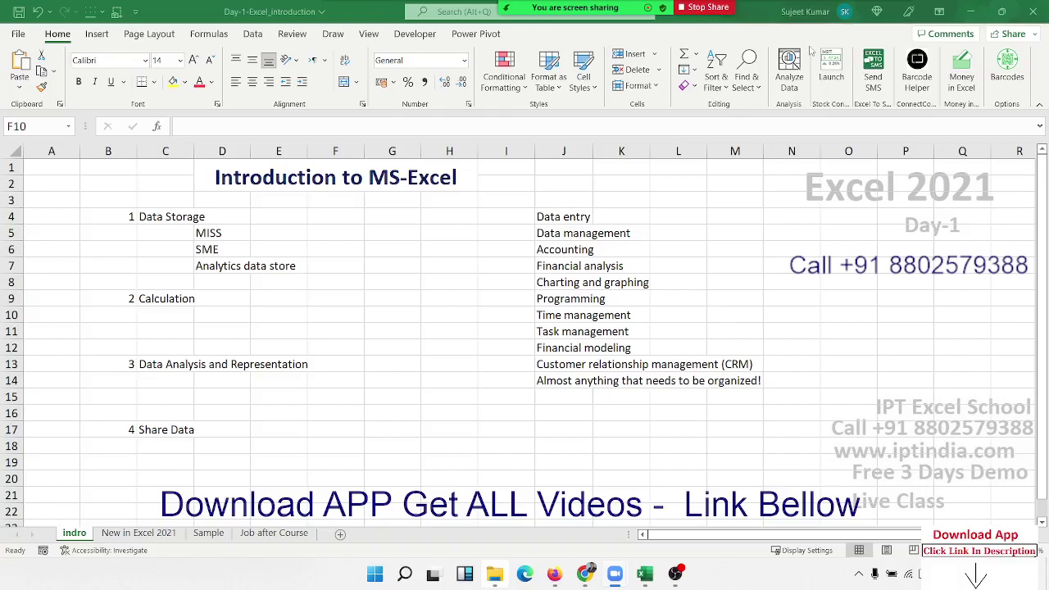
Step: Fill Data Storage cell C4 yellow, then start protecting the indro sheet with a password and cancel
left_click(173, 217)
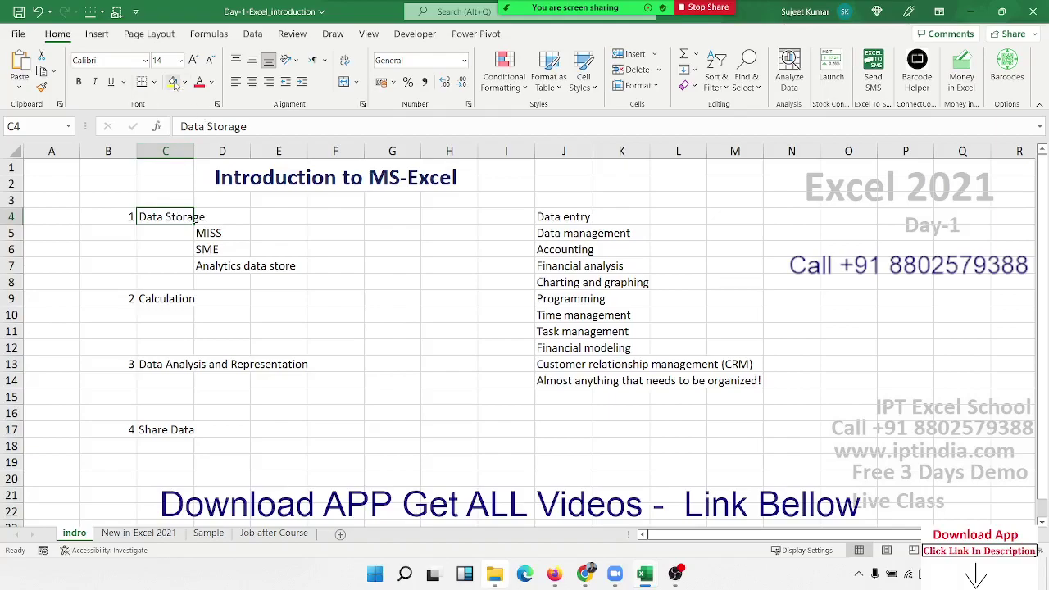
left_click(172, 82)
right_click(79, 533)
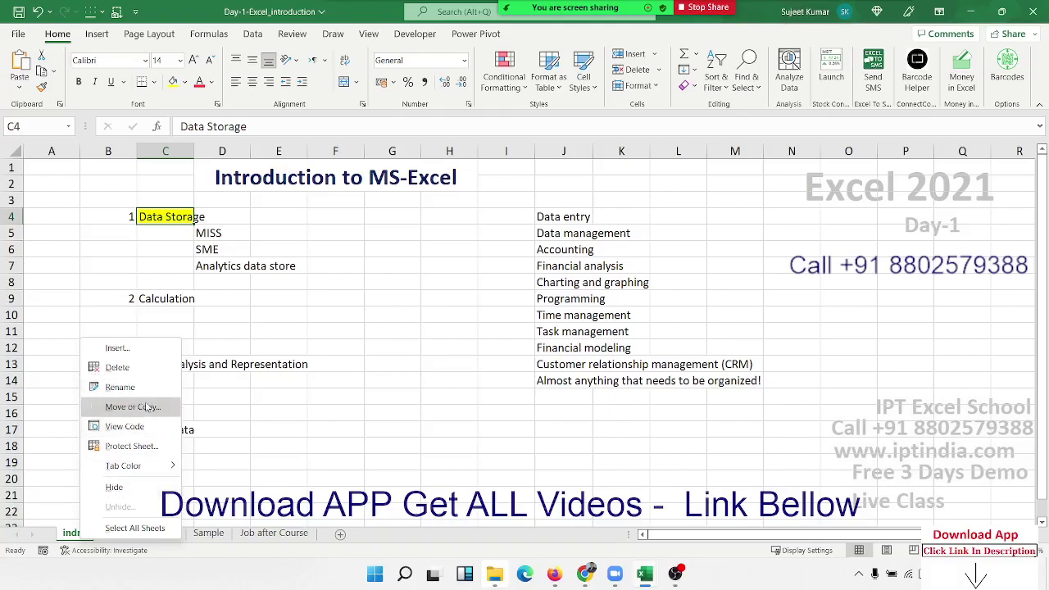
left_click(136, 447)
type("1")
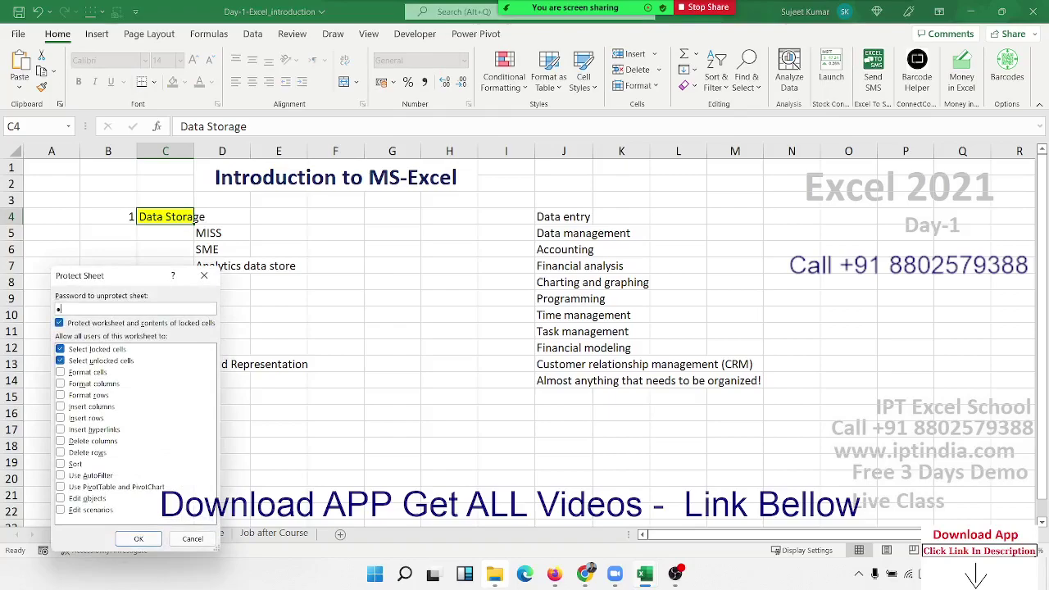
key("Return")
left_click_drag(115, 412, 338, 284)
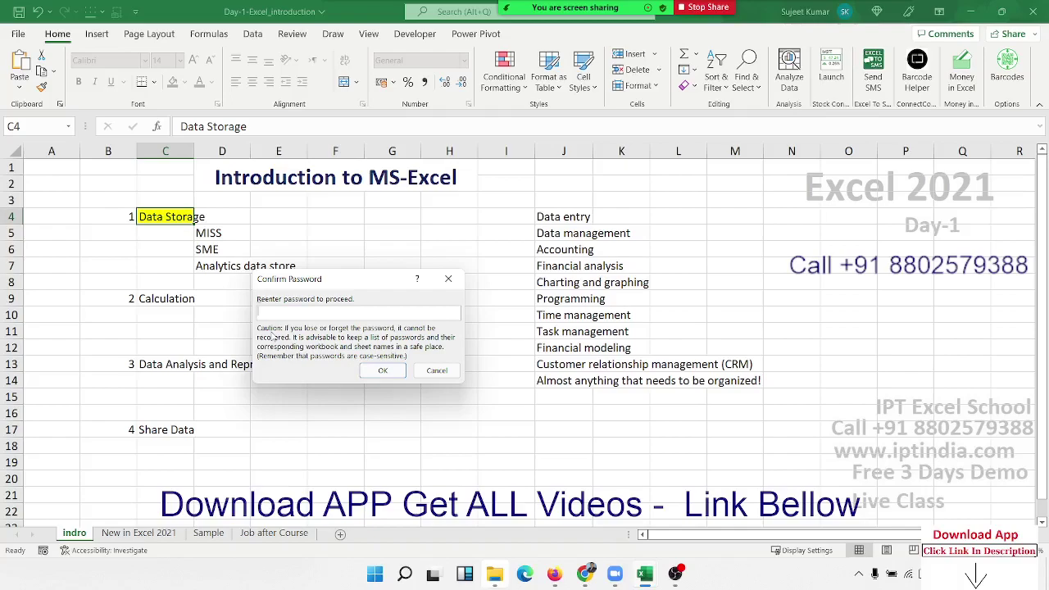
key("Escape")
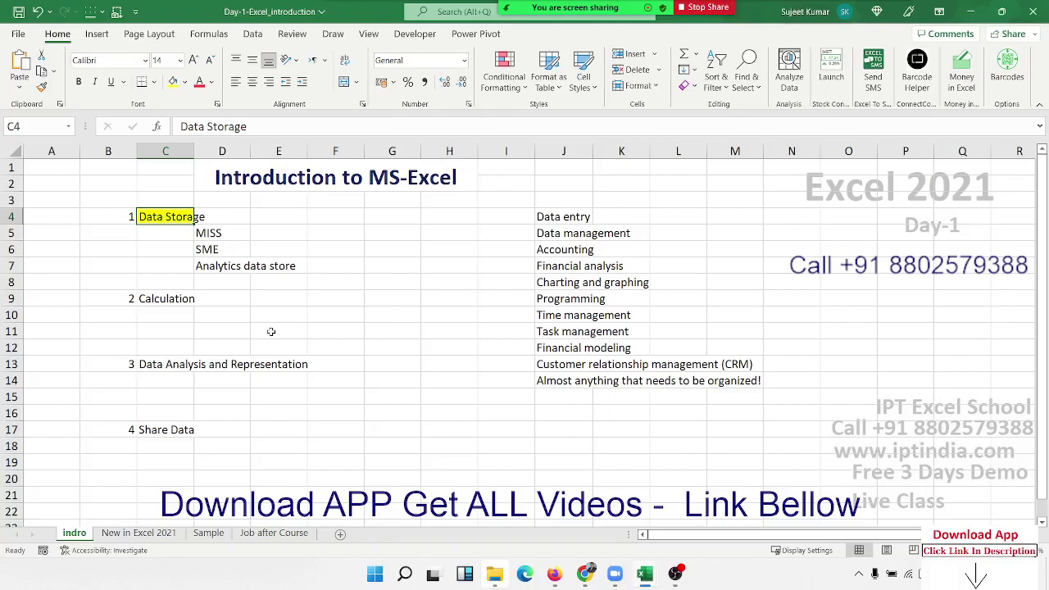
key("Right")
key("Down")
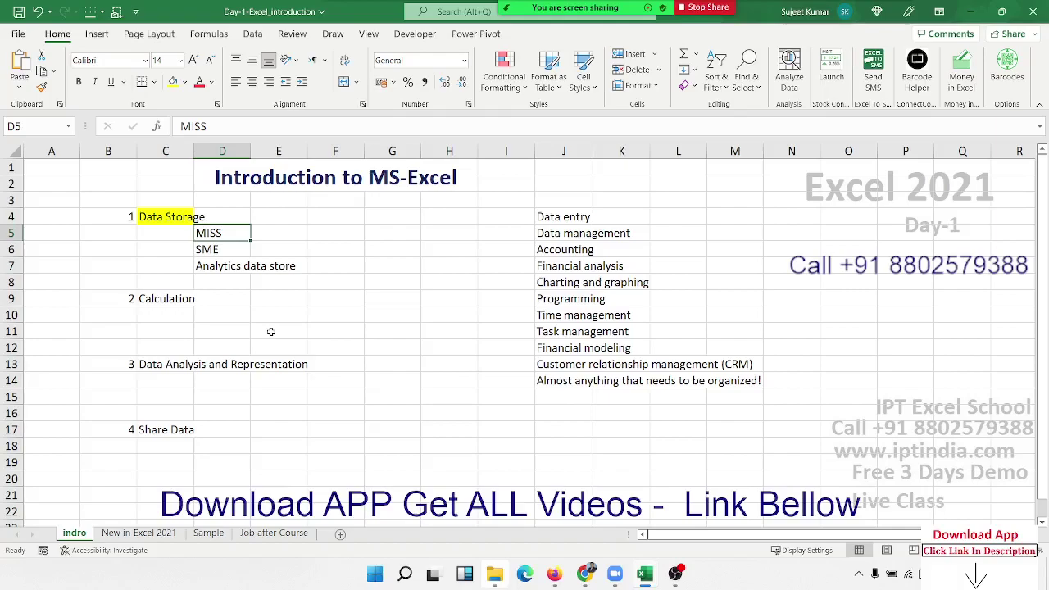
Step: Fill the MISS (D5) and SME (D6) cells yellow, leaving Analytics data store unfilled
key("Down")
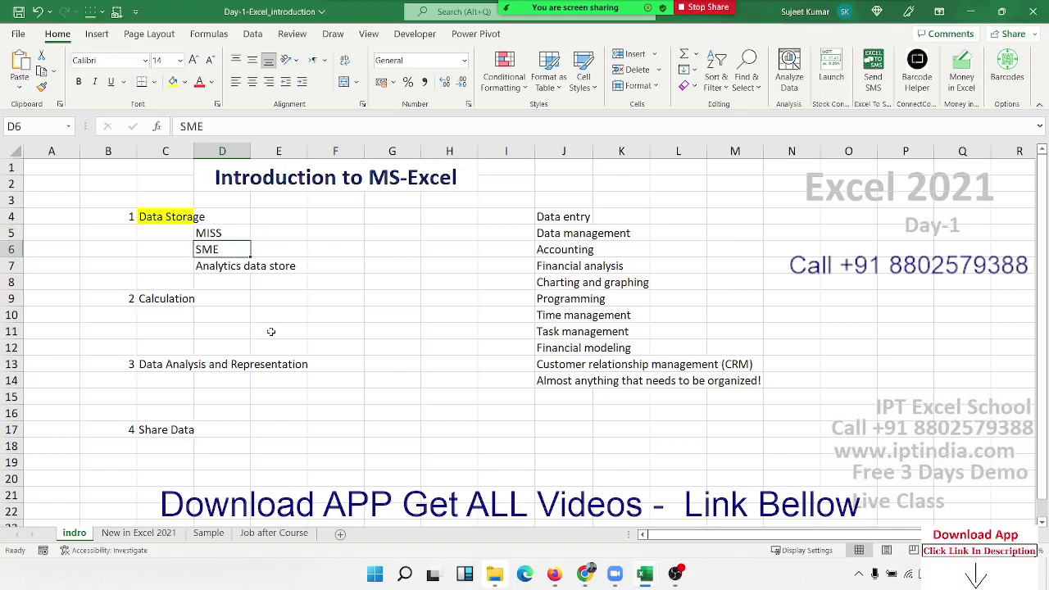
key("Up")
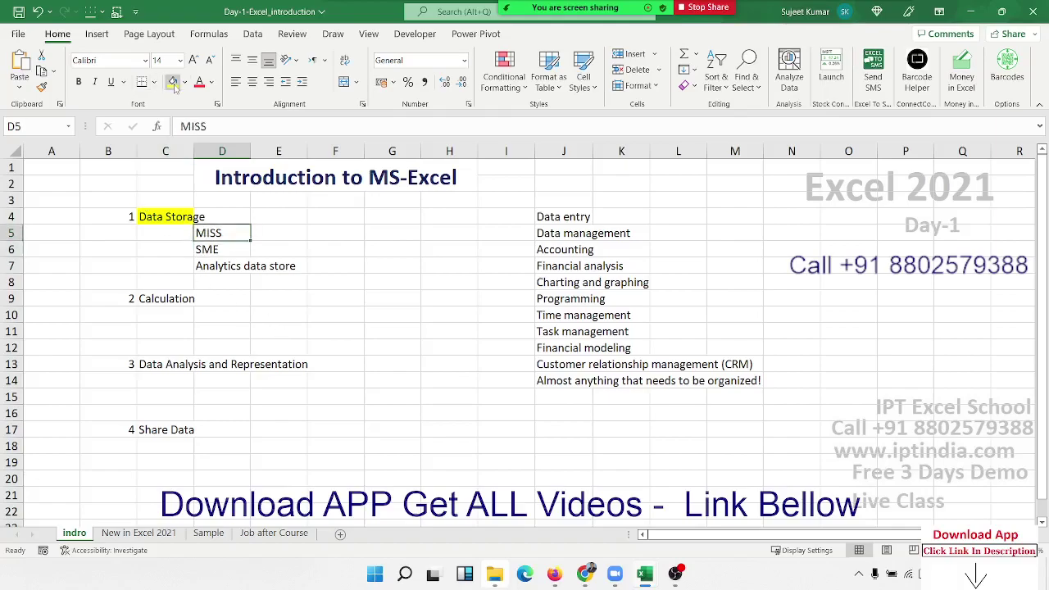
left_click(173, 82)
left_click(220, 251)
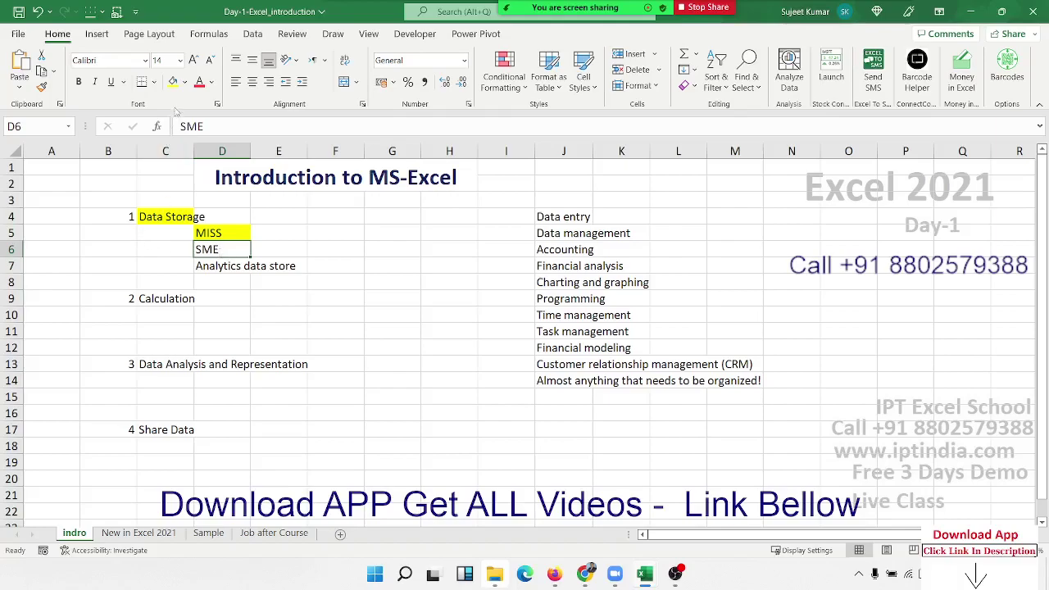
left_click(172, 82)
left_click(227, 266)
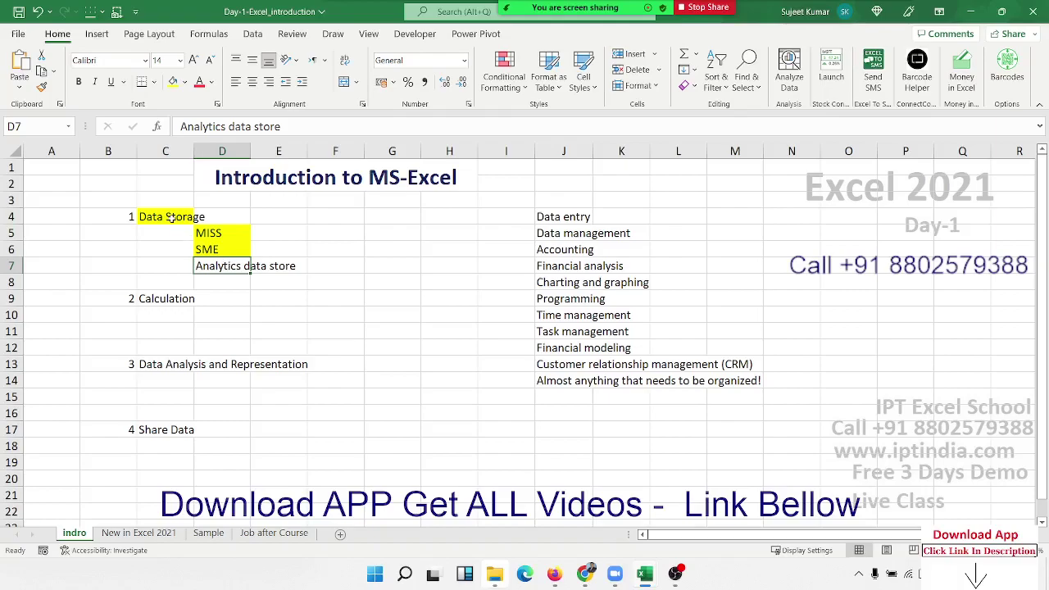
Step: Open the recent DA-Sales workbook and look over its dashboard
left_click(18, 34)
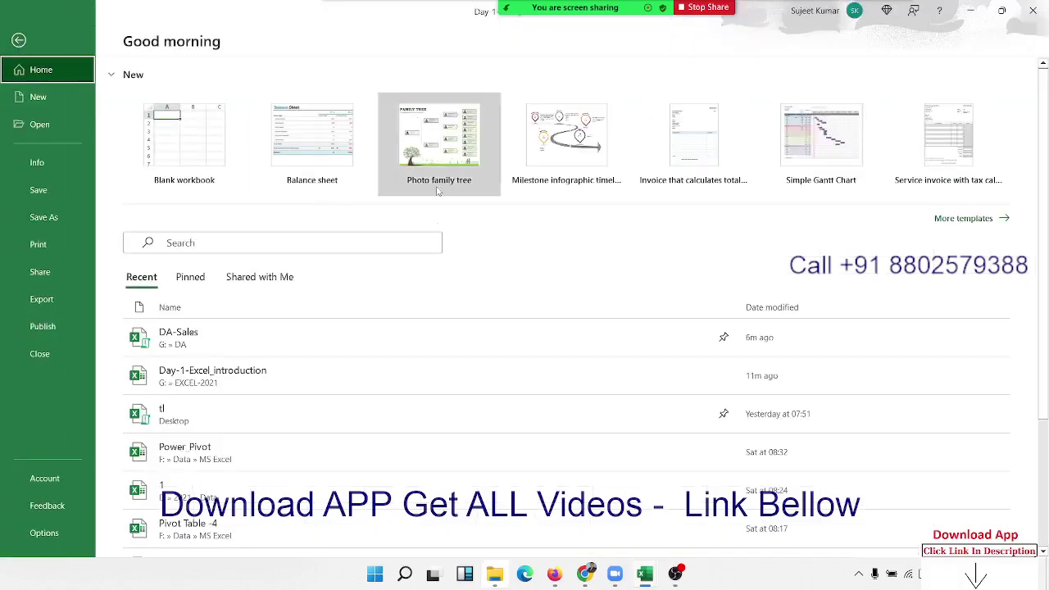
left_click(319, 339)
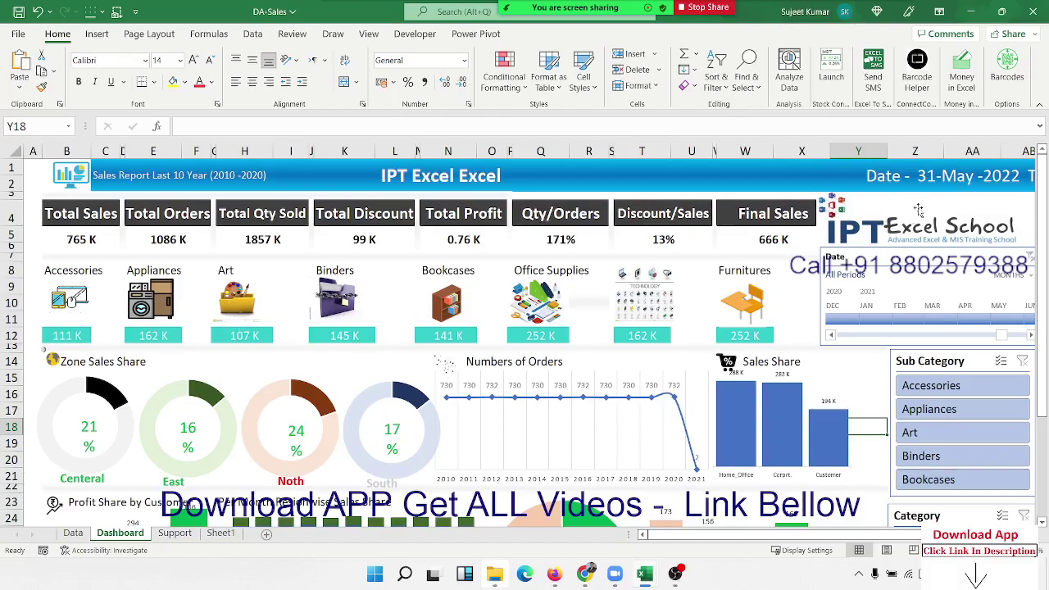
left_click(935, 179)
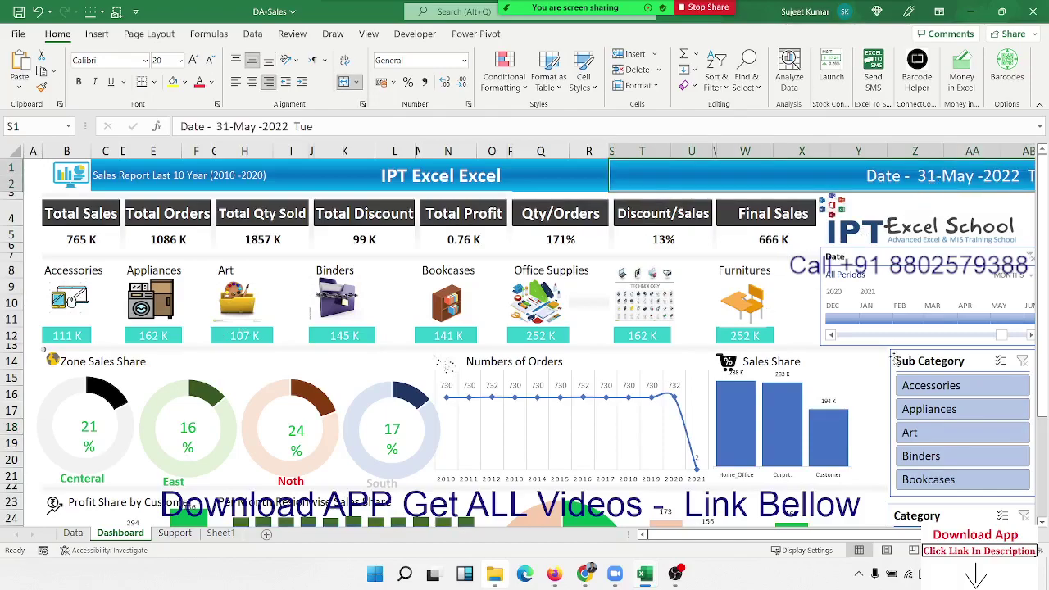
scroll(514, 379, "down", 4)
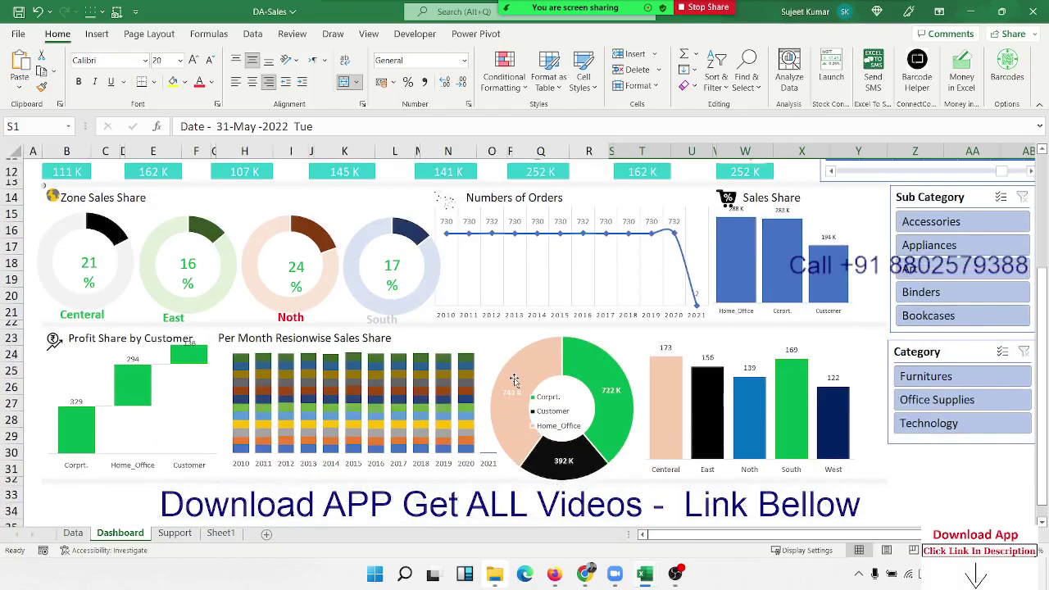
scroll(514, 379, "up", 4)
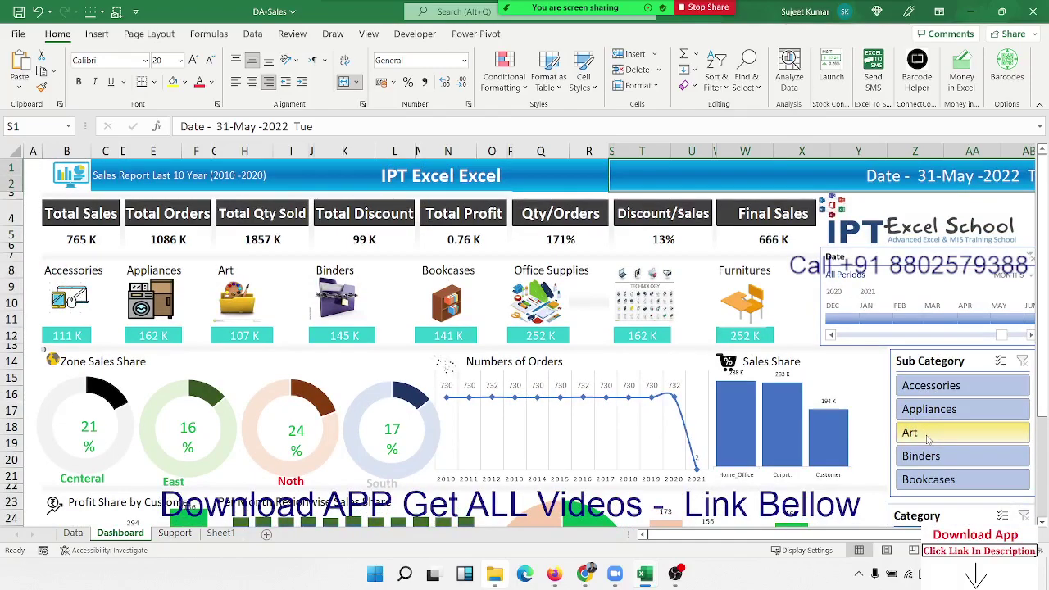
Step: Filter Sub Category to Art, then Appliances, clear it, and select A2:J16 on the Data sheet
left_click(928, 440)
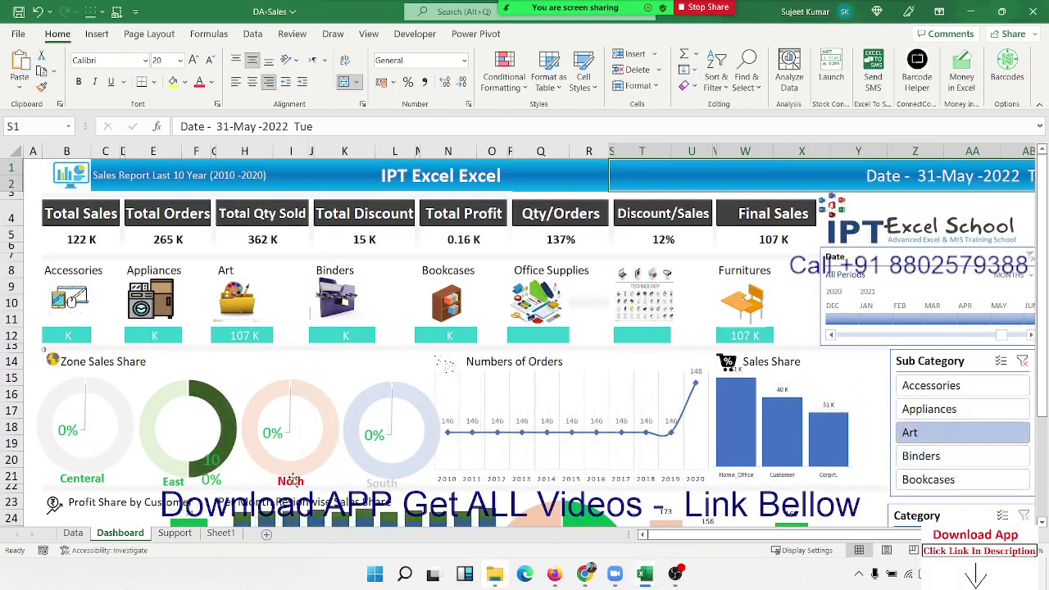
left_click(929, 412)
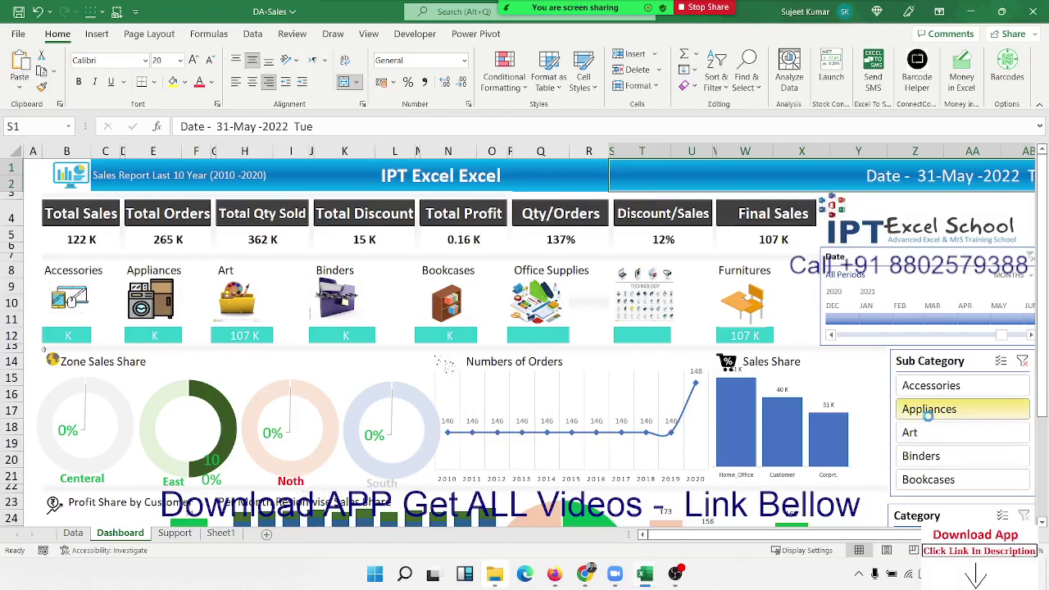
left_click(931, 414)
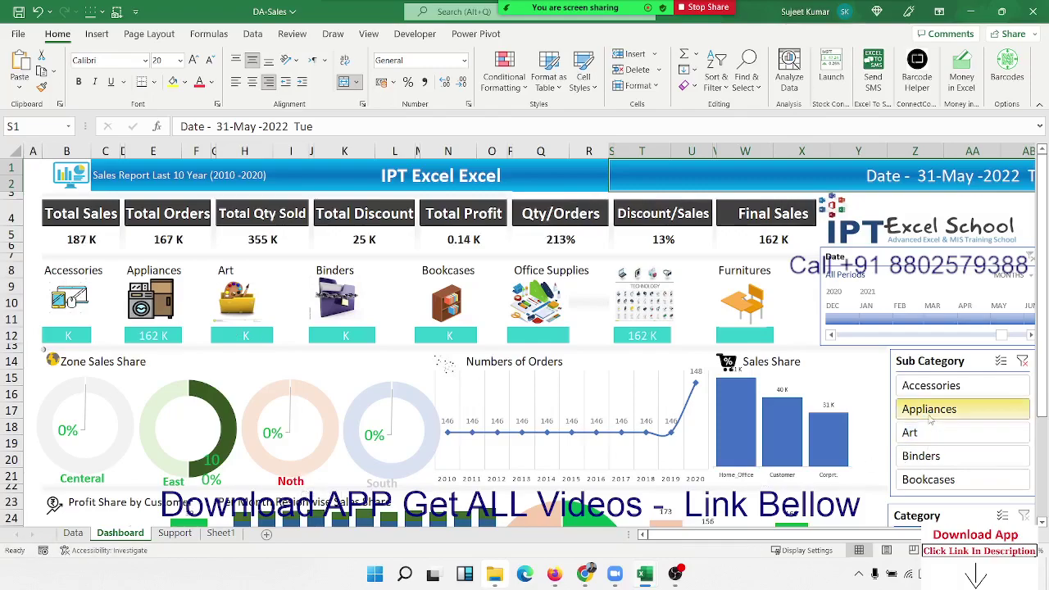
left_click(1024, 362)
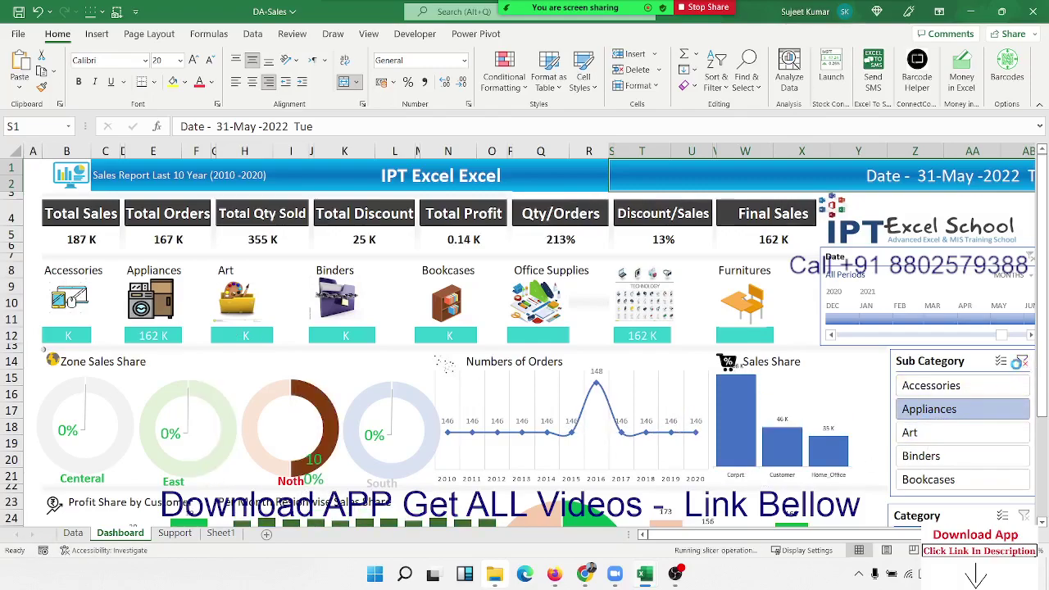
left_click(73, 533)
left_click_drag(70, 212, 691, 500)
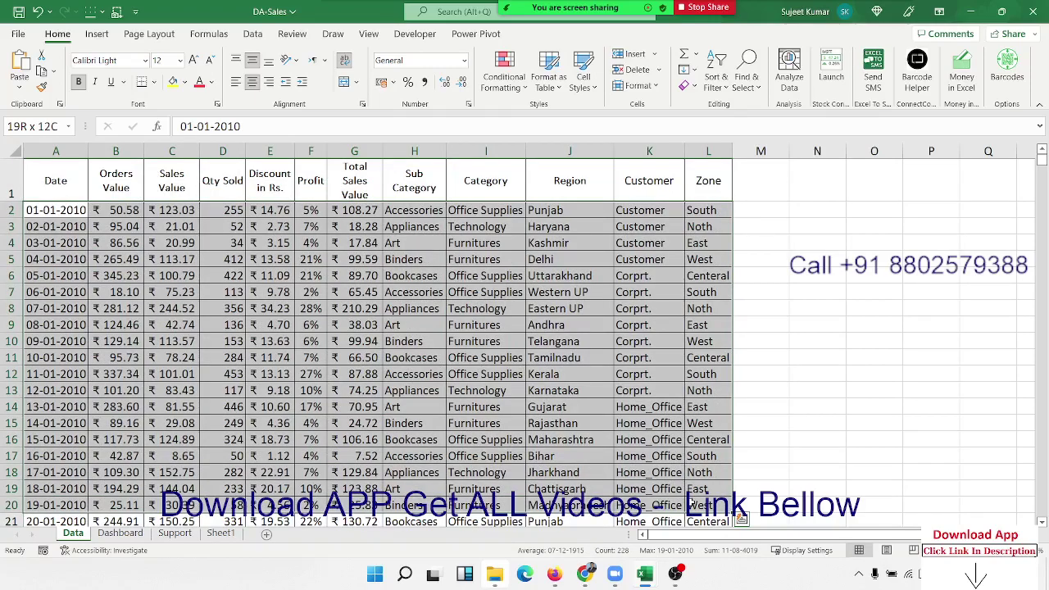
Step: Select the data block A2:J18, then scroll through the Dashboard sheet
left_click(182, 223)
left_click(77, 213)
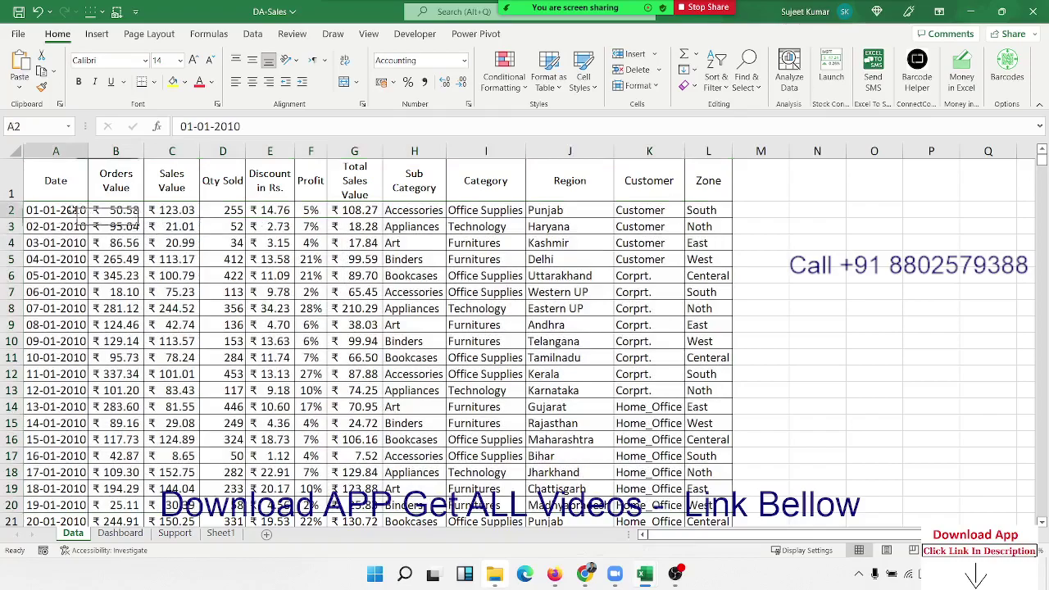
left_click_drag(77, 214, 574, 476)
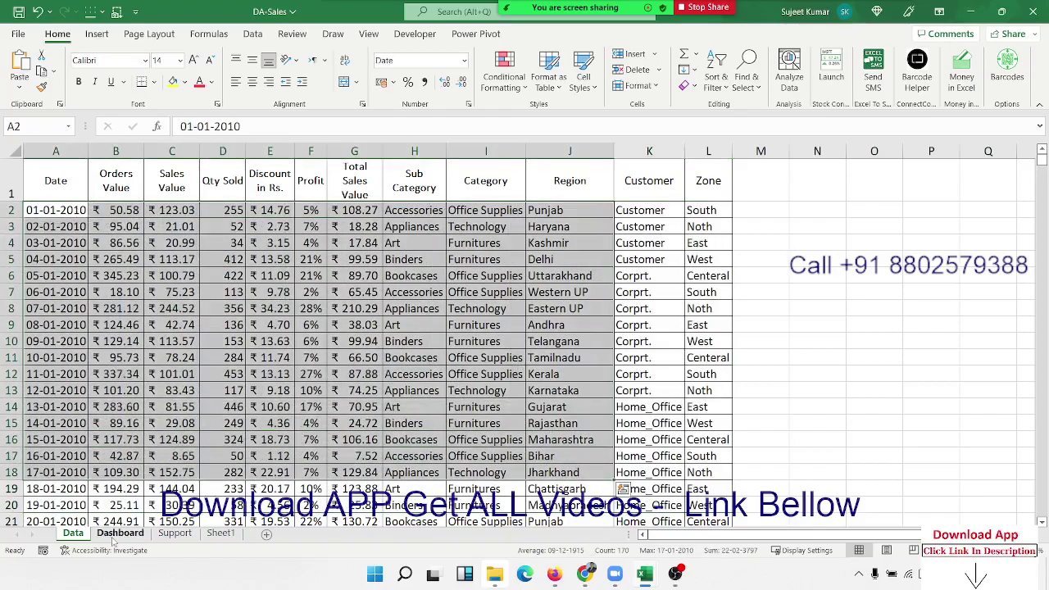
left_click(117, 535)
scroll(182, 348, "down", 2)
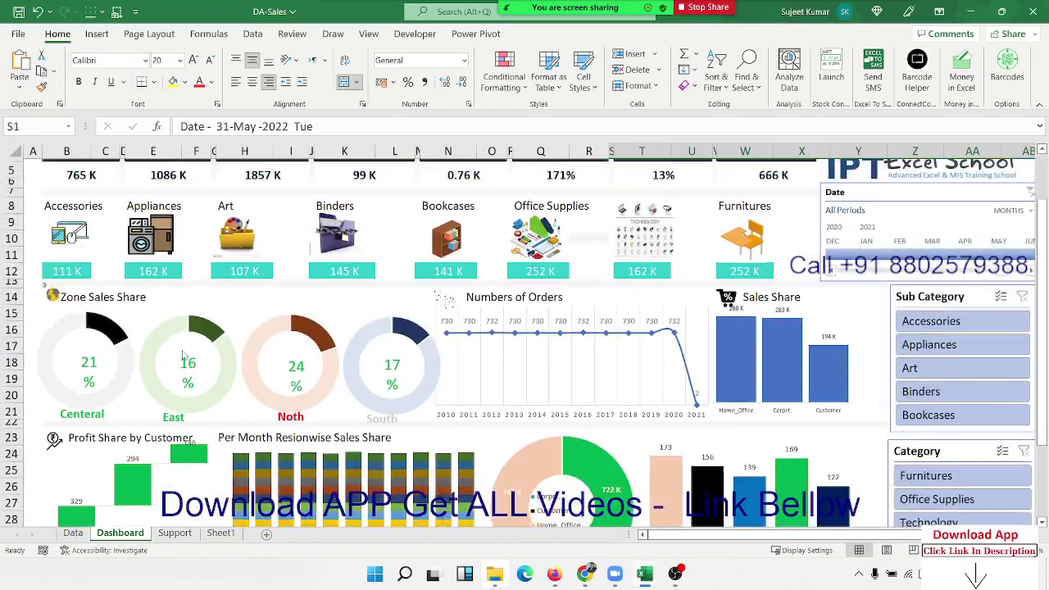
scroll(183, 355, "down", 5)
scroll(184, 355, "up", 1)
scroll(183, 355, "up", 3)
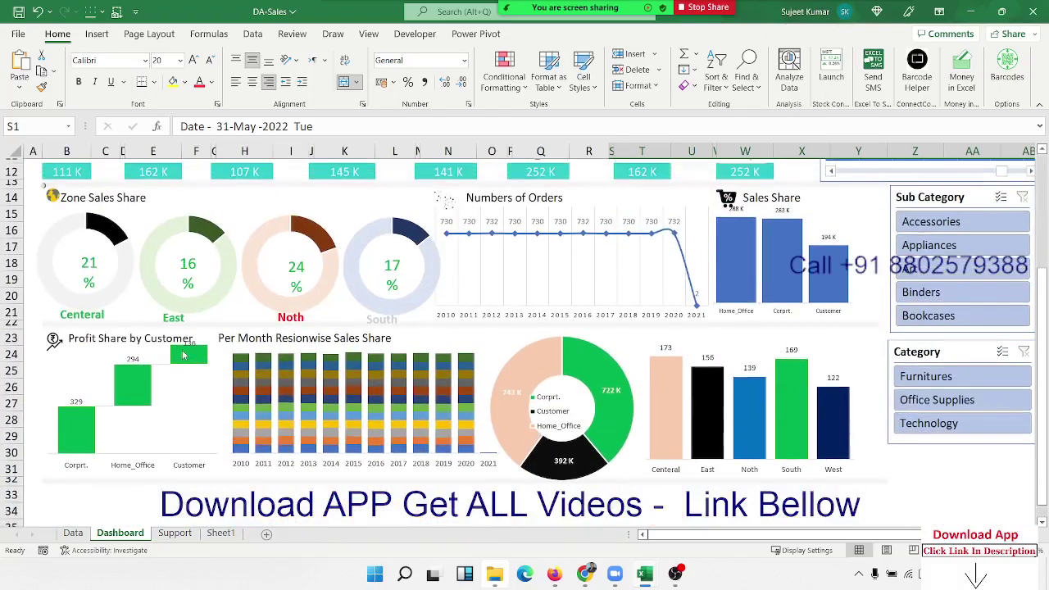
scroll(184, 355, "up", 3)
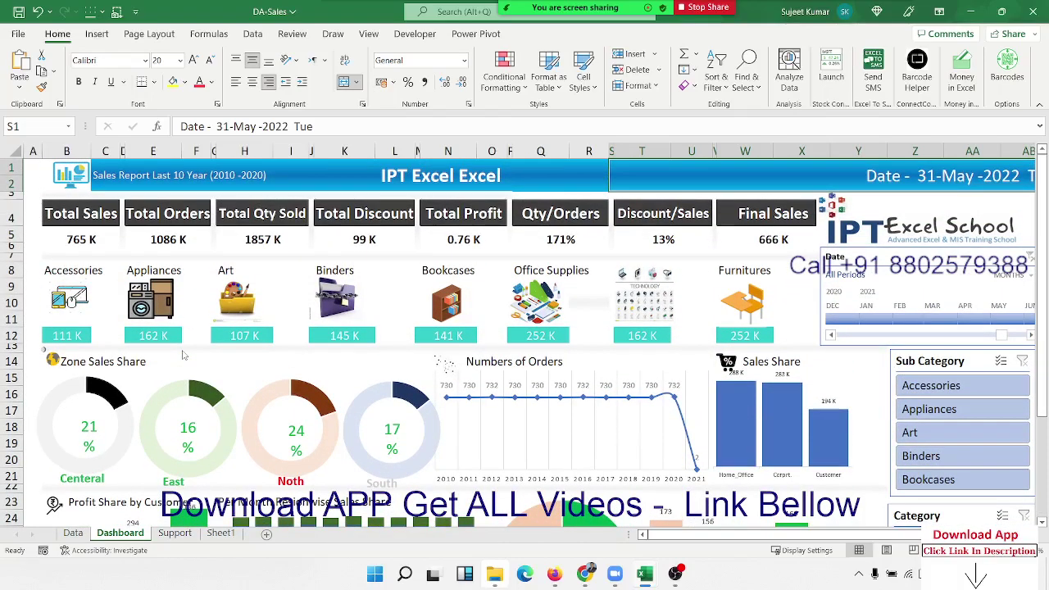
Step: Flip between the Data and Dashboard sheets, then close the DA-Sales workbook
left_click(73, 534)
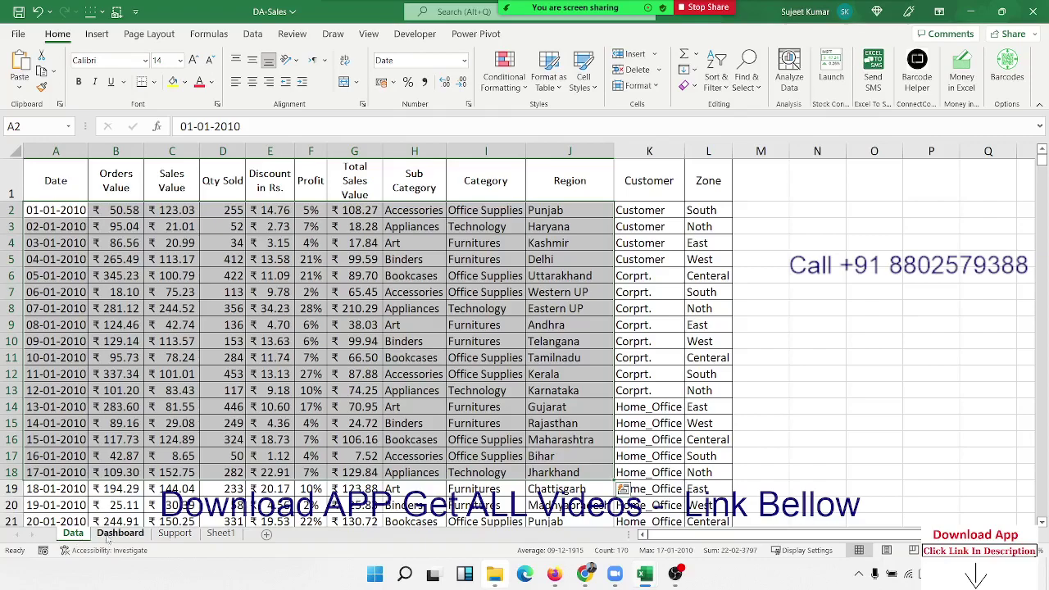
left_click(108, 535)
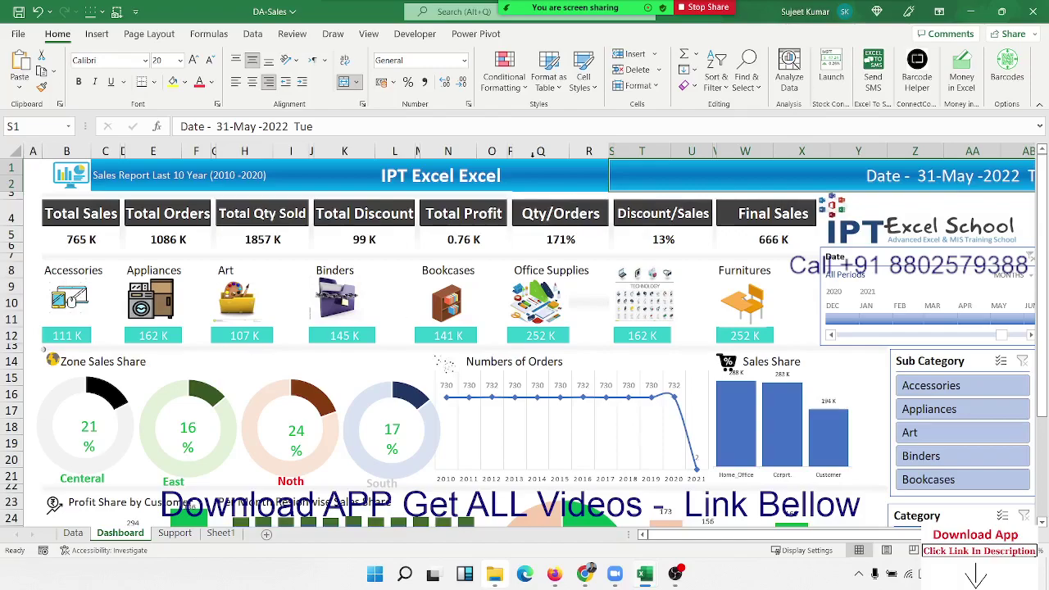
left_click(1035, 13)
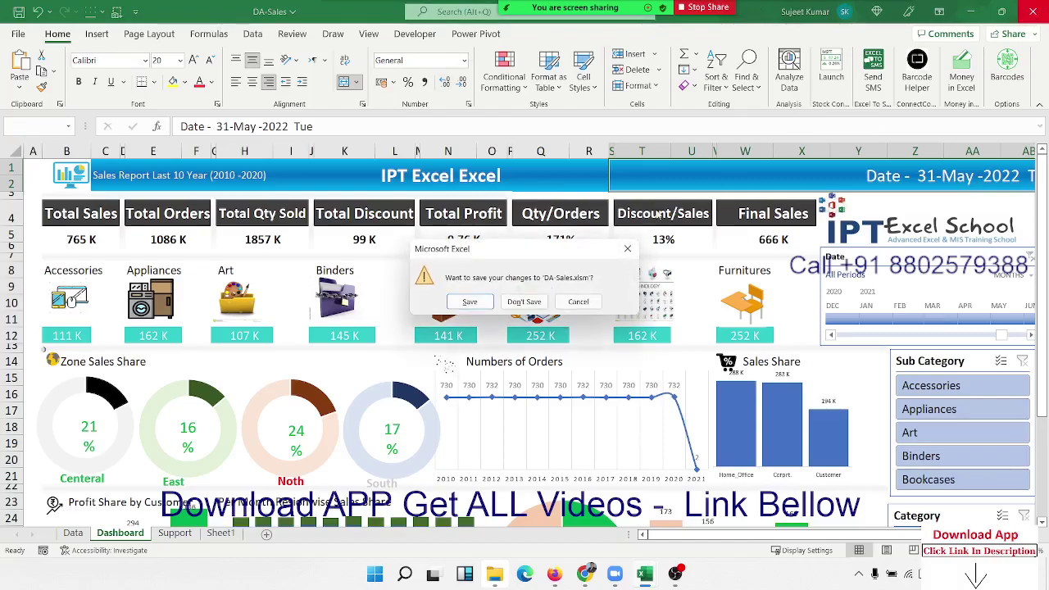
Step: Discard DA-Sales changes, then add a new blank Sheet1 to the Day-1 introduction workbook
left_click(539, 303)
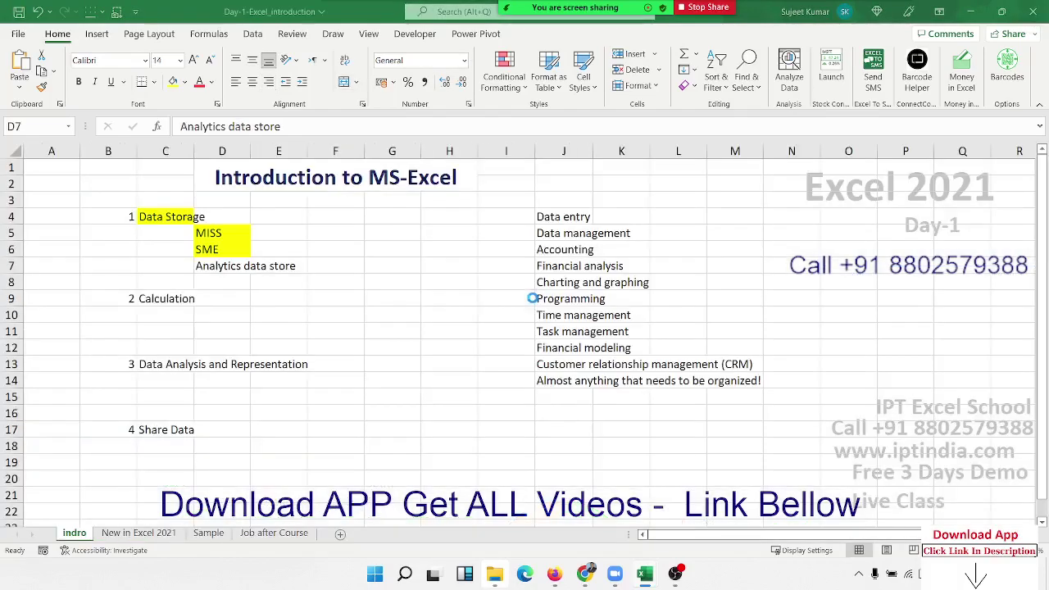
left_click(170, 218)
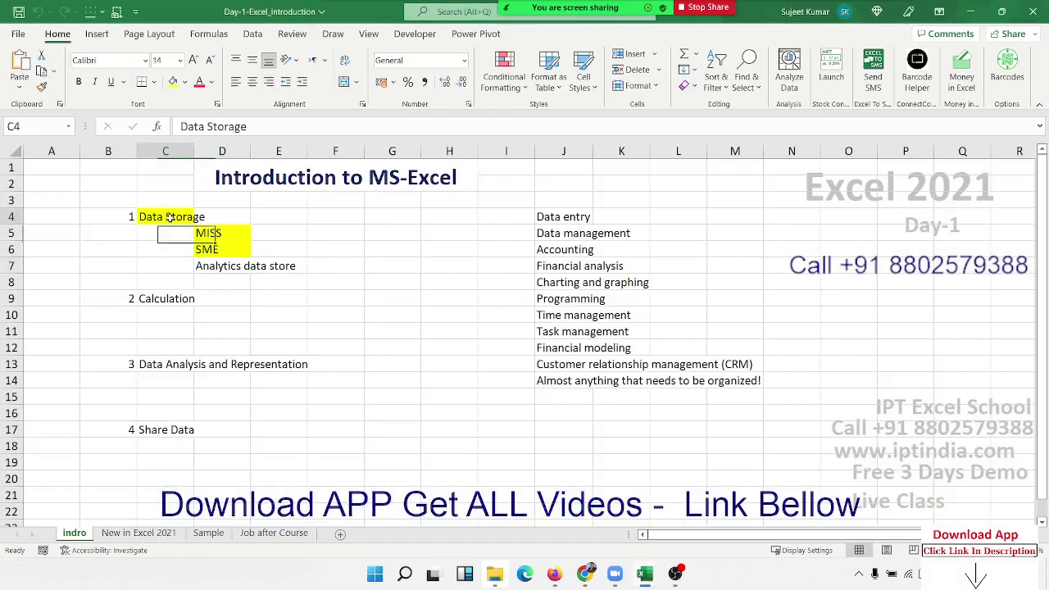
left_click(163, 300)
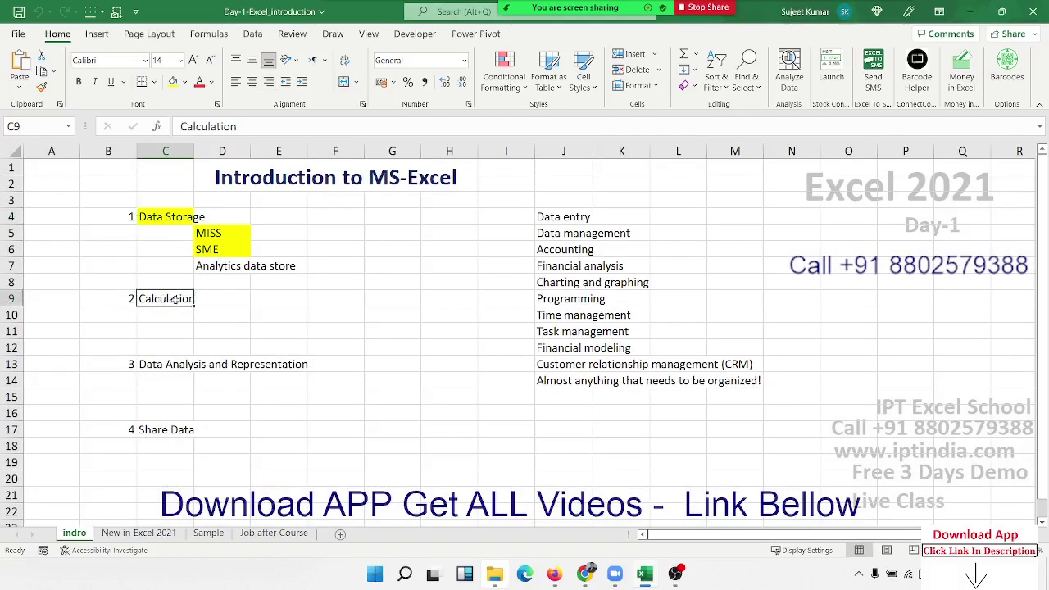
left_click(346, 335)
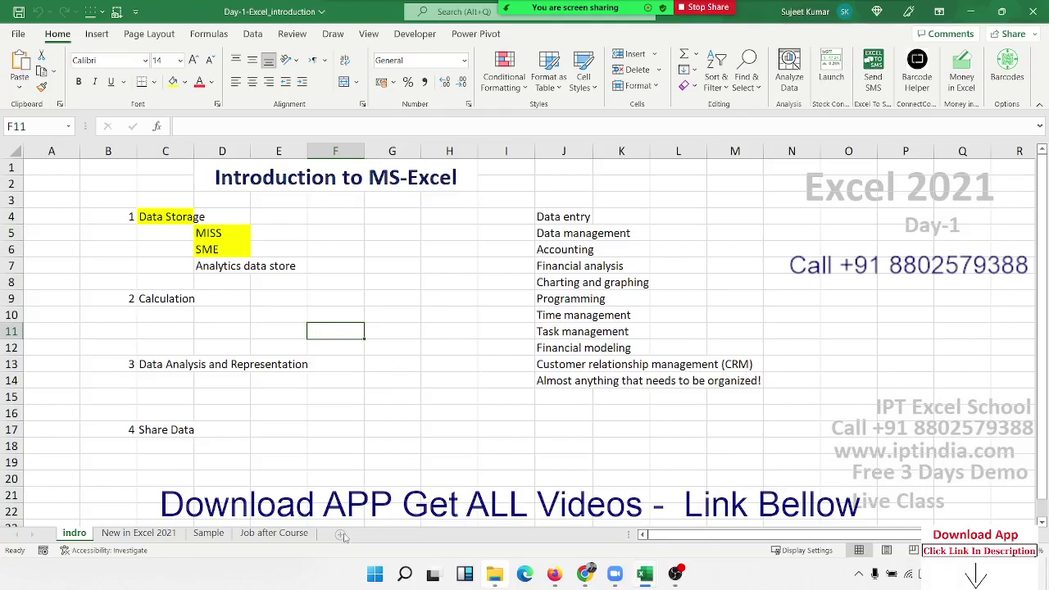
left_click(343, 535)
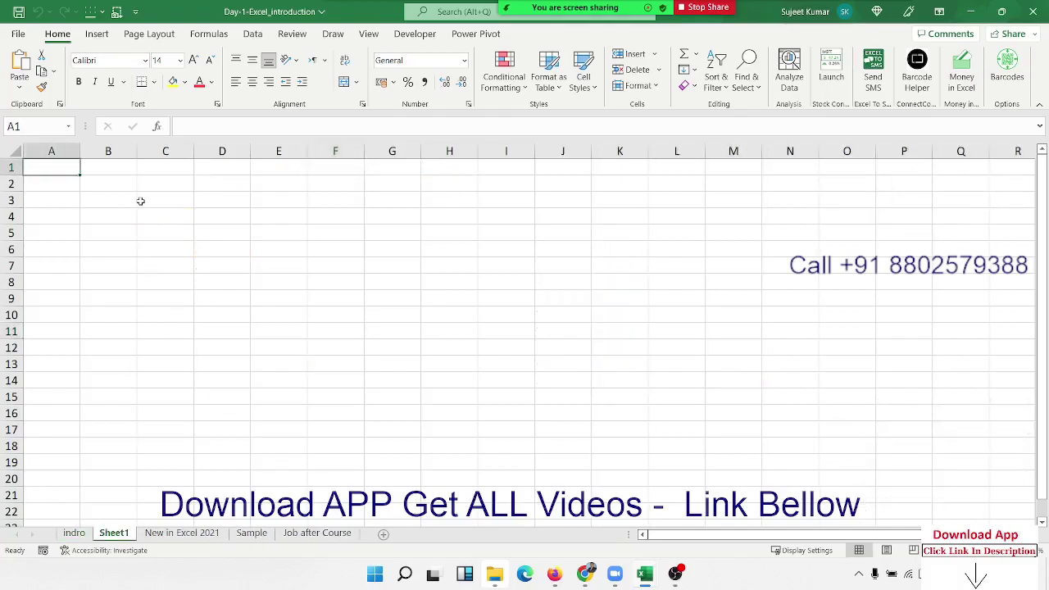
Step: Enter headings Q1 and Q2 in C2:D2 with values 50 and 60 beneath them
key("Right")
key("Right")
key("Down")
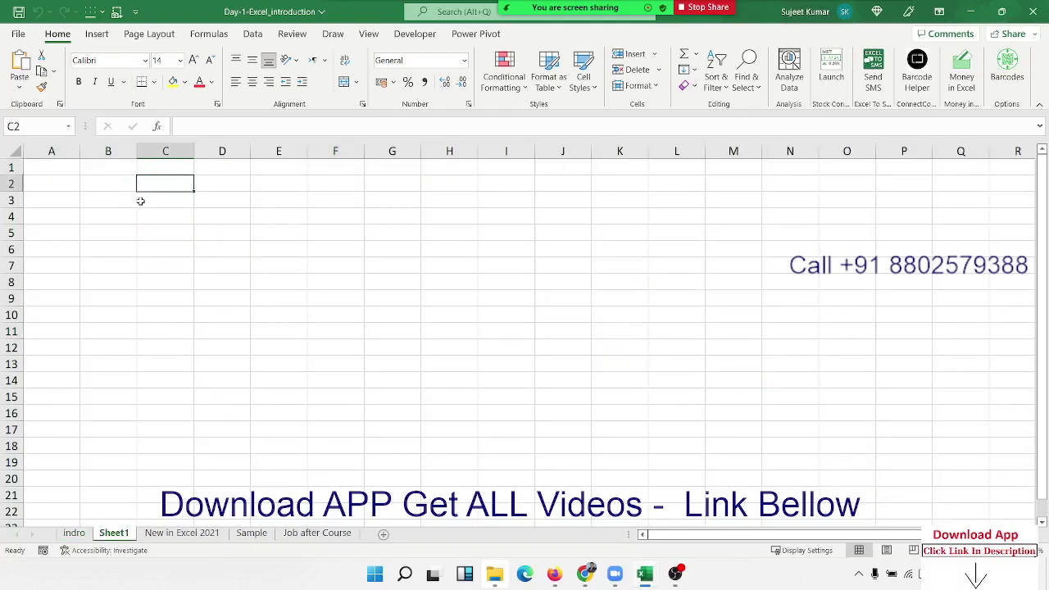
type("Q1")
key("Tab")
type("Q")
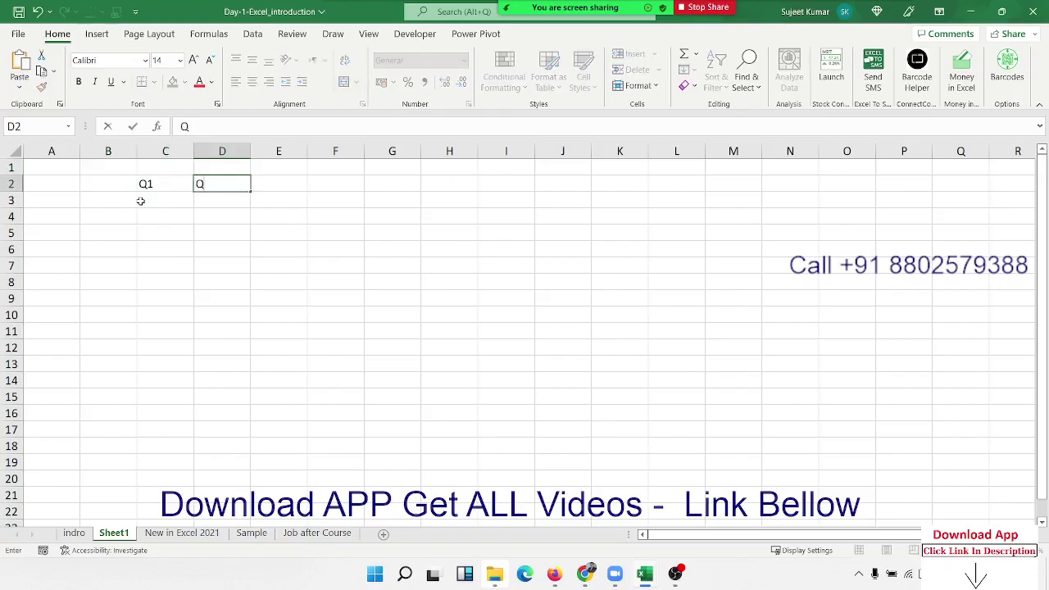
type("2")
key("Return")
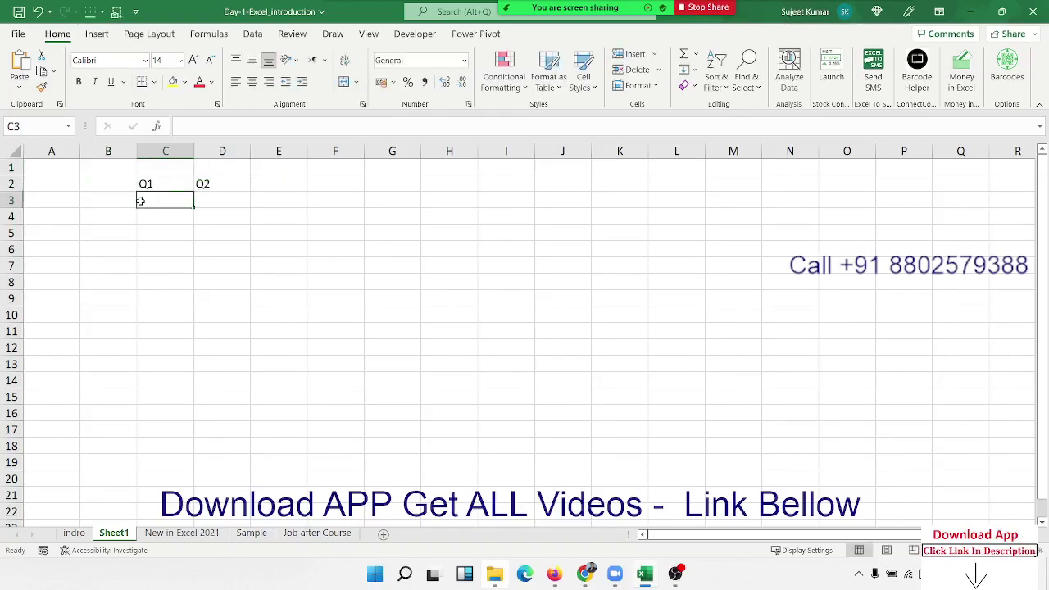
type("50")
key("Tab")
type("6")
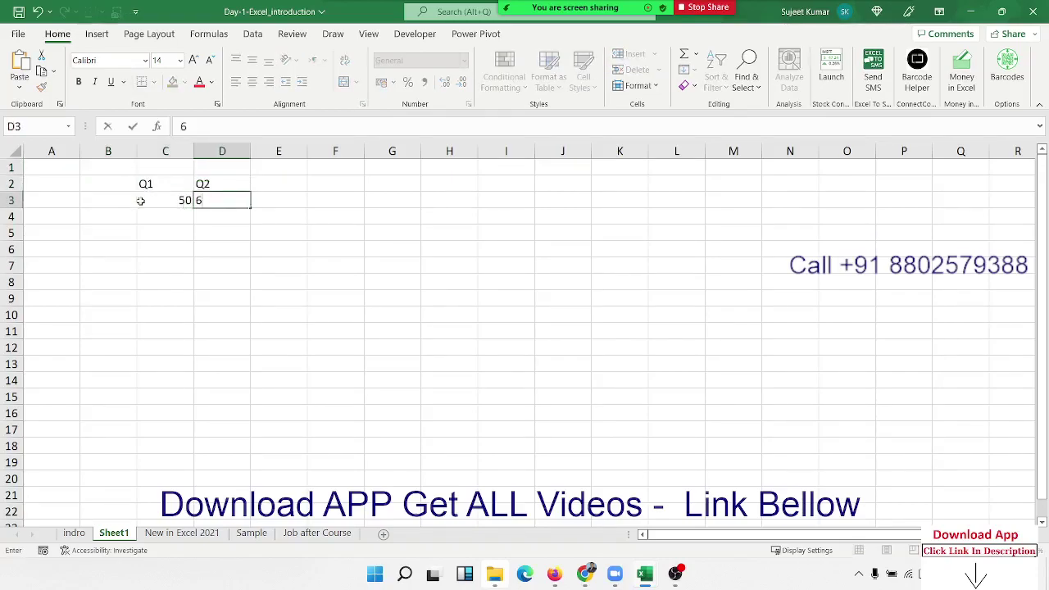
type("0")
key("Tab")
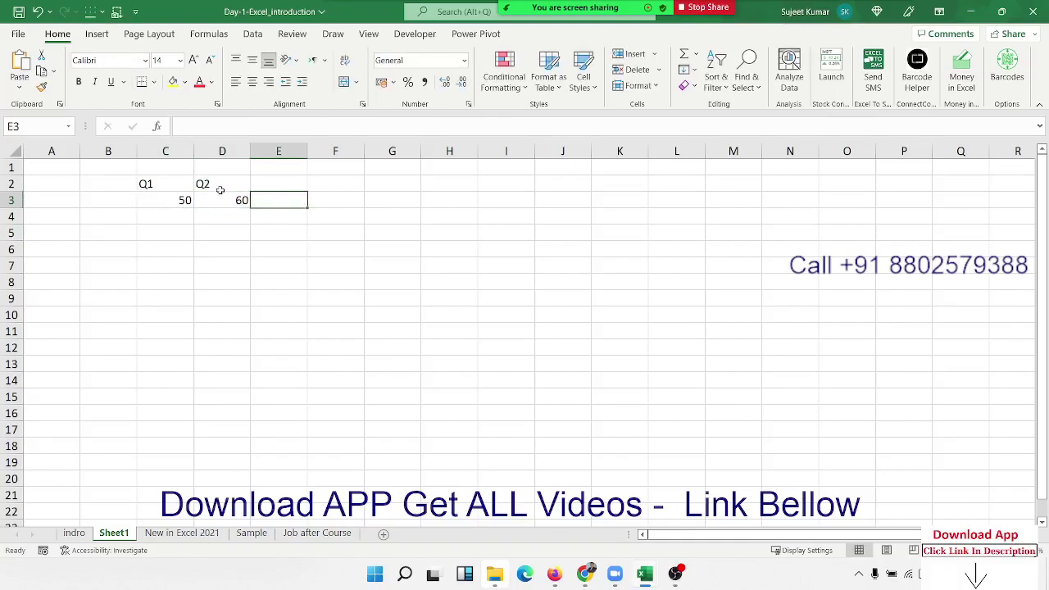
Step: Add the heading gr in E2 and select E3 for the growth calculation
left_click(294, 185)
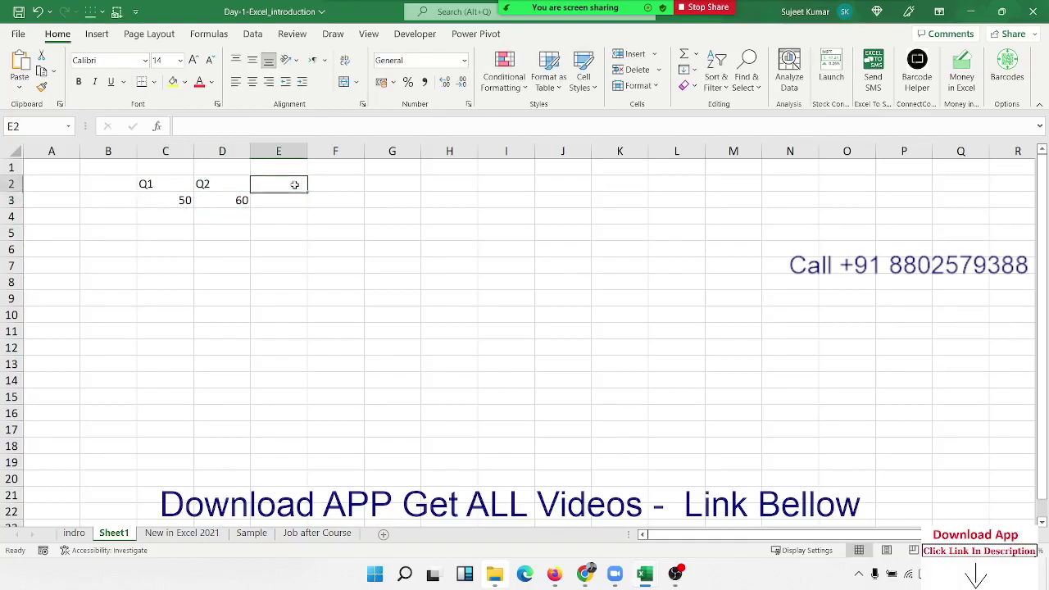
type("gr")
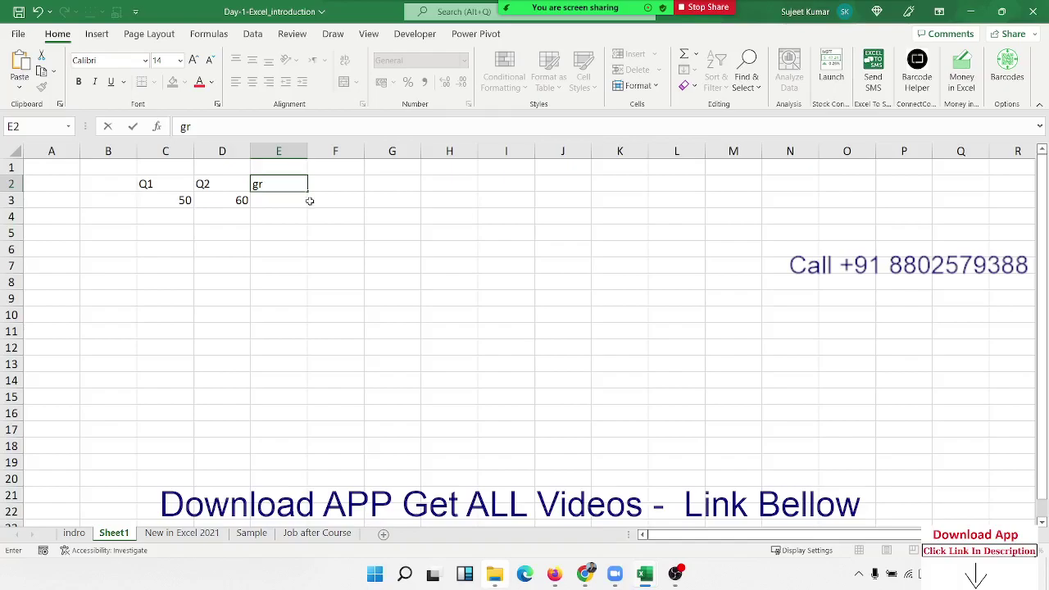
left_click(315, 220)
scroll(386, 284, "up", 6, "ctrl")
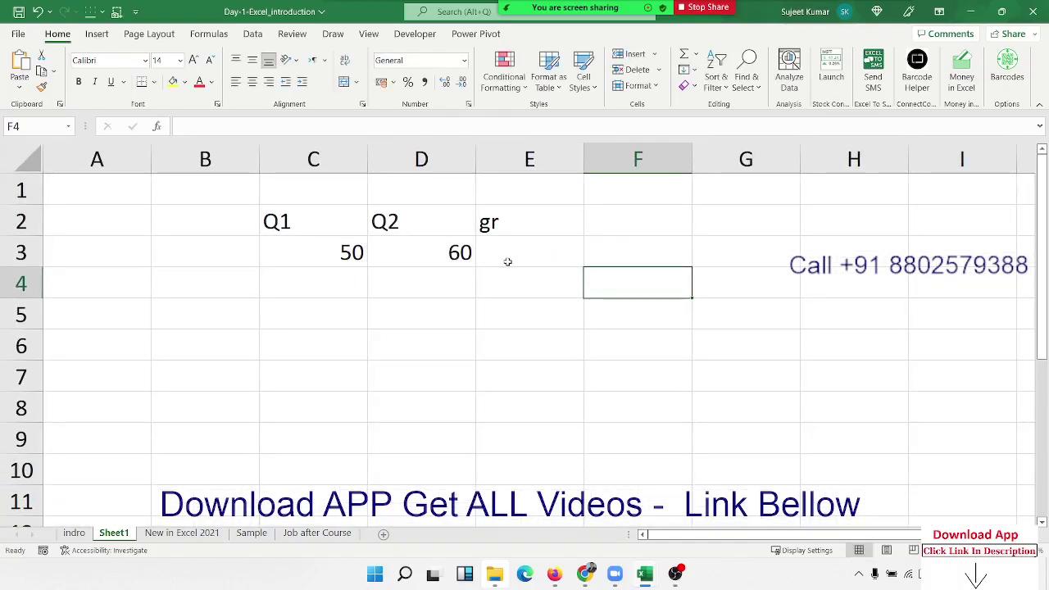
left_click(520, 255)
left_click(209, 34)
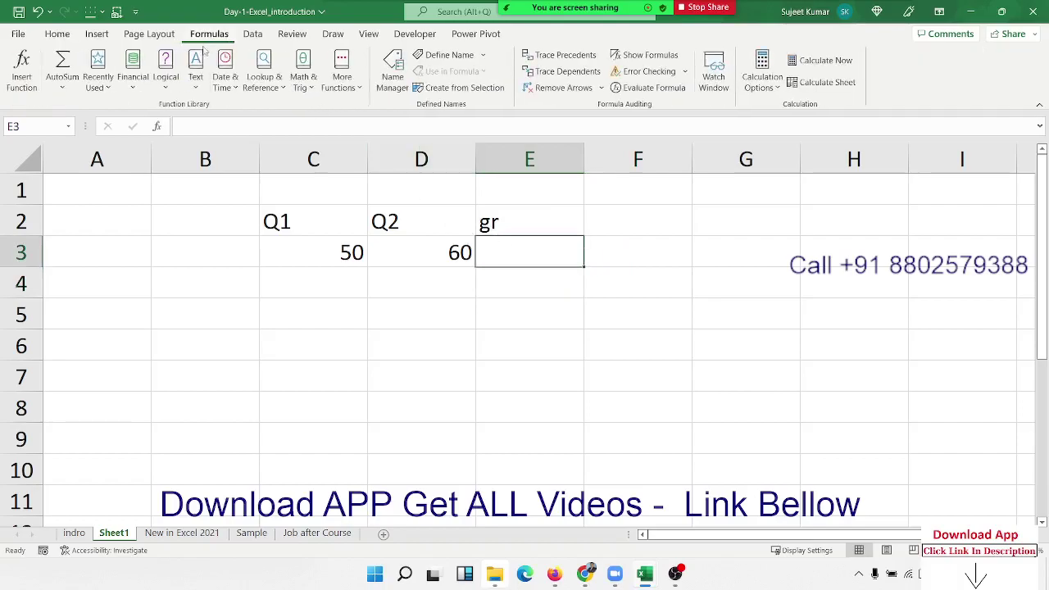
left_click(196, 73)
left_click(222, 77)
left_click(223, 78)
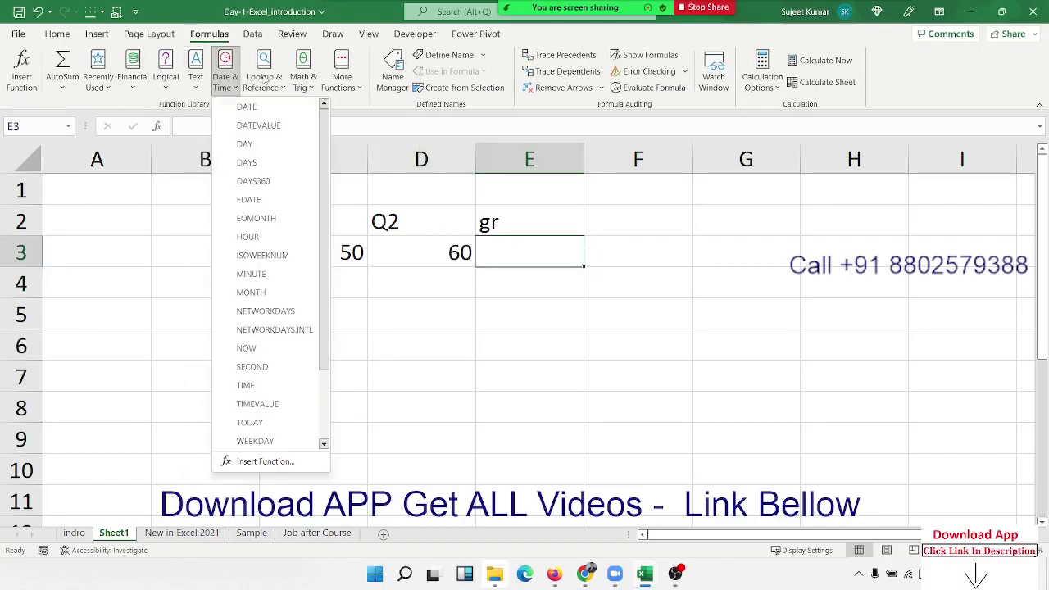
left_click(266, 79)
left_click(303, 79)
left_click(303, 79)
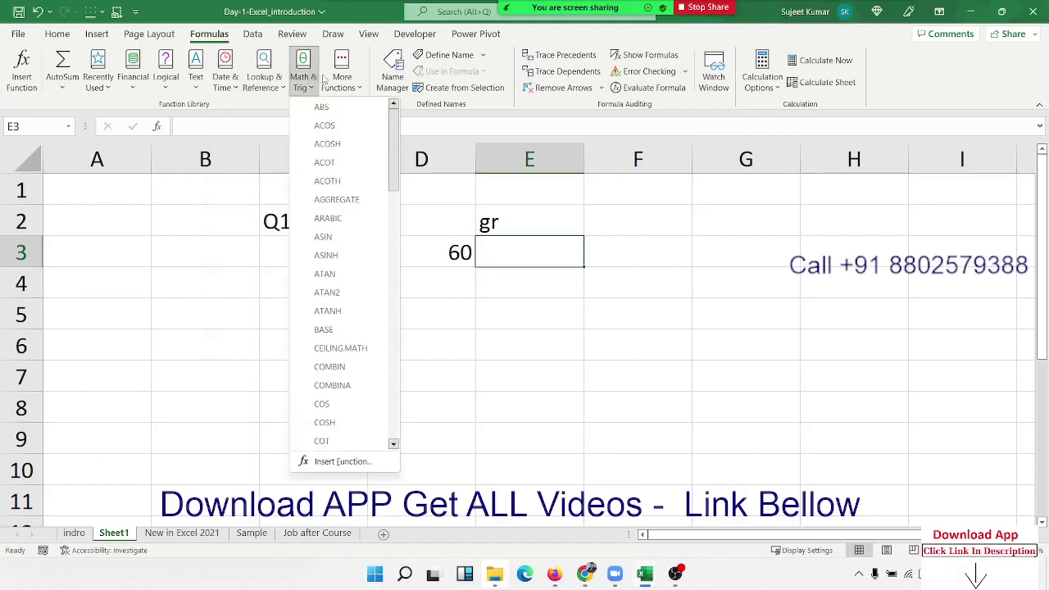
left_click(334, 78)
left_click(334, 77)
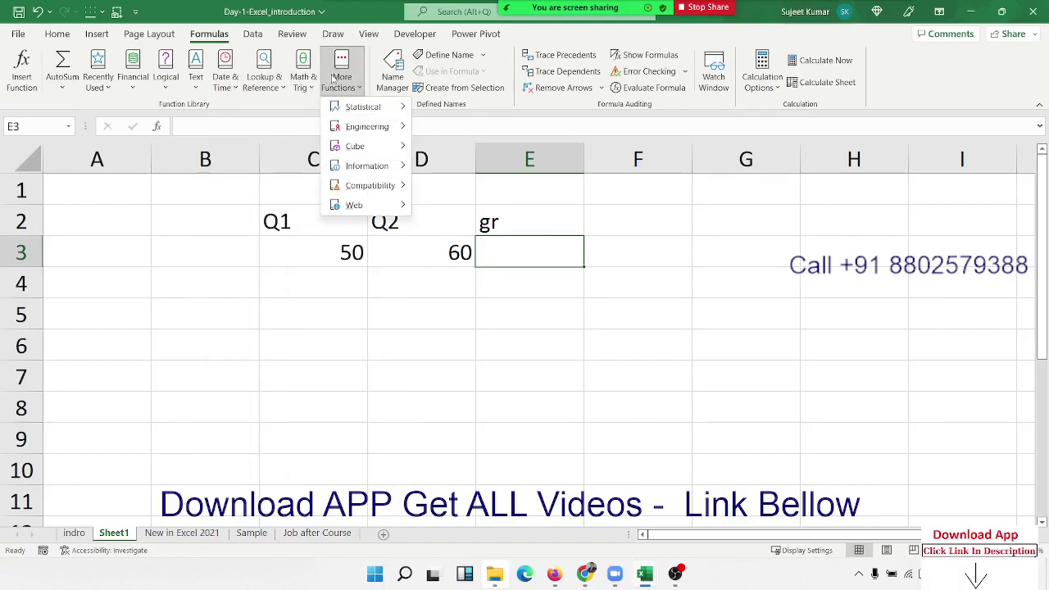
left_click(400, 287)
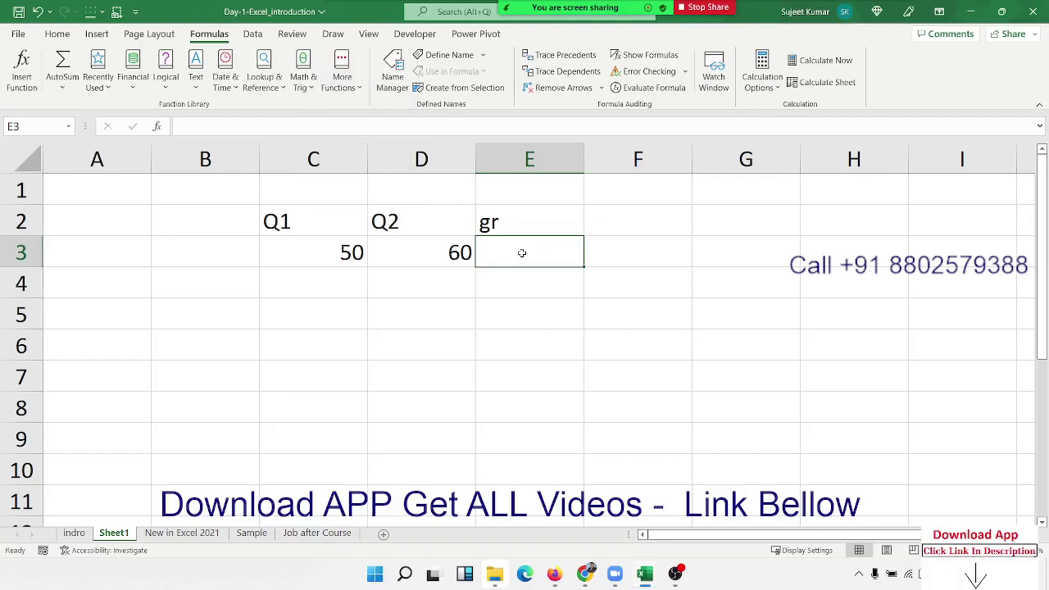
left_click(597, 331)
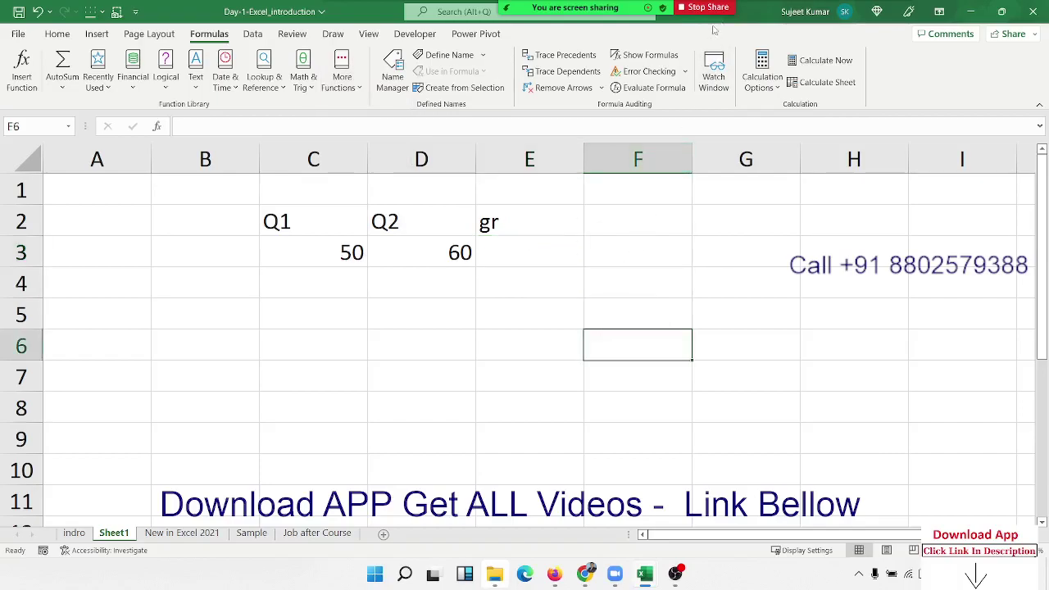
Step: Hand-write the growth formula (Q2 − Q1) over Q1 in ink below the figures
left_click(791, 18)
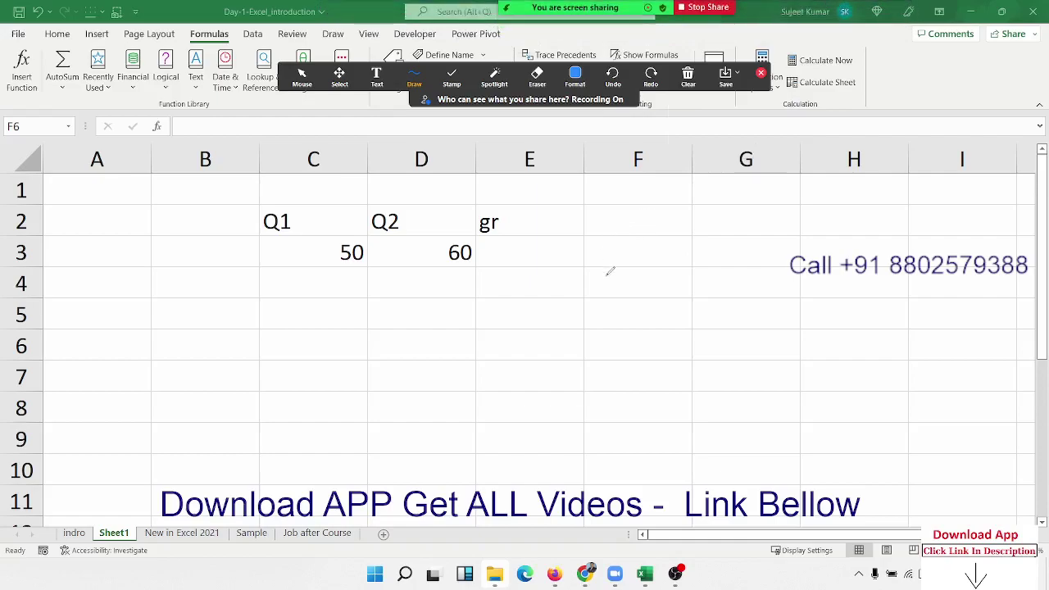
left_click_drag(537, 319, 590, 376)
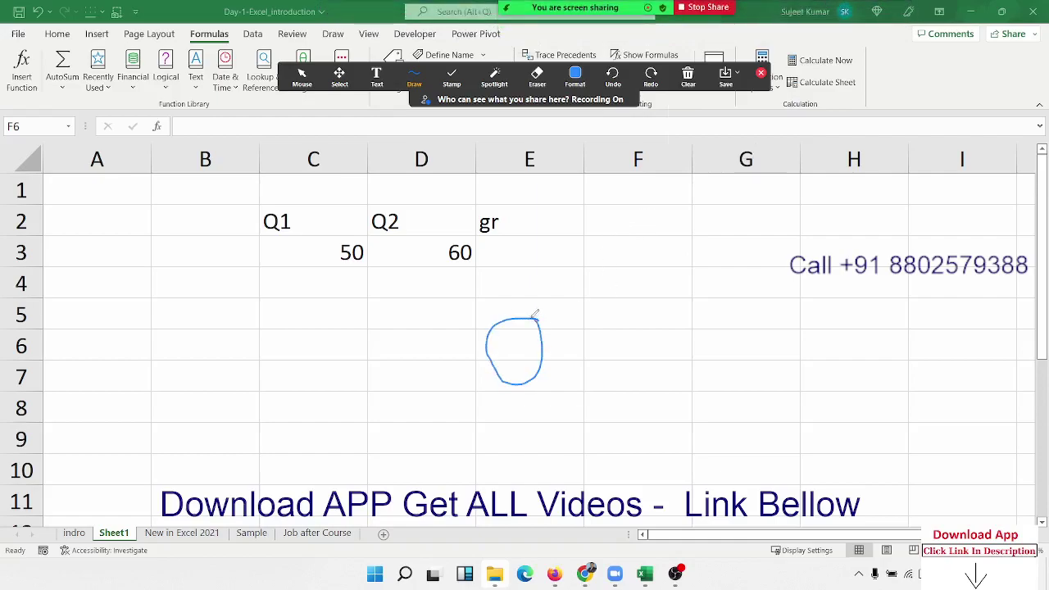
mouse_move(574, 340)
left_mouse_down()
mouse_move(571, 316)
mouse_move(641, 363)
mouse_move(664, 337)
mouse_move(725, 353)
mouse_move(754, 327)
left_mouse_up()
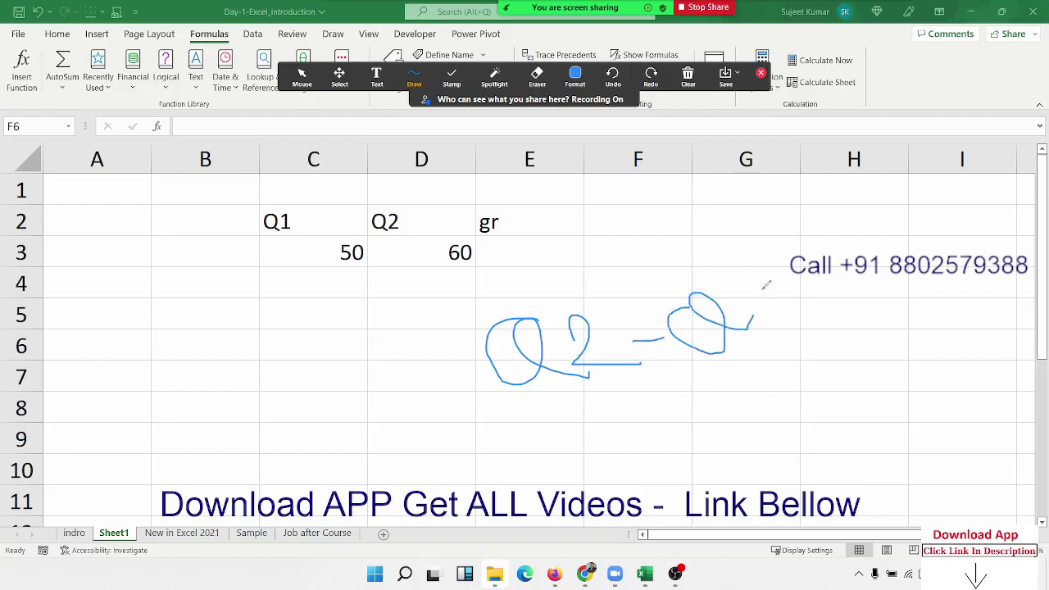
left_click_drag(763, 289, 773, 348)
left_click_drag(522, 400, 804, 381)
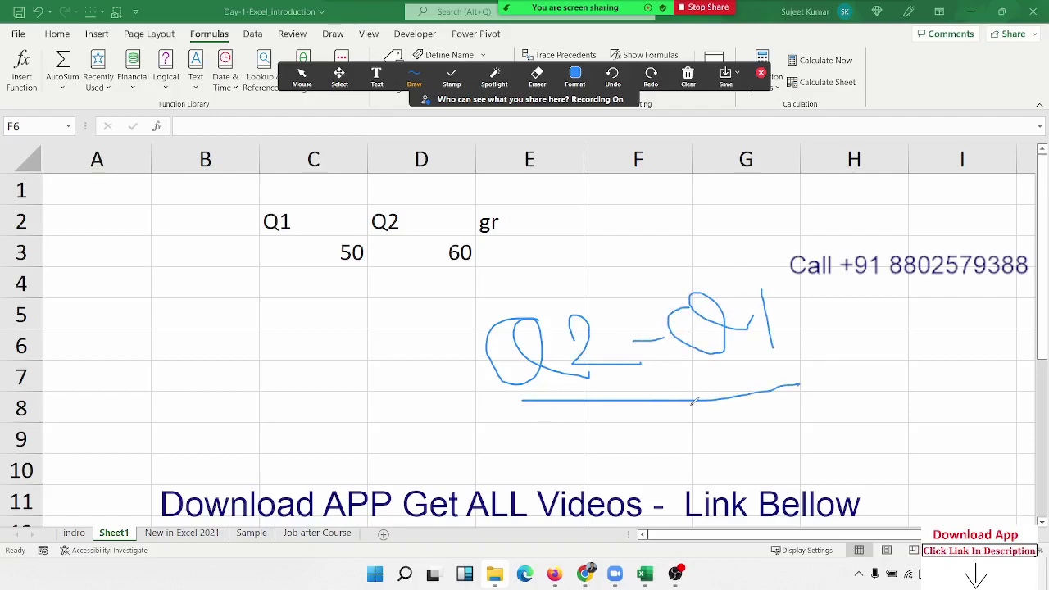
left_click_drag(690, 405, 725, 468)
left_click_drag(725, 408, 726, 474)
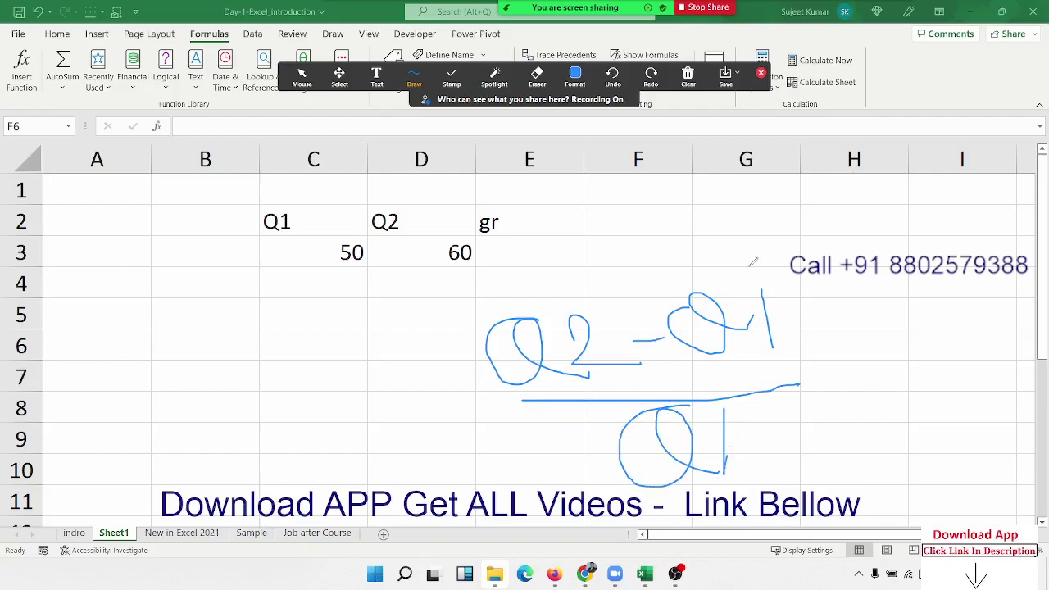
left_click(763, 75)
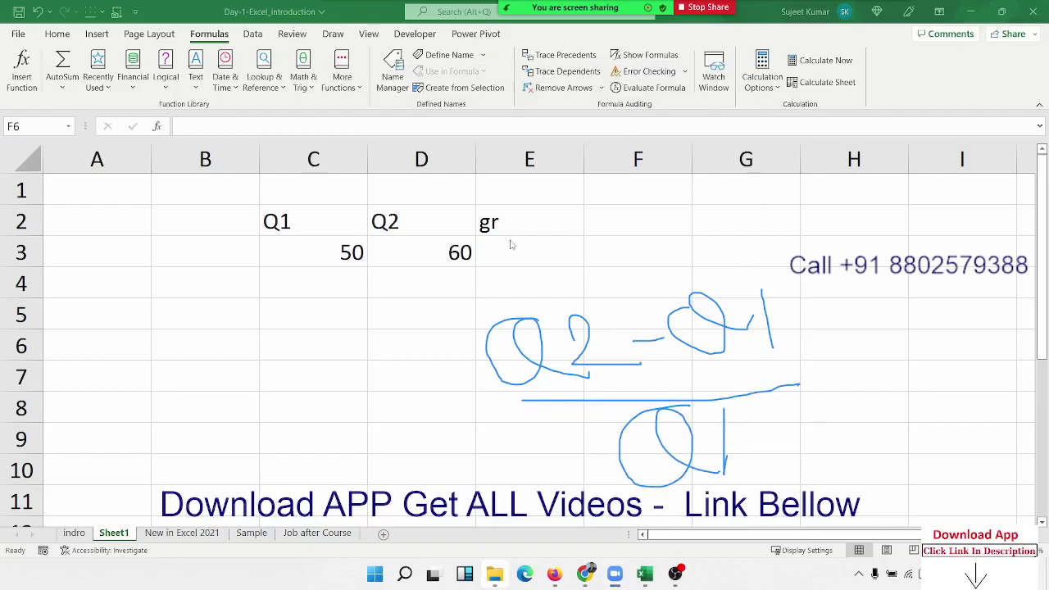
Step: Enter the formula =(D3-C3)/C3 in E3 by pointing at the cells
left_click(508, 246)
type("=")
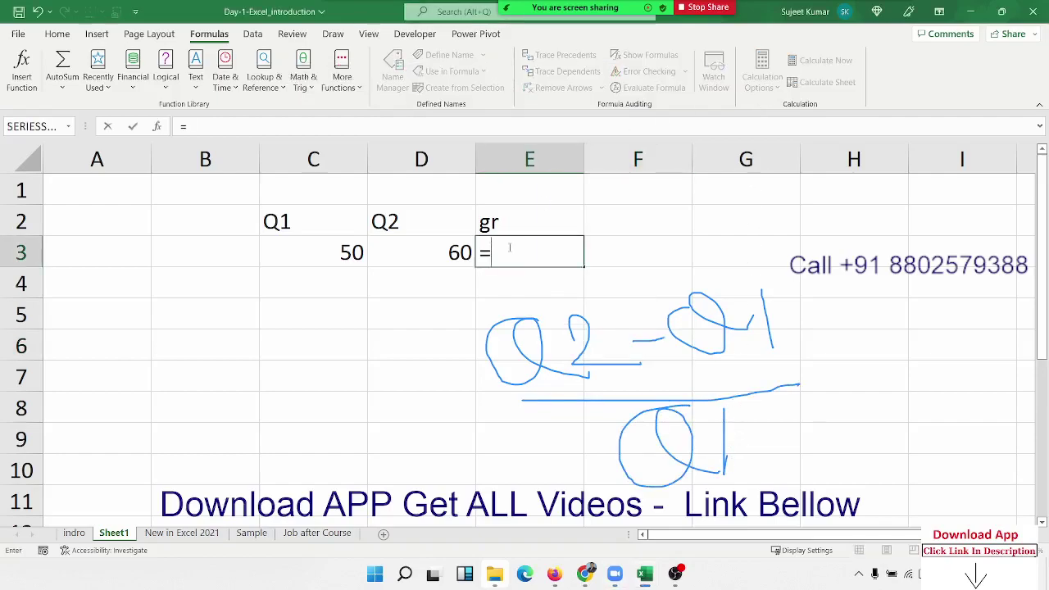
type("(")
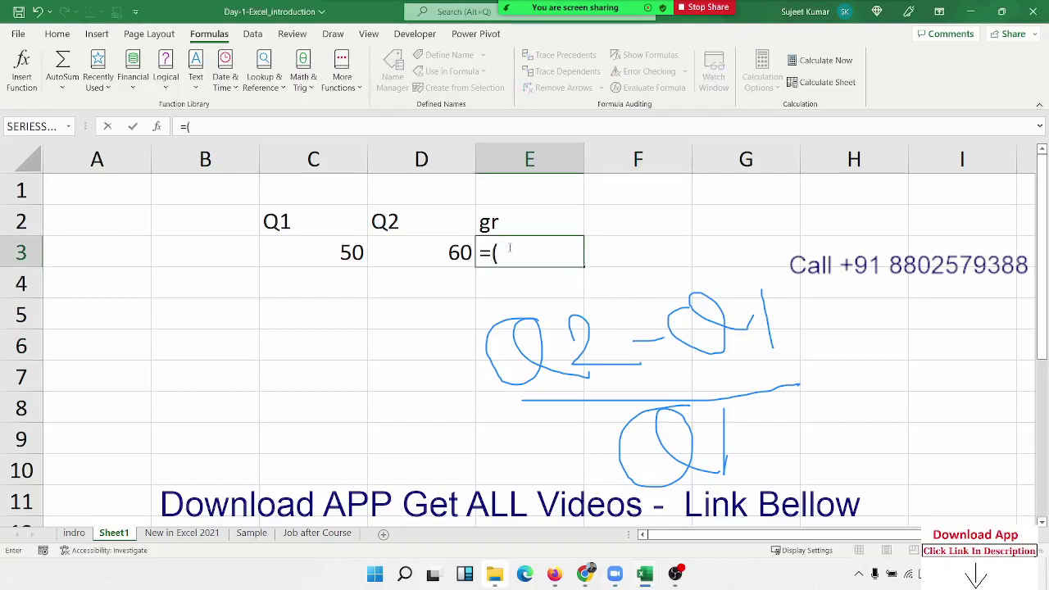
key("Left")
type("-")
key("Left")
key("Left")
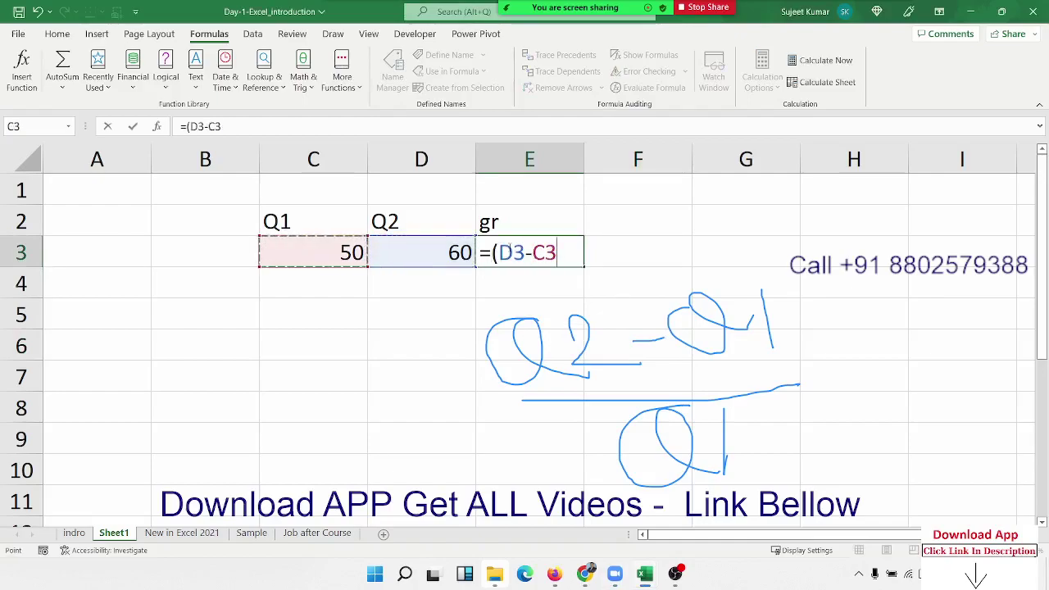
type(")/")
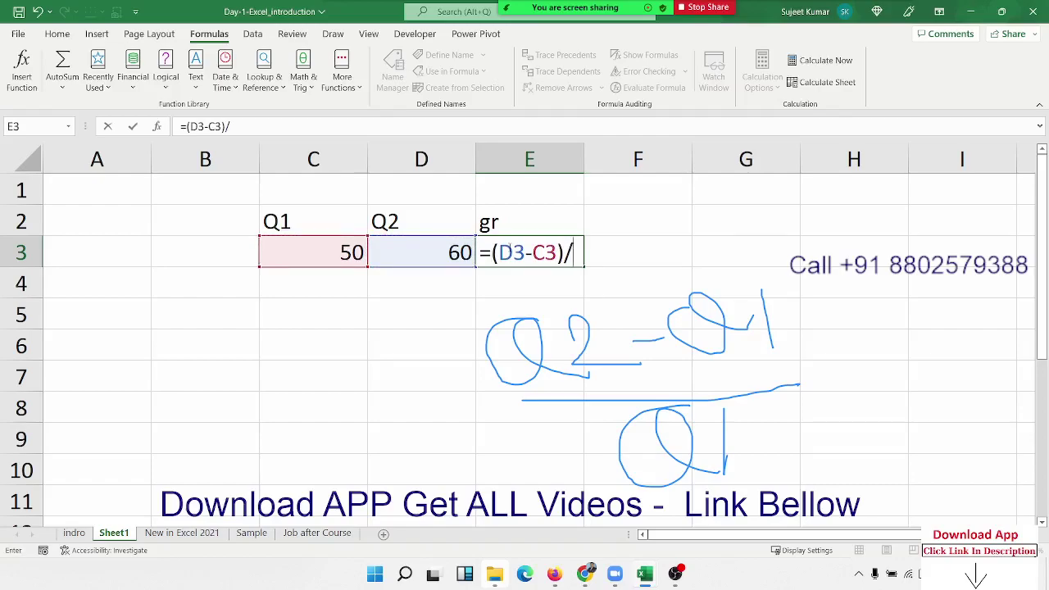
key("Left")
key("Left")
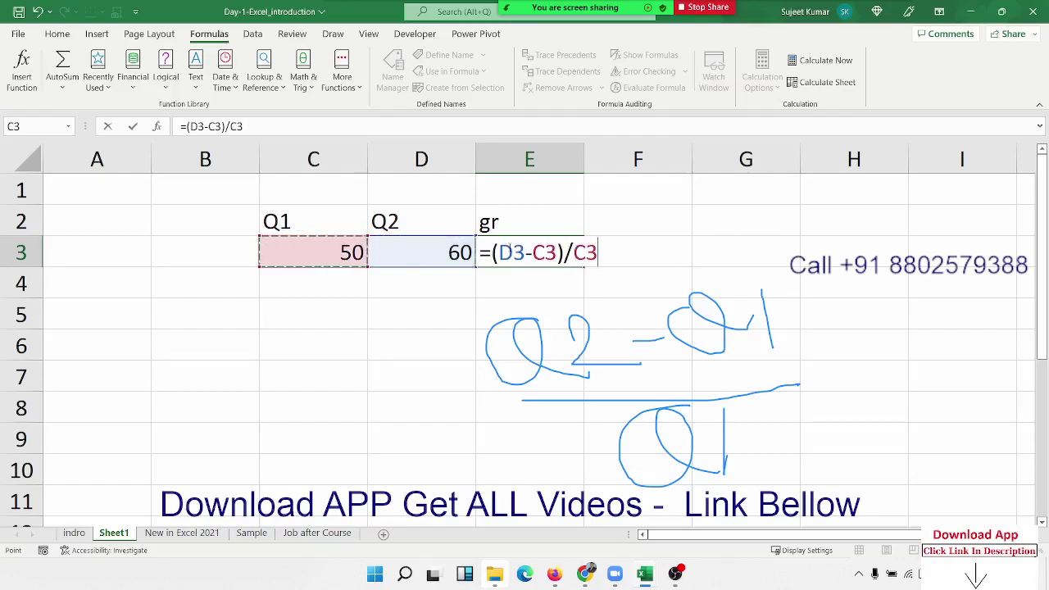
key("Return")
Step: Format E3 with Percent Style so it shows 20%
left_click(508, 250)
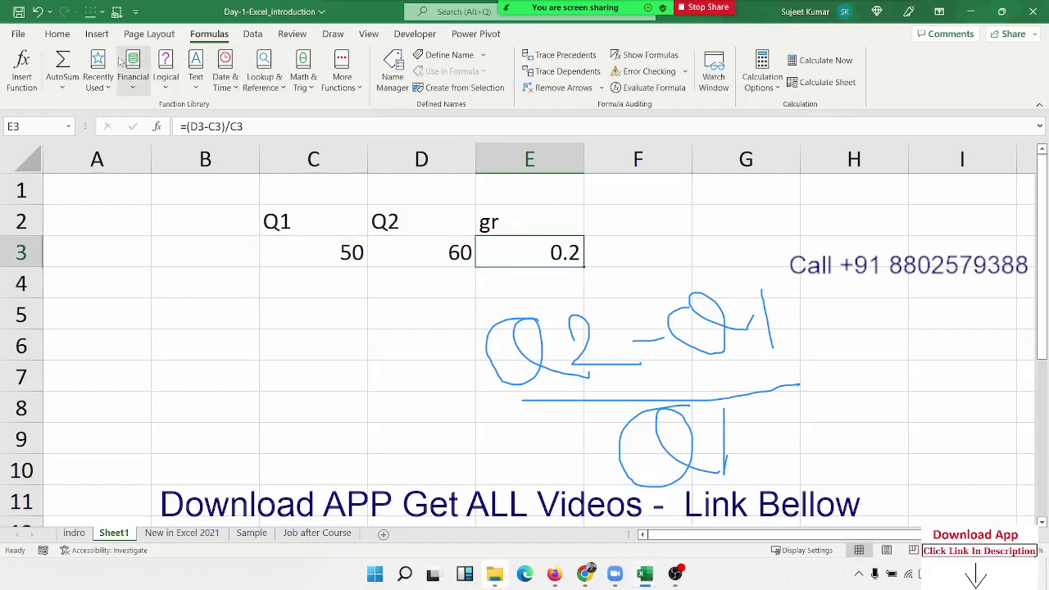
left_click(59, 38)
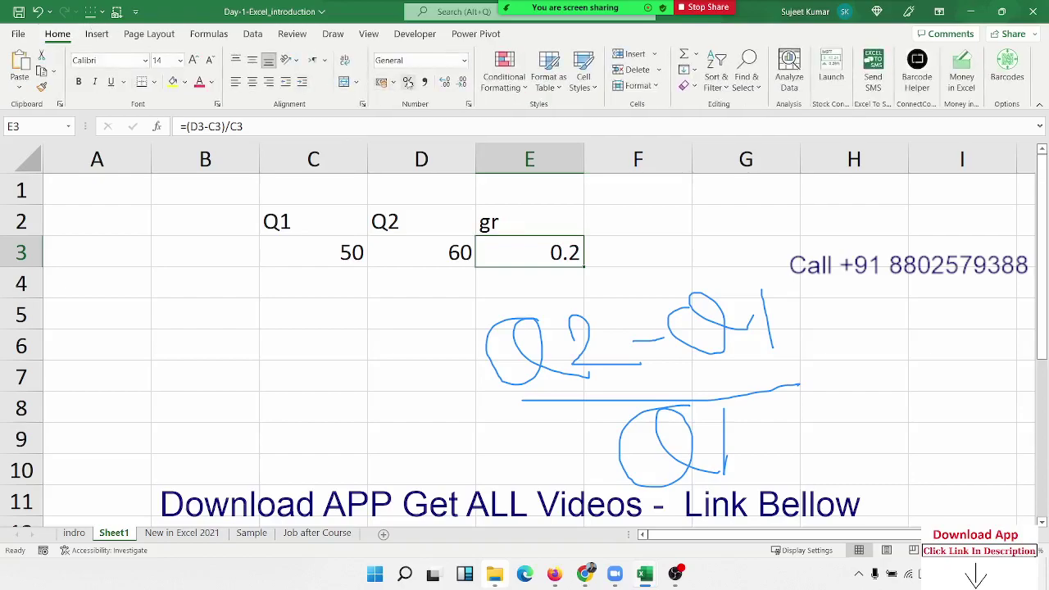
left_click(408, 82)
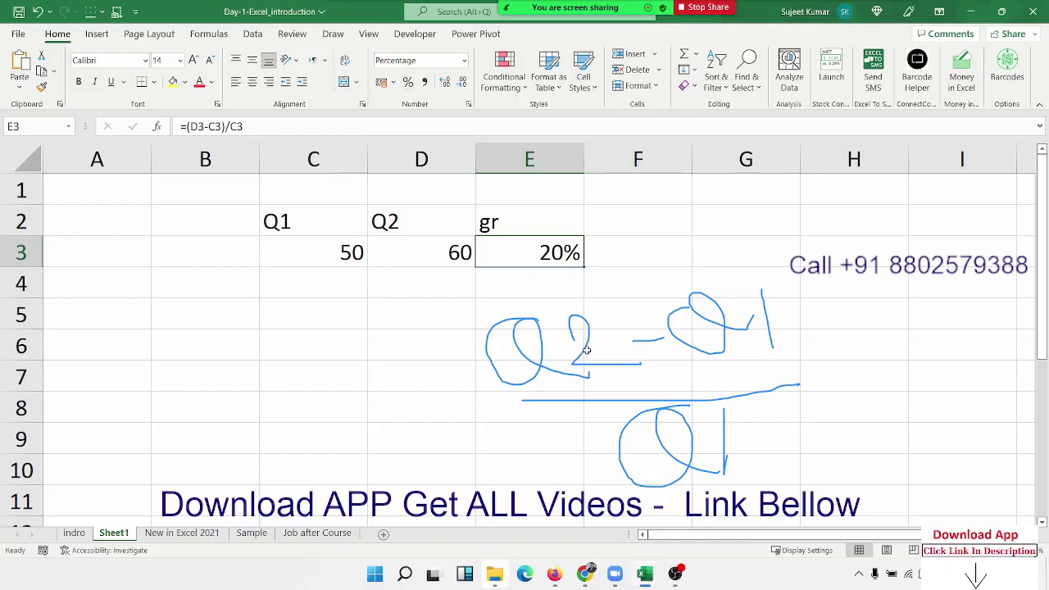
Step: Review the =(D3-C3)/C3 formula in E3, select columns A:B, and recommit the formula
double_click(558, 251)
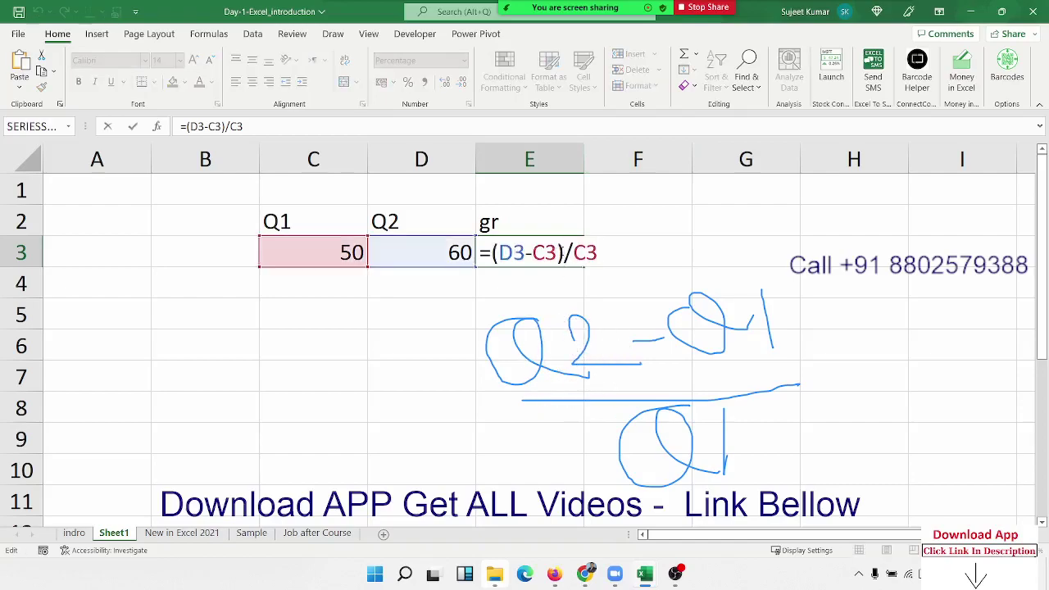
key("Escape")
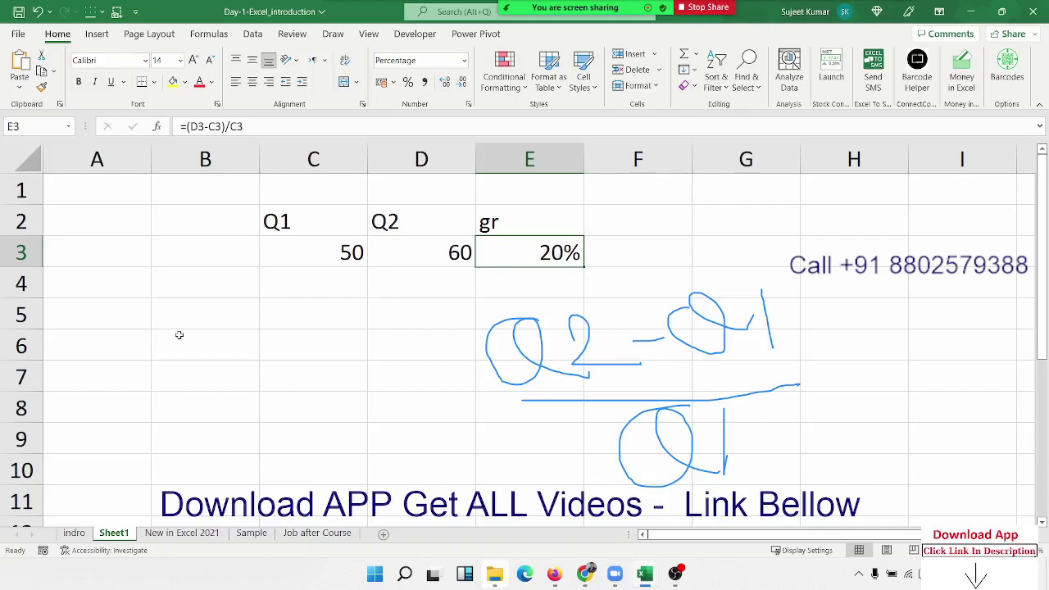
left_click(179, 335)
left_click(99, 168)
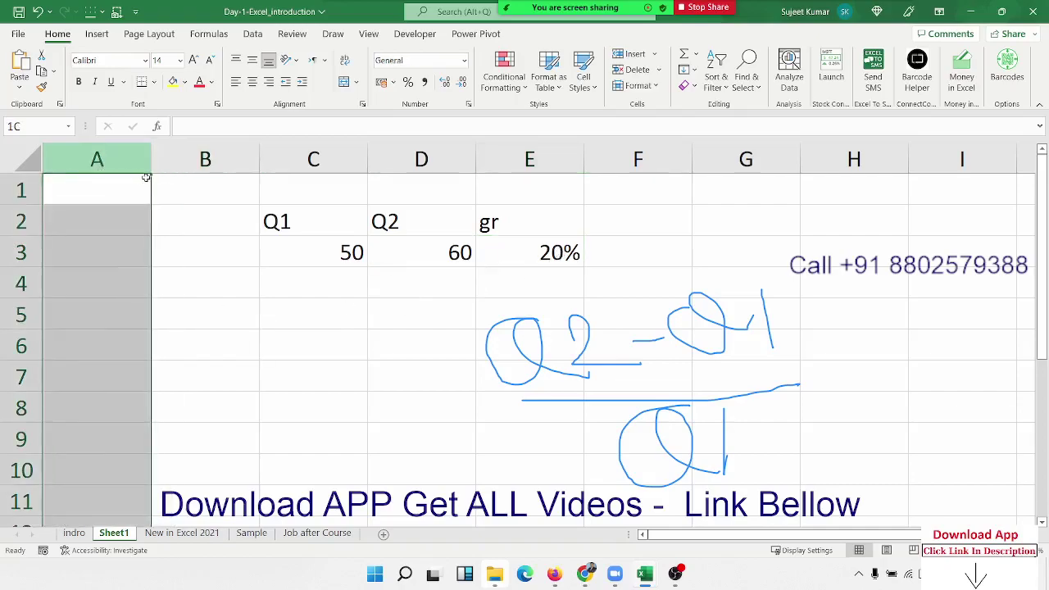
mouse_move(98, 168)
left_mouse_down()
mouse_move(169, 177)
mouse_move(131, 182)
mouse_move(167, 179)
left_mouse_up()
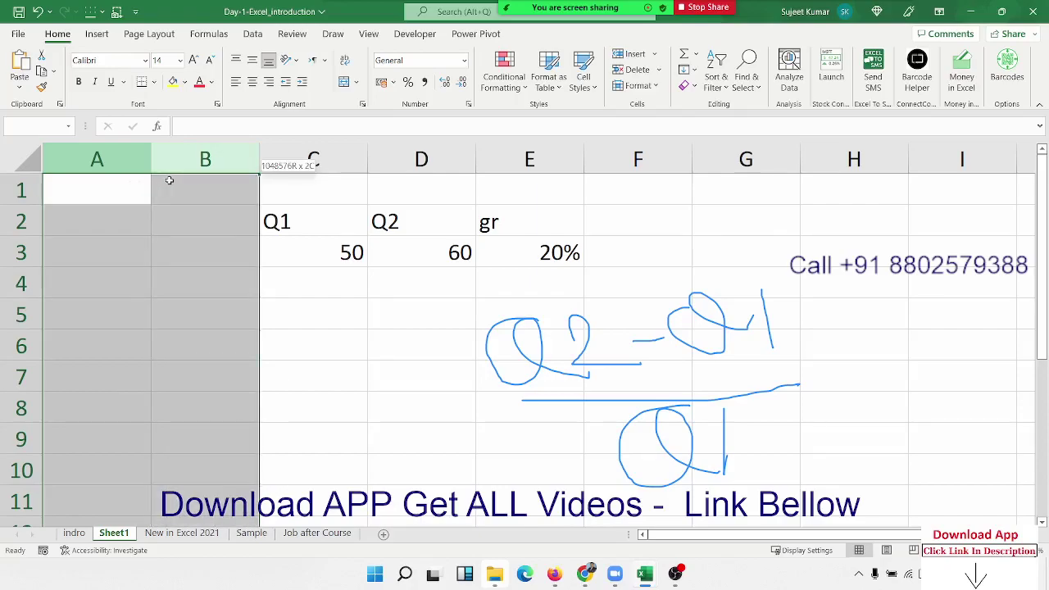
double_click(536, 246)
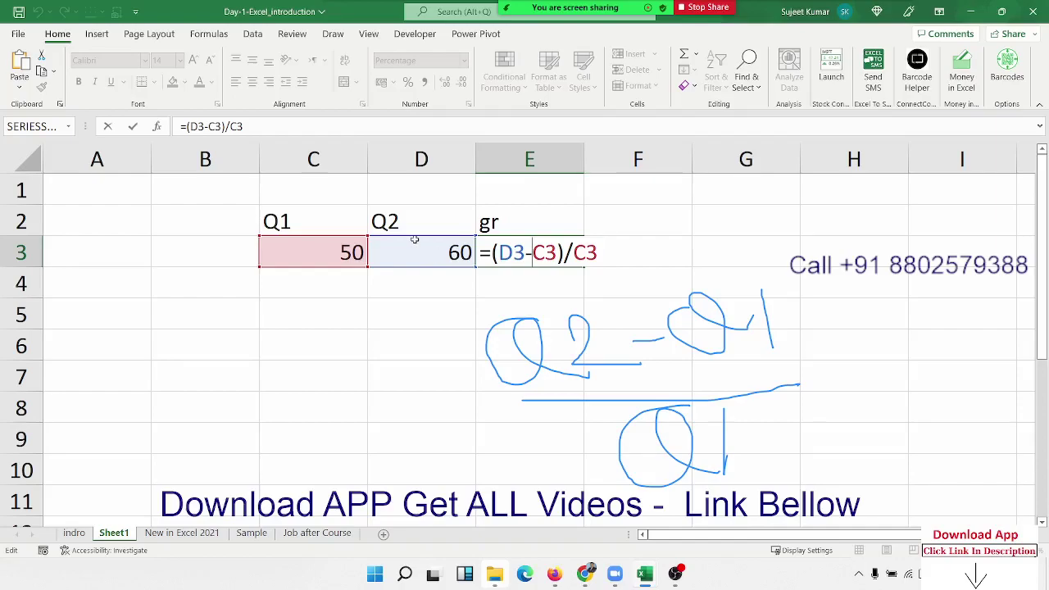
key("Return")
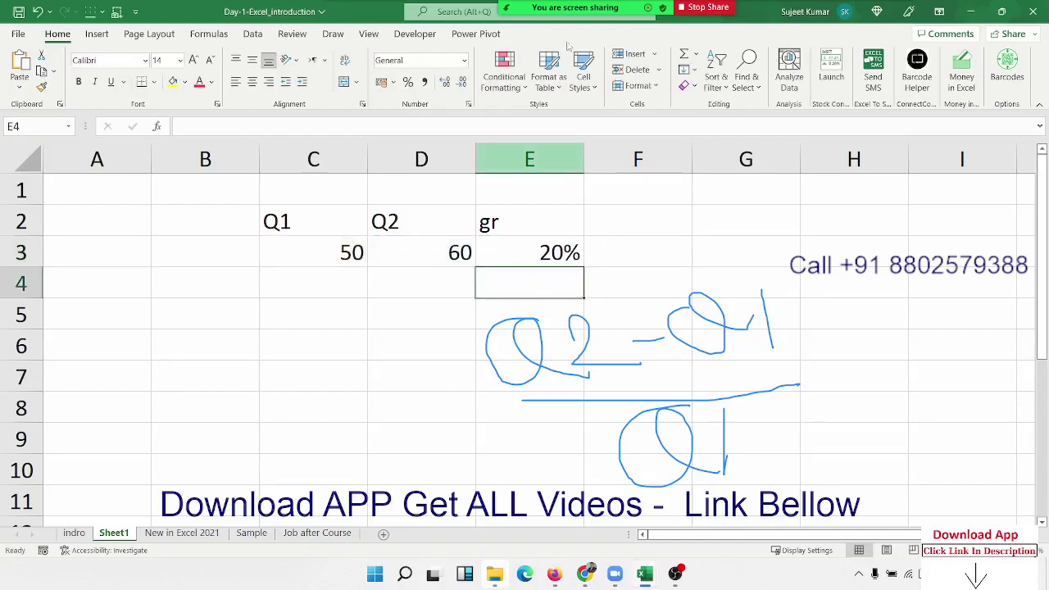
Step: Erase the hand-drawn (Q2-Q1)/Q1 screen annotations and close the annotation tools
mouse_move(724, 15)
left_click(792, 12)
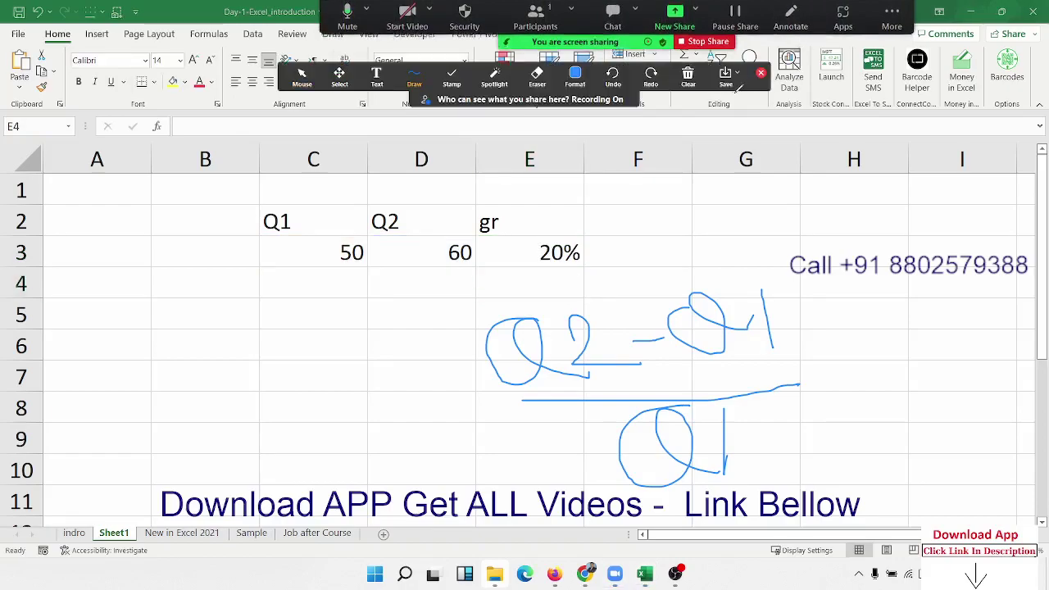
left_click(687, 87)
left_click(697, 125)
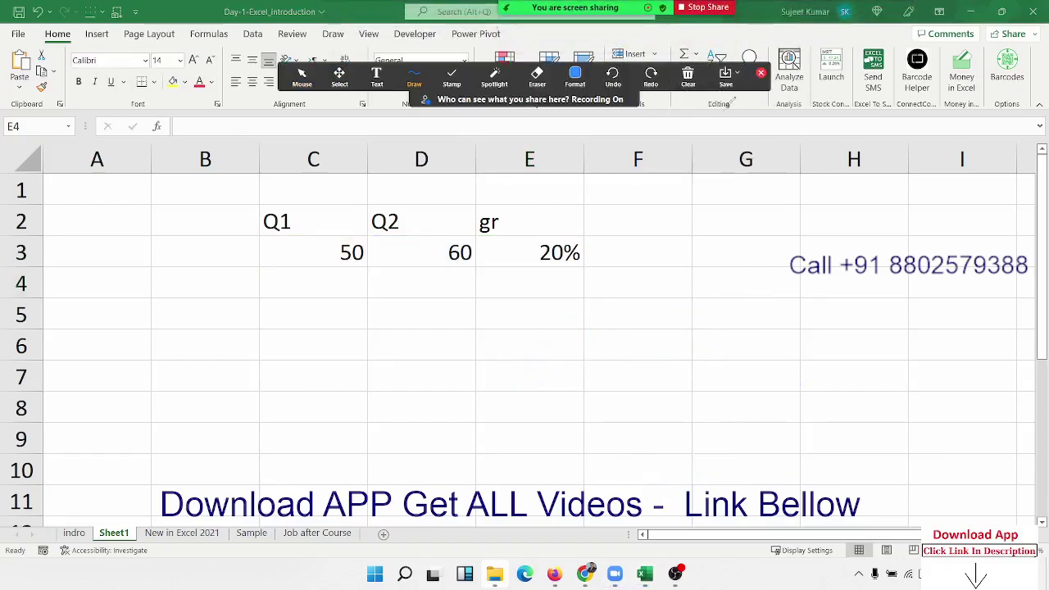
left_click(760, 75)
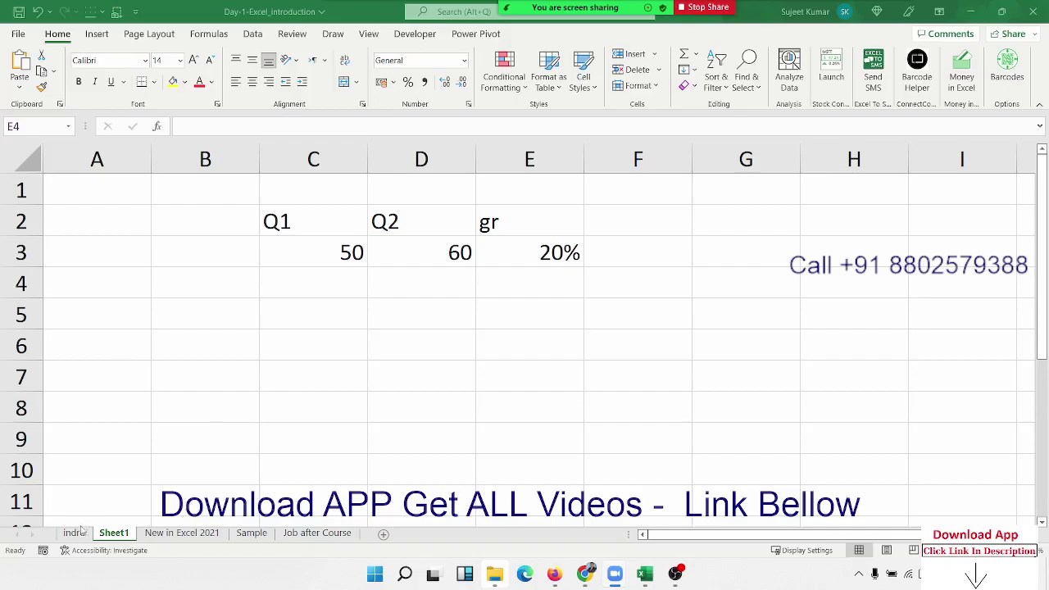
Step: Return to the indro sheet, select the Data Analysis and Representation entry, then open the start page
left_click(75, 534)
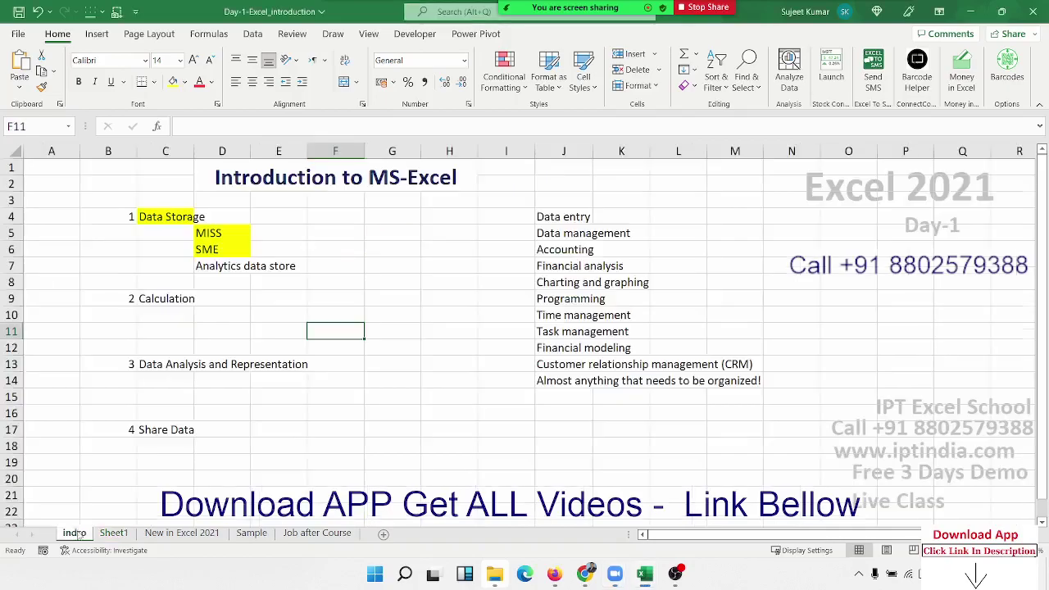
left_click(155, 364)
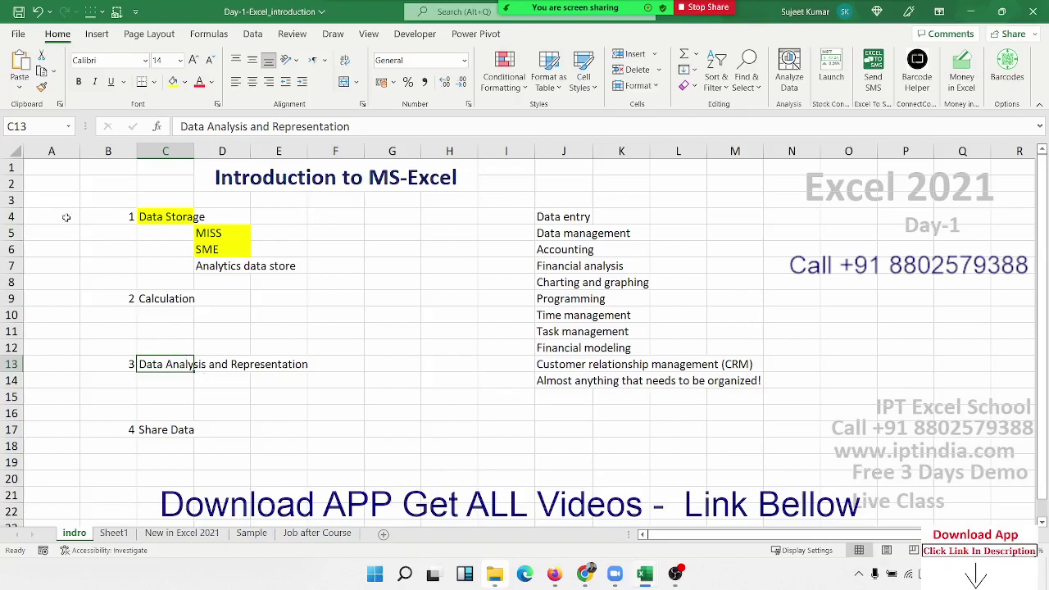
left_click(20, 35)
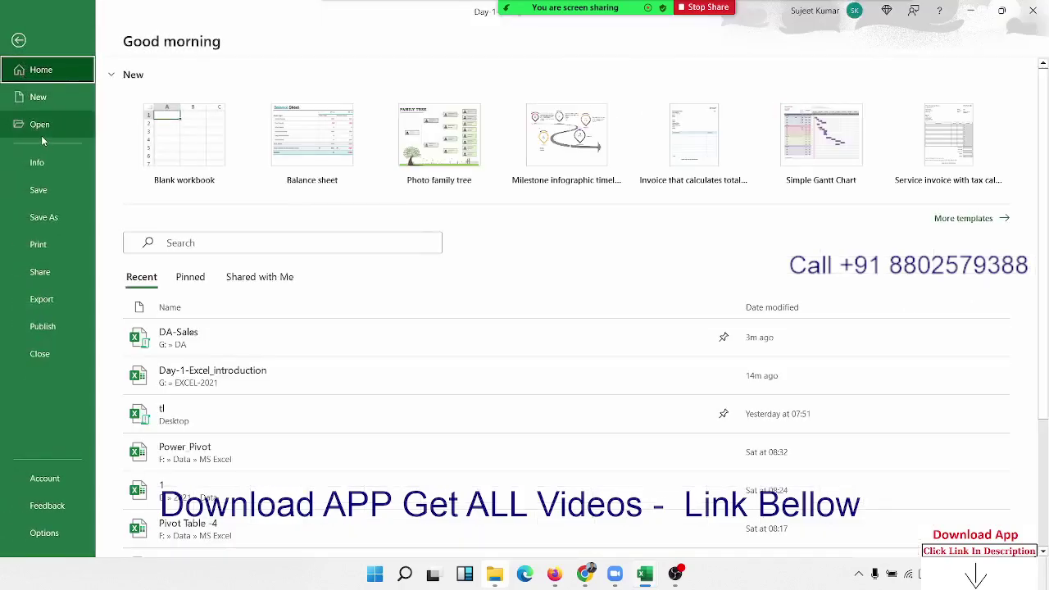
Step: Reopen DA-Sales from the Recent list and scroll its Dashboard showing Total Sales 765 K and Final Sales 666 K
key("Escape")
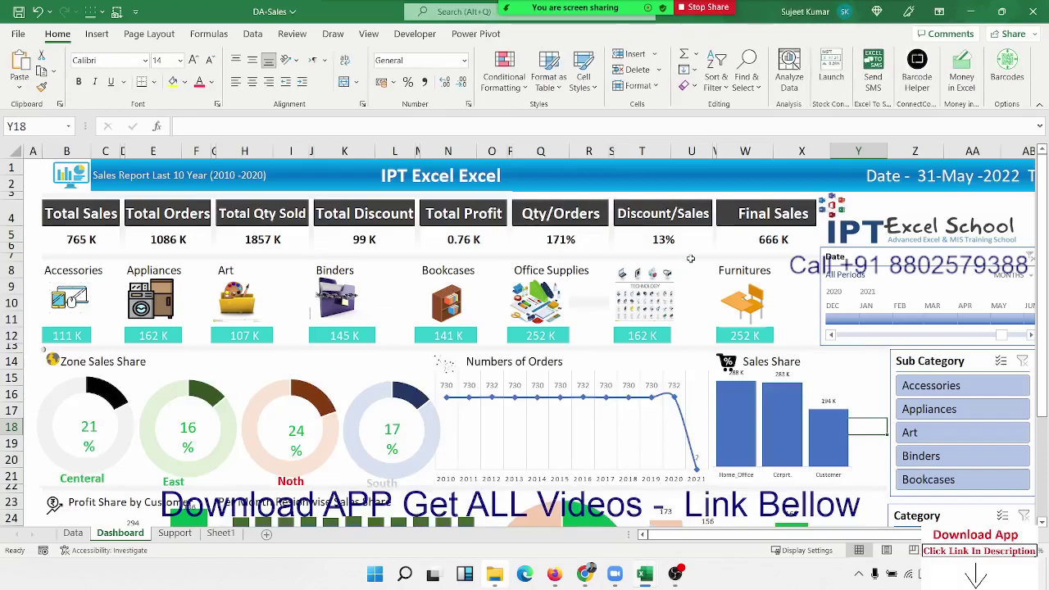
scroll(693, 253, "down", 3)
scroll(693, 252, "up", 3)
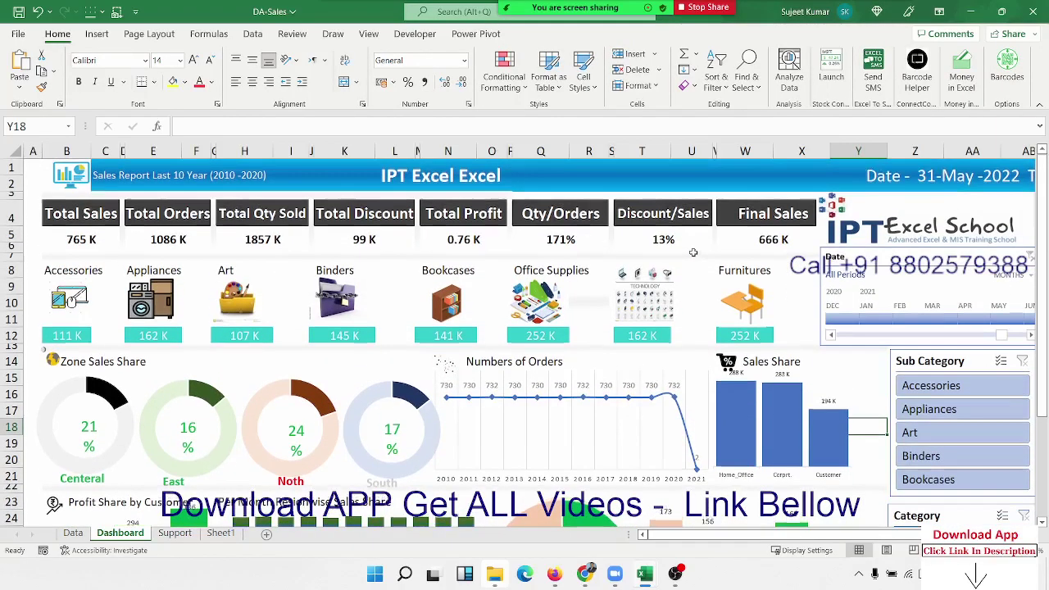
scroll(693, 259, "down", 3)
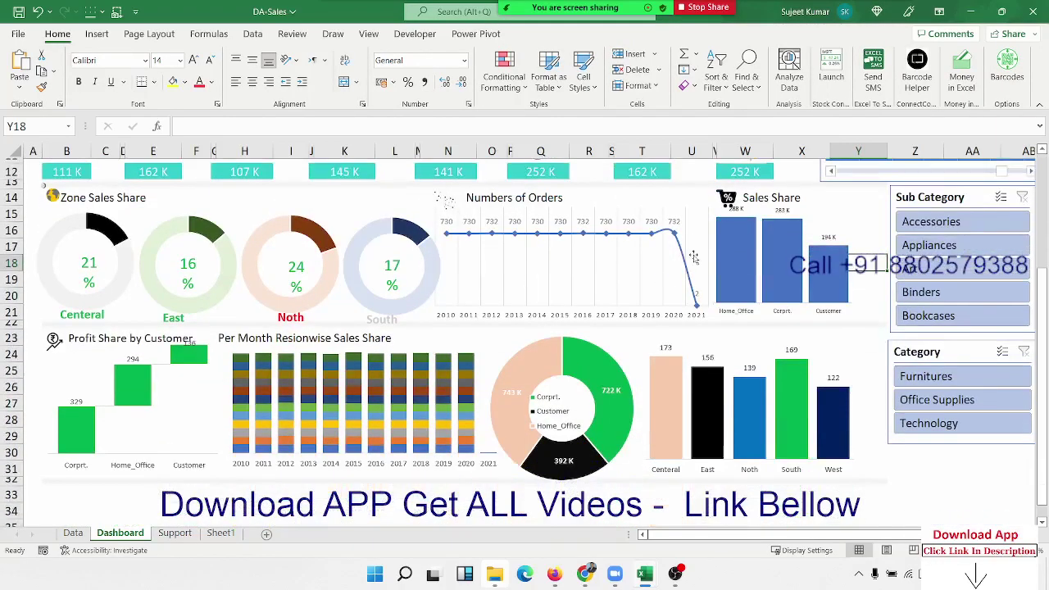
scroll(693, 258, "up", 3)
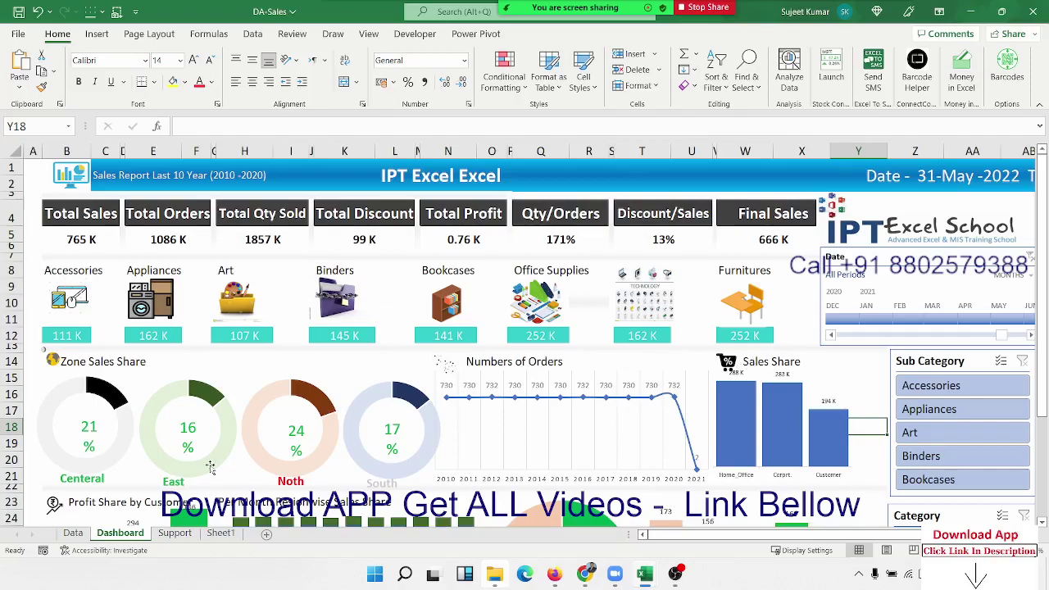
left_click(75, 534)
left_click_drag(56, 210, 649, 489)
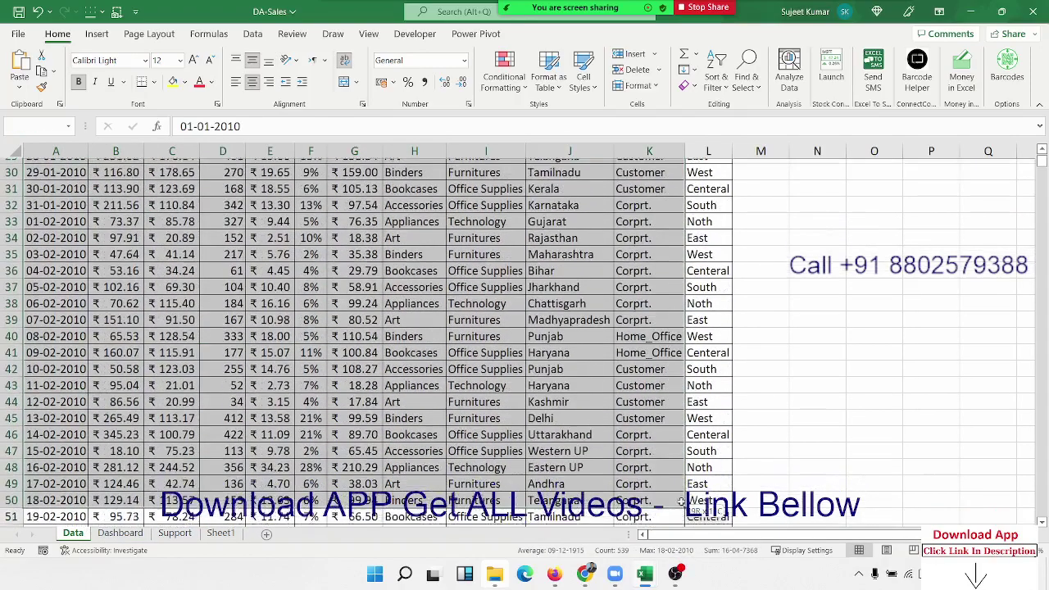
left_click_drag(649, 488, 693, 427)
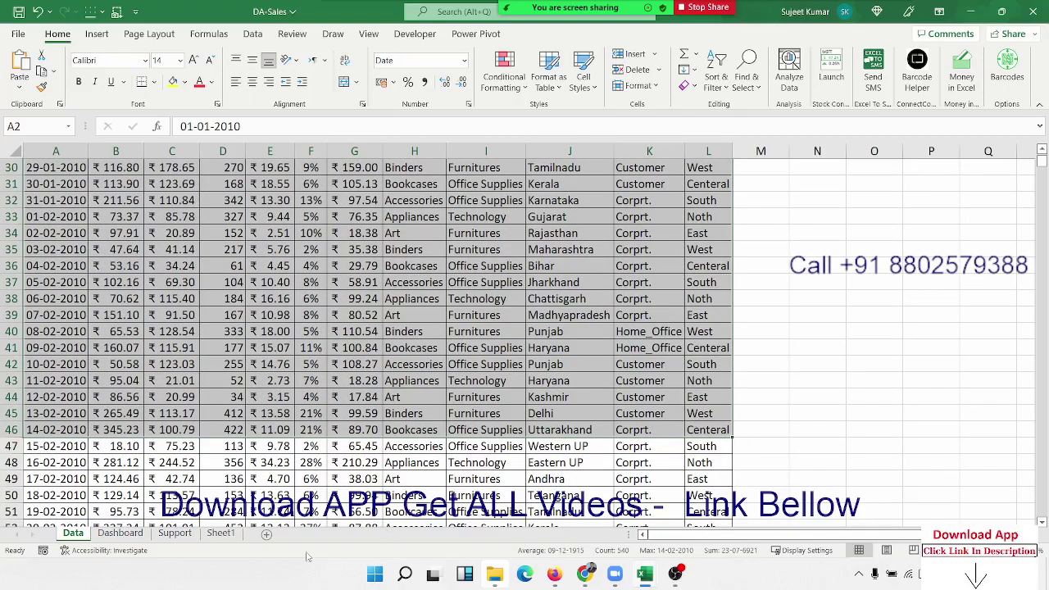
left_click(120, 533)
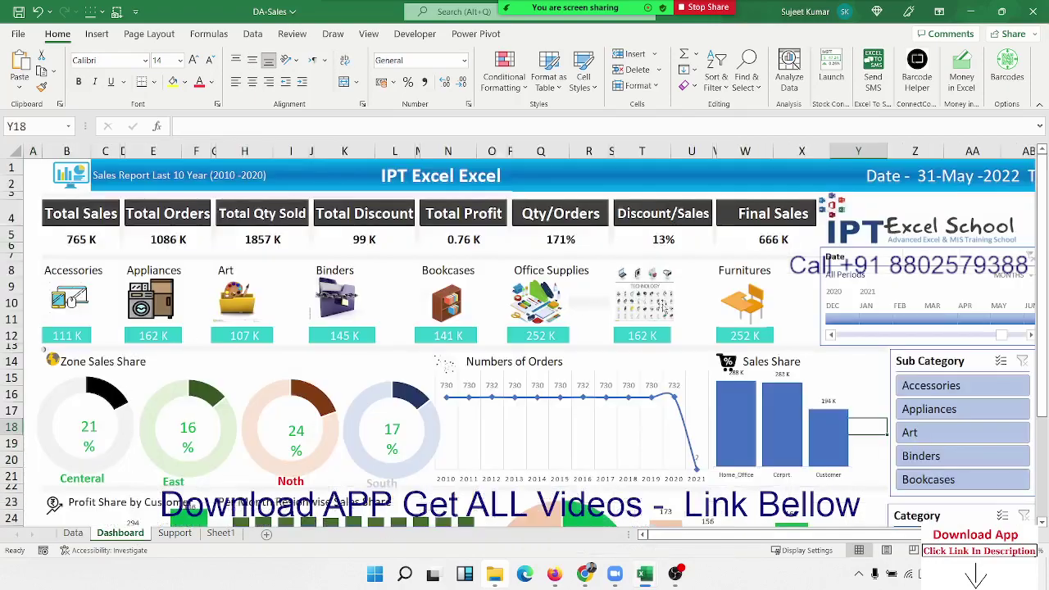
scroll(674, 314, "down", 3)
scroll(674, 314, "down", 4)
scroll(618, 445, "down", 4)
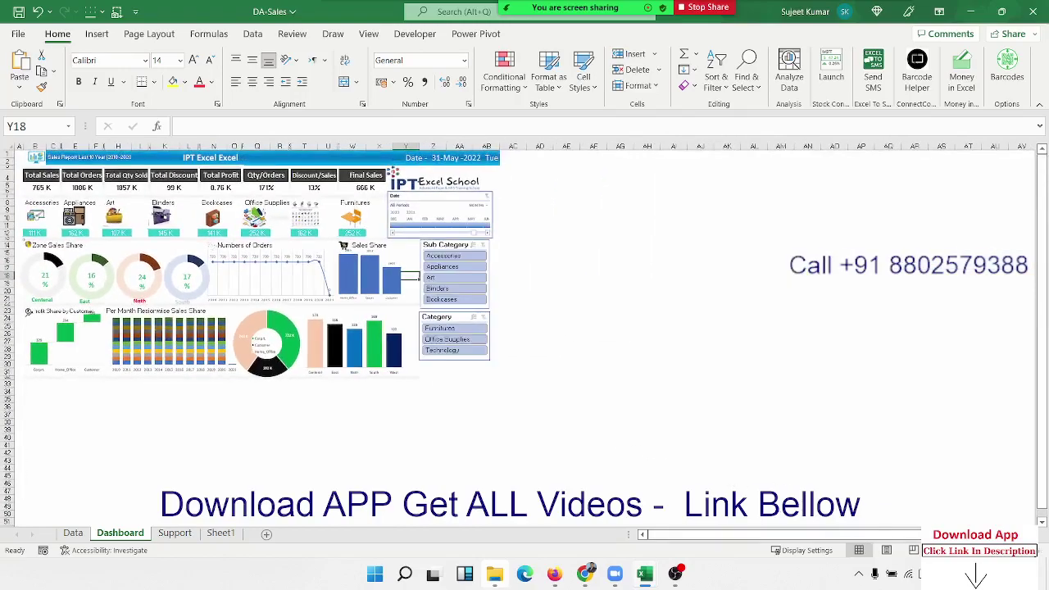
scroll(314, 308, "up", 5)
scroll(605, 427, "up", 2)
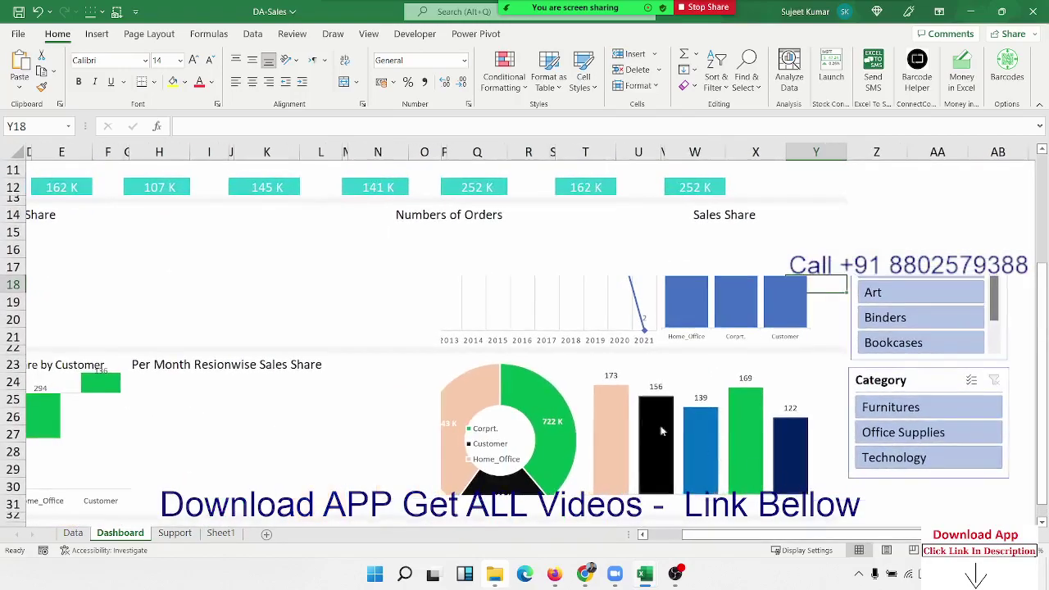
scroll(606, 427, "up", 3)
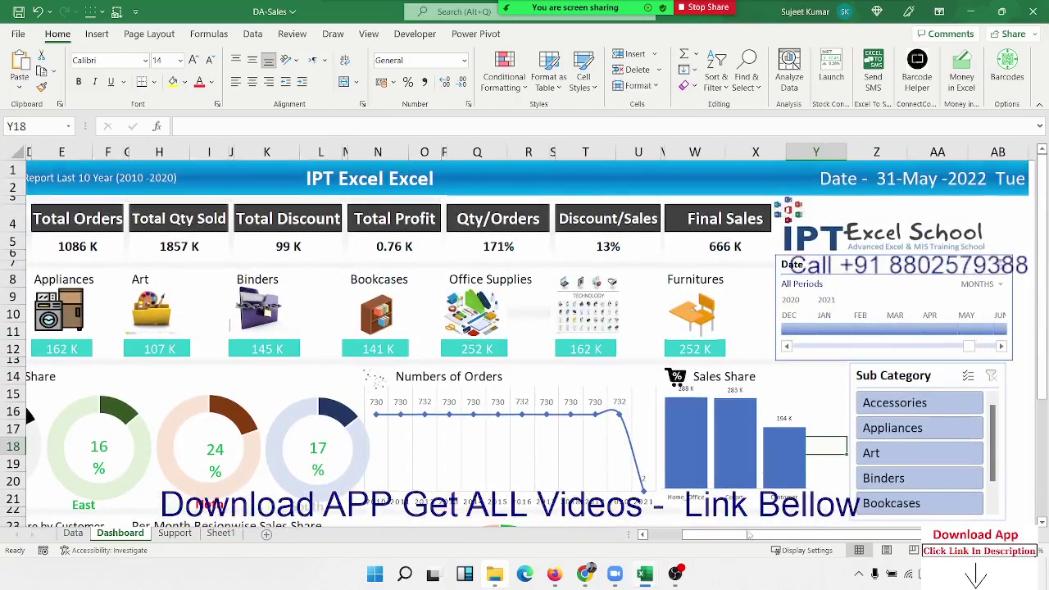
left_click_drag(726, 537, 680, 539)
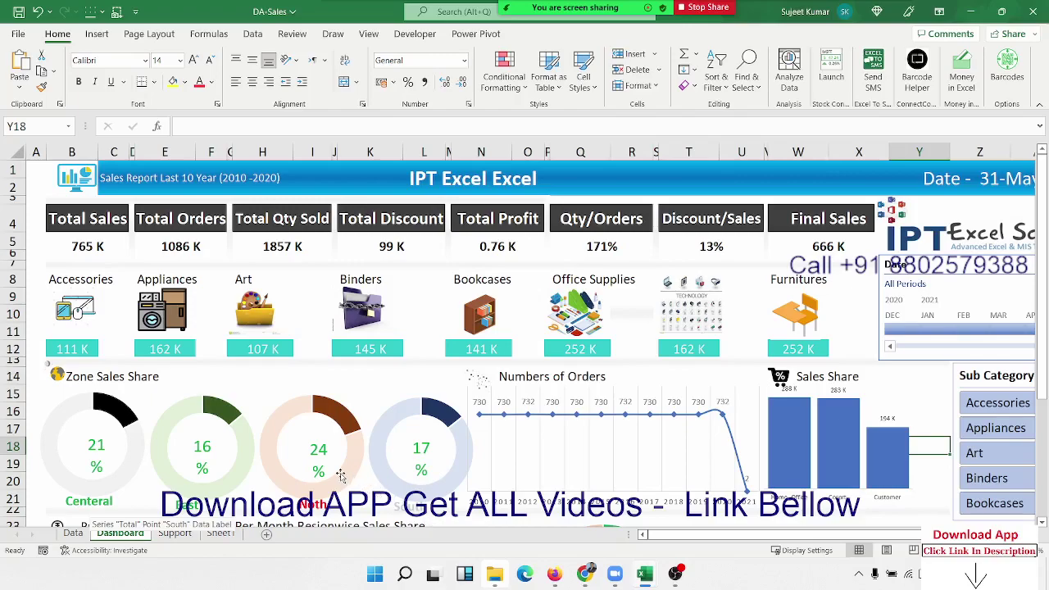
mouse_move(342, 476)
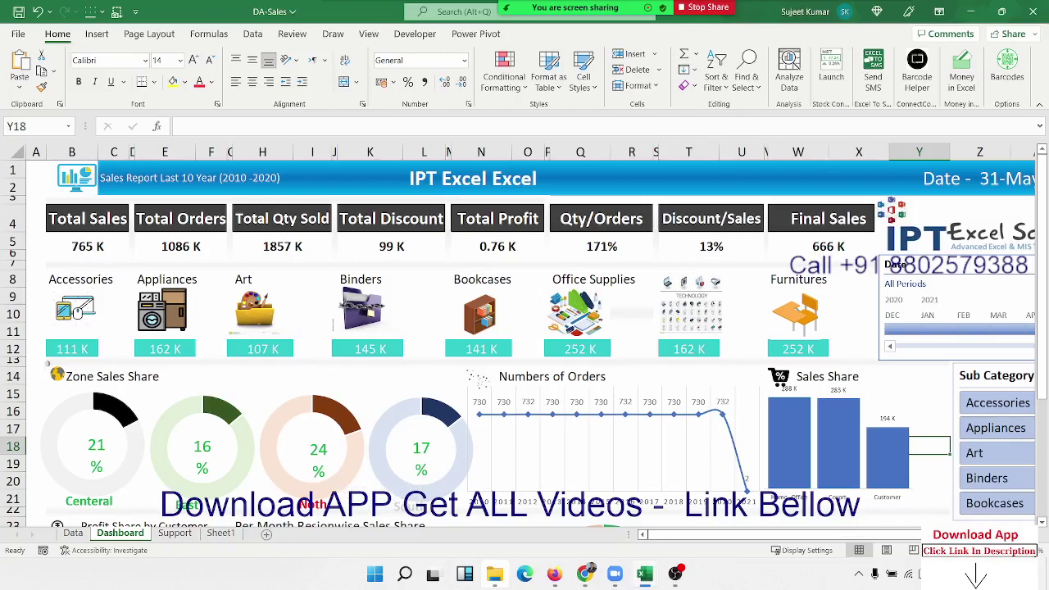
scroll(518, 335, "down", 2)
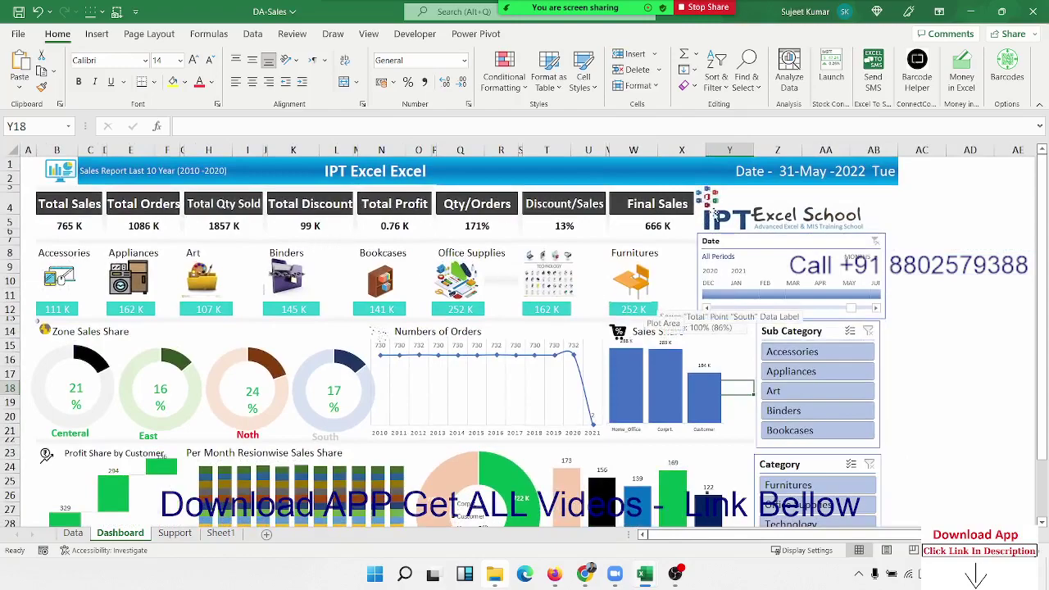
left_click(820, 174)
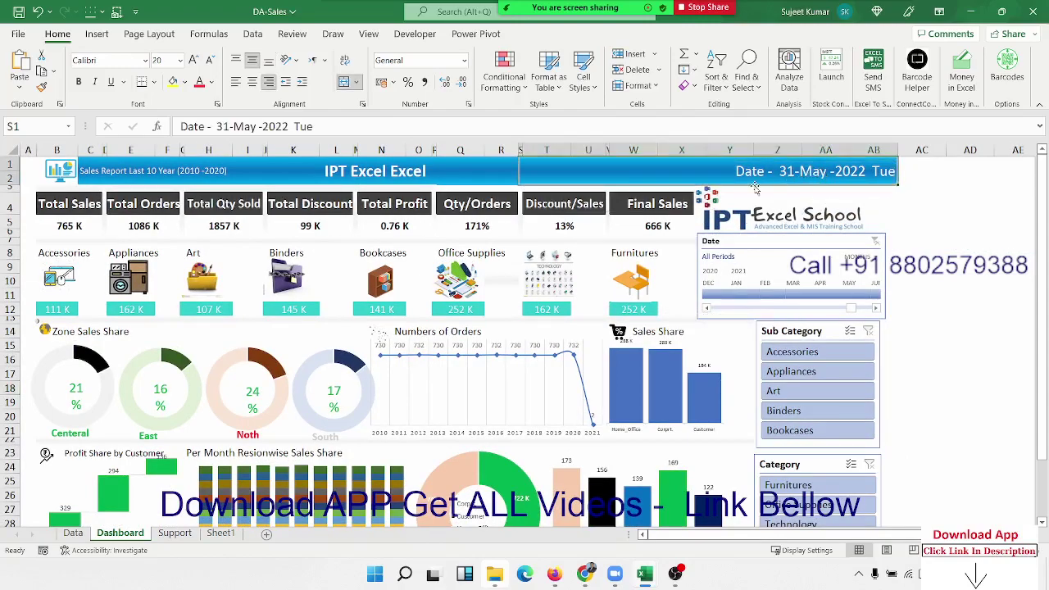
left_click(924, 342)
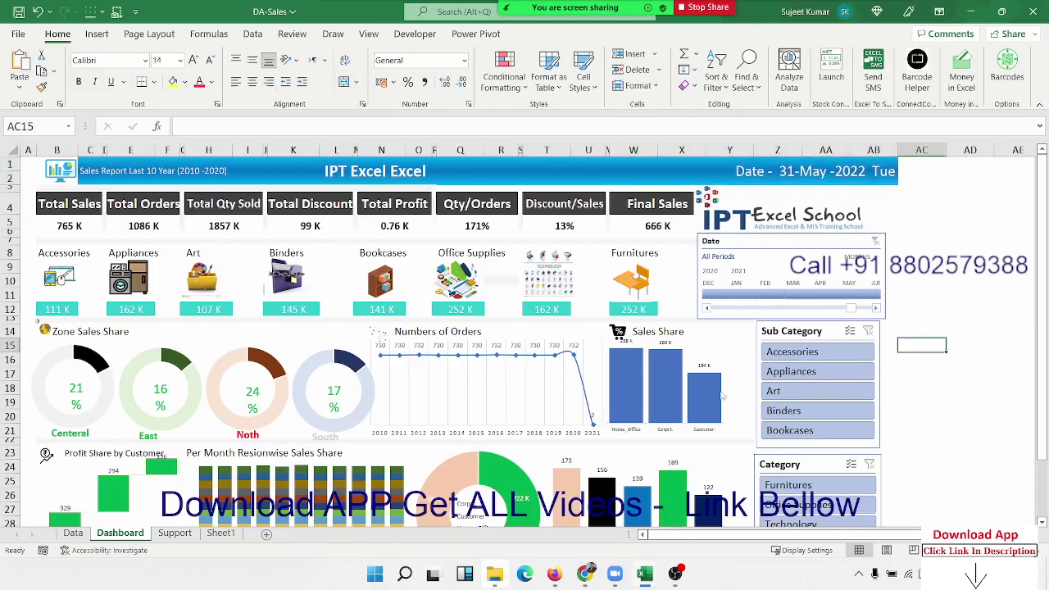
scroll(787, 373, "down", 4)
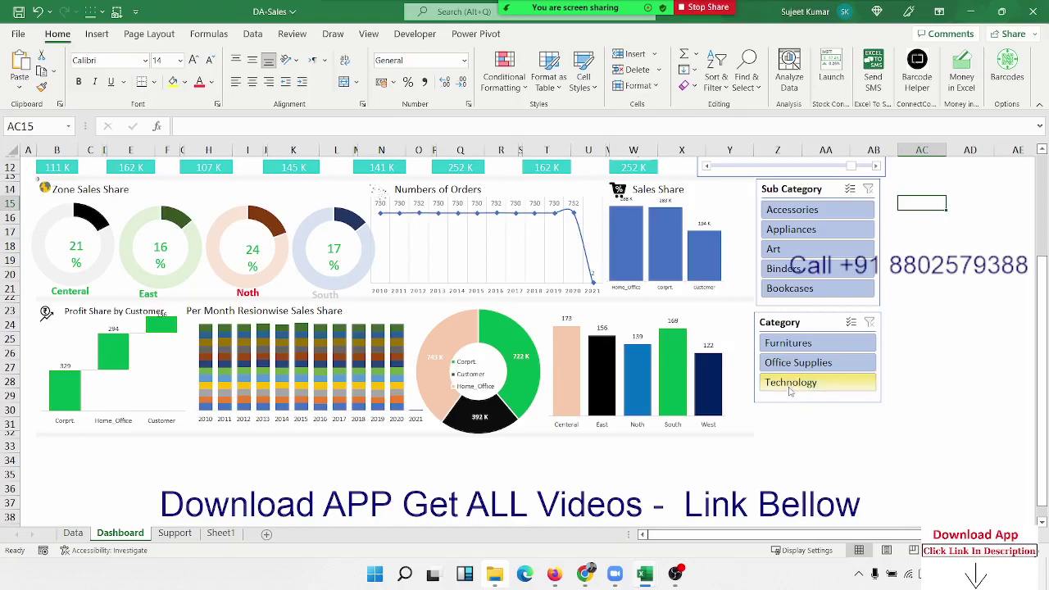
left_click(787, 345)
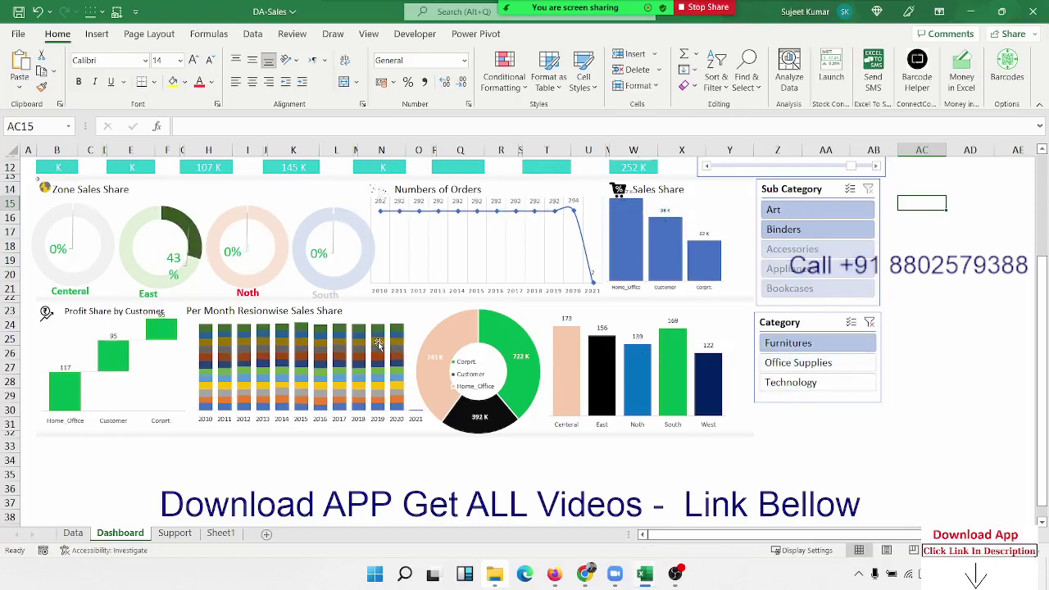
scroll(308, 354, "up", 4)
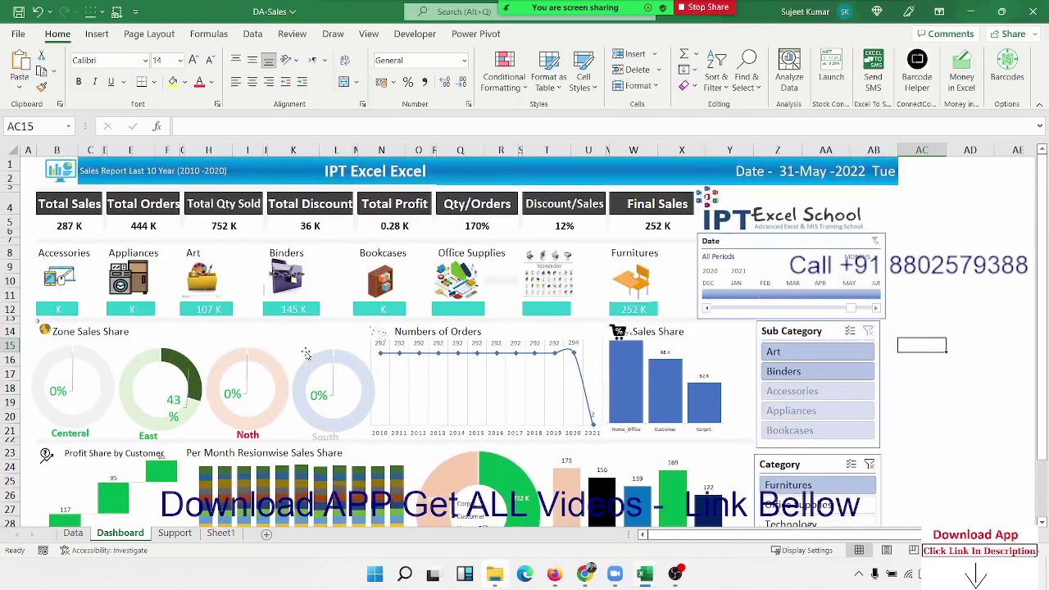
scroll(304, 354, "down", 4)
scroll(305, 353, "up", 3)
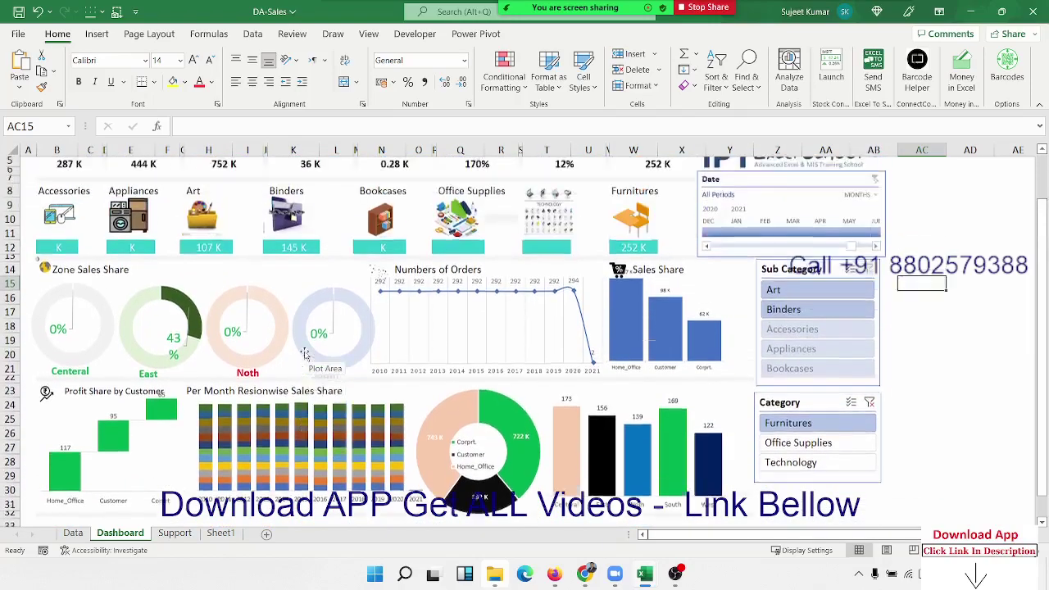
scroll(304, 353, "up", 1)
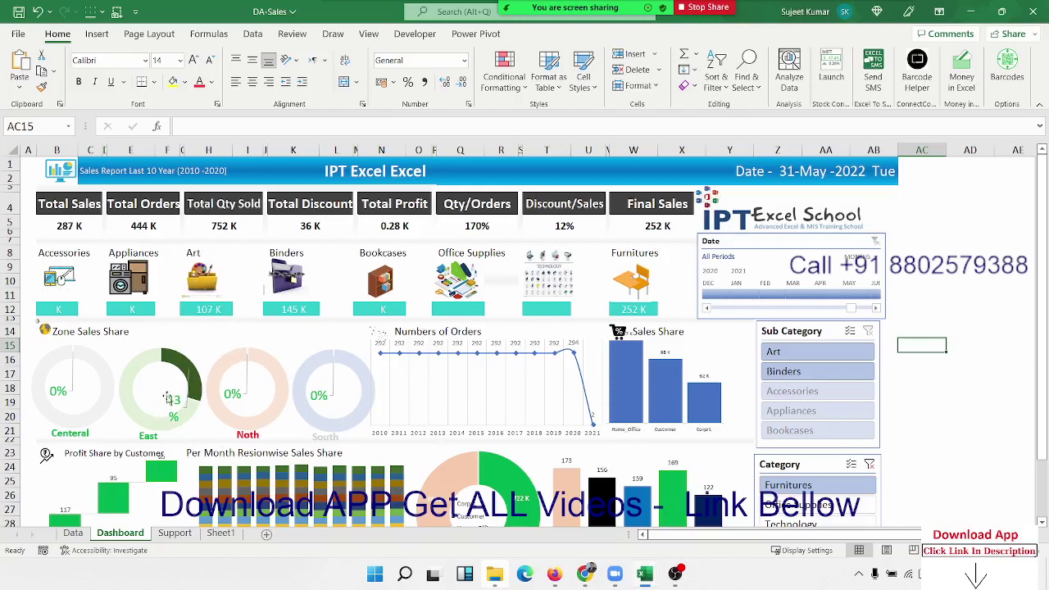
scroll(164, 394, "down", 4)
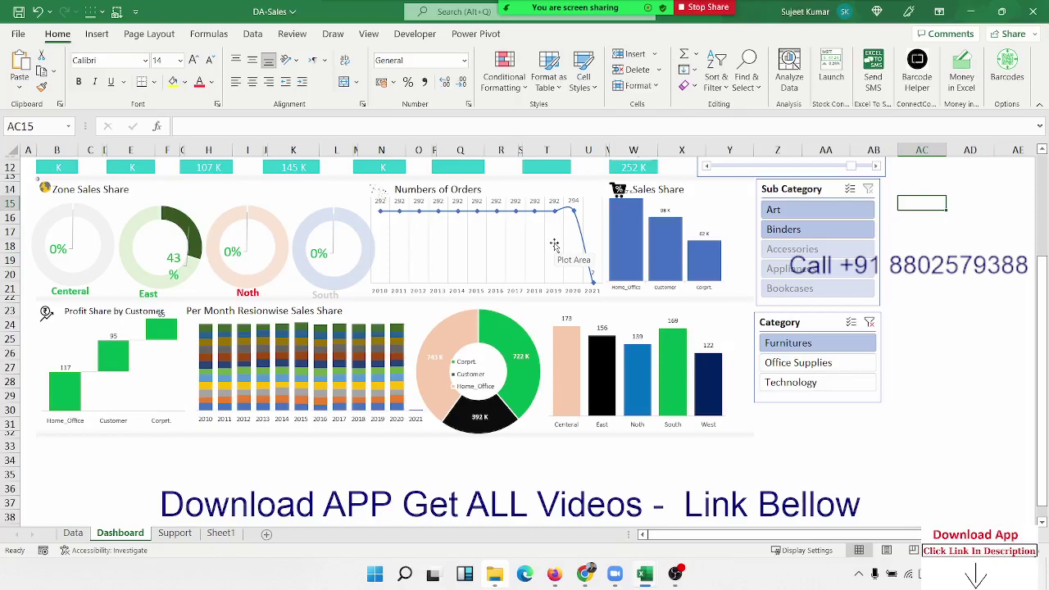
scroll(532, 262, "up", 4)
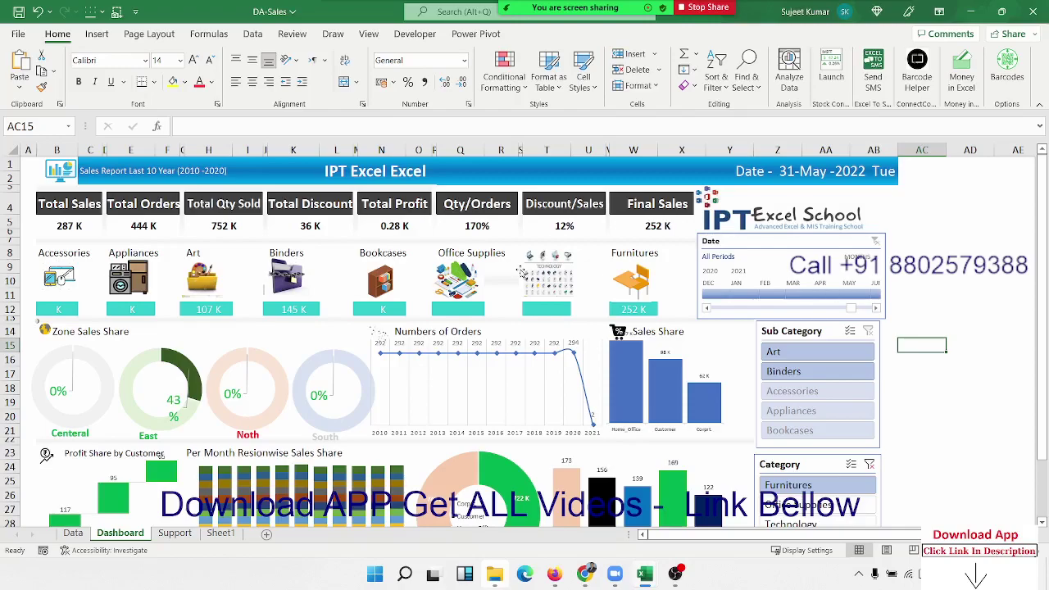
Step: Close DA-Sales without saving and fill the Calculation cell C9 yellow
left_click(1033, 12)
left_click(539, 301)
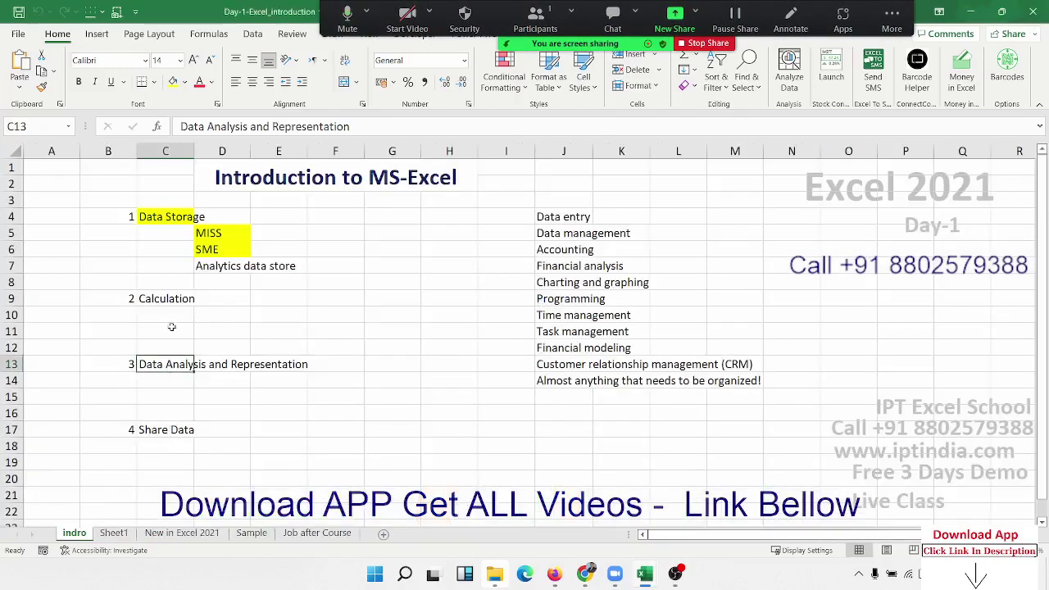
left_click(166, 296)
left_click(173, 81)
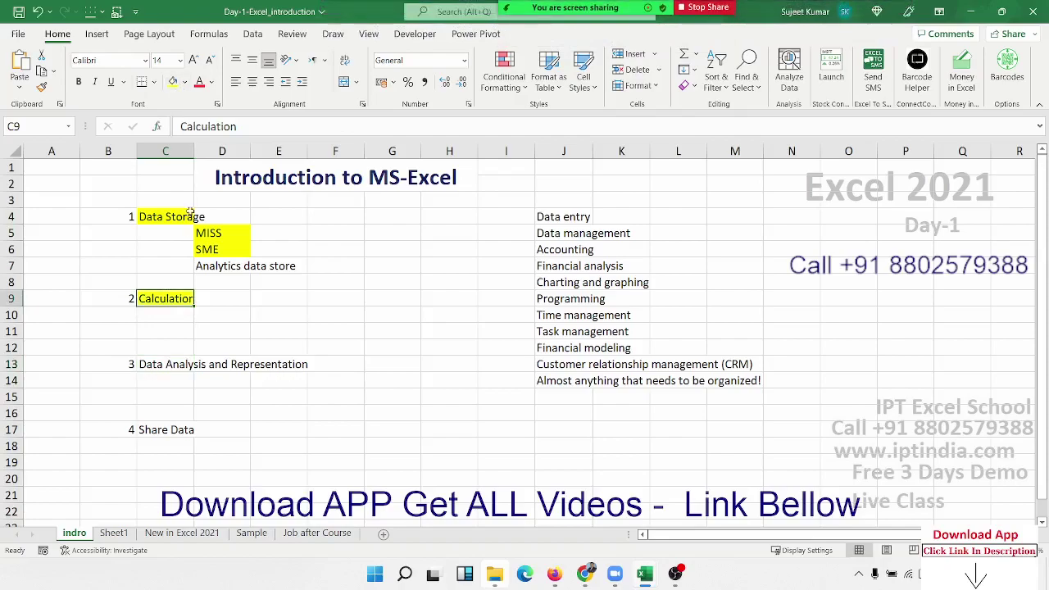
Step: Fill the Data Analysis and Representation cell C13 yellow, then show the desktop
left_click(162, 365)
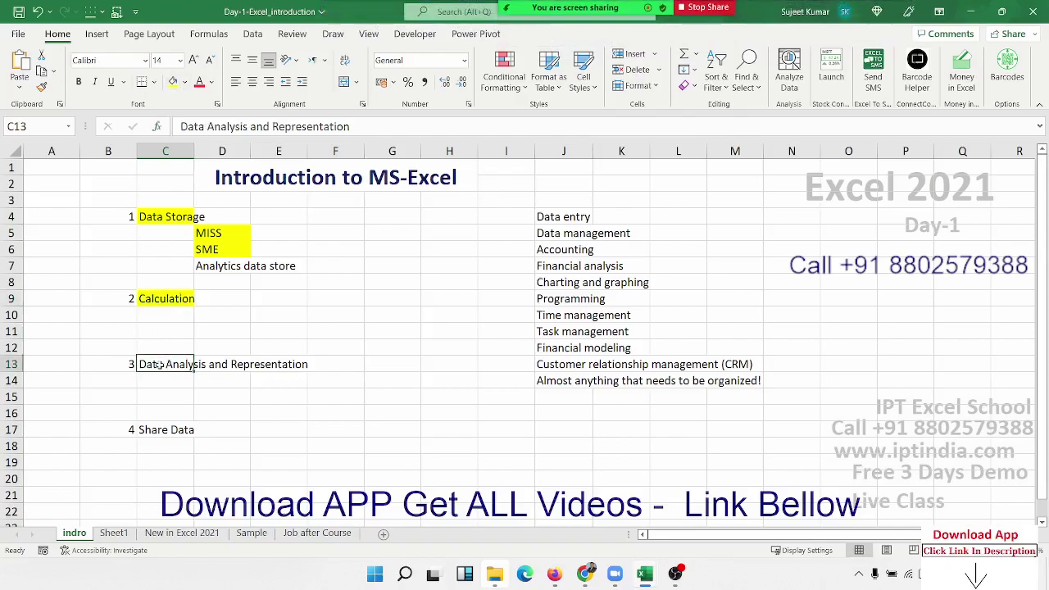
left_click(173, 81)
left_click(182, 430)
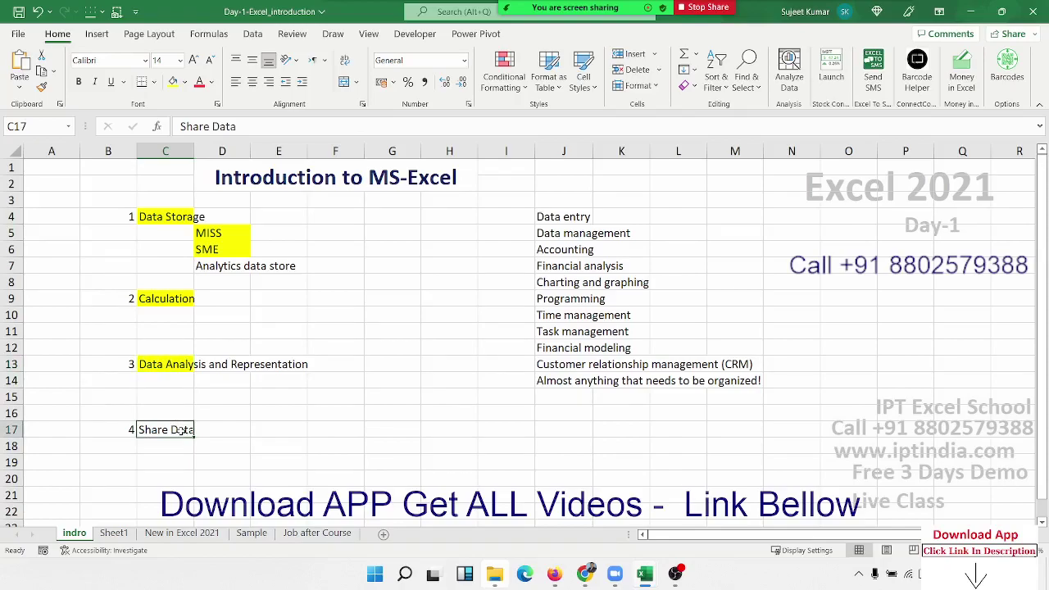
key("super+d")
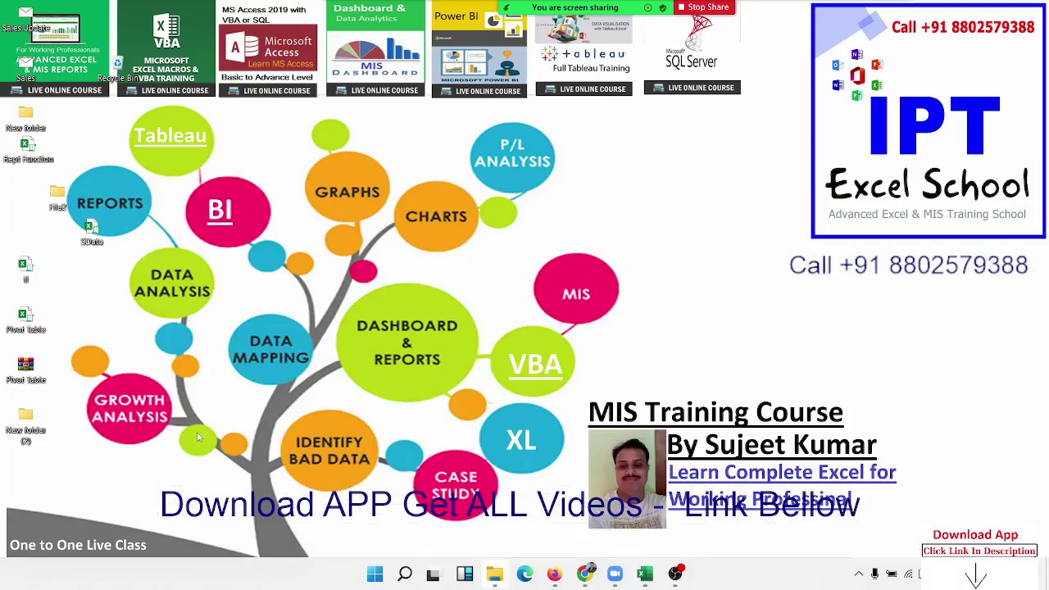
Step: Drag selection boxes over the Power BI and Tableau course images on the desktop
left_click_drag(568, 137, 429, 62)
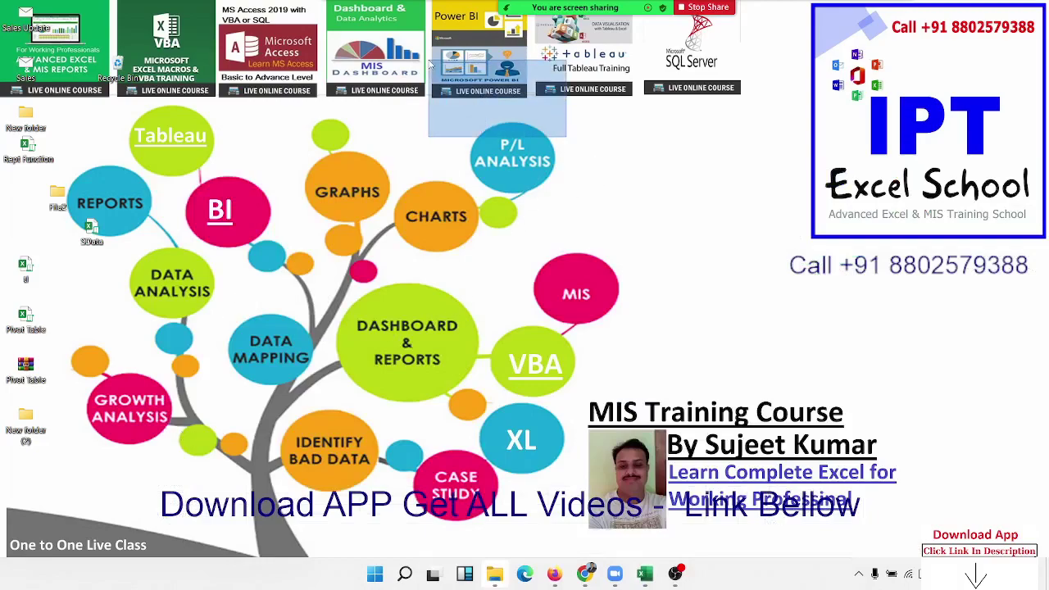
left_click_drag(622, 103, 434, 55)
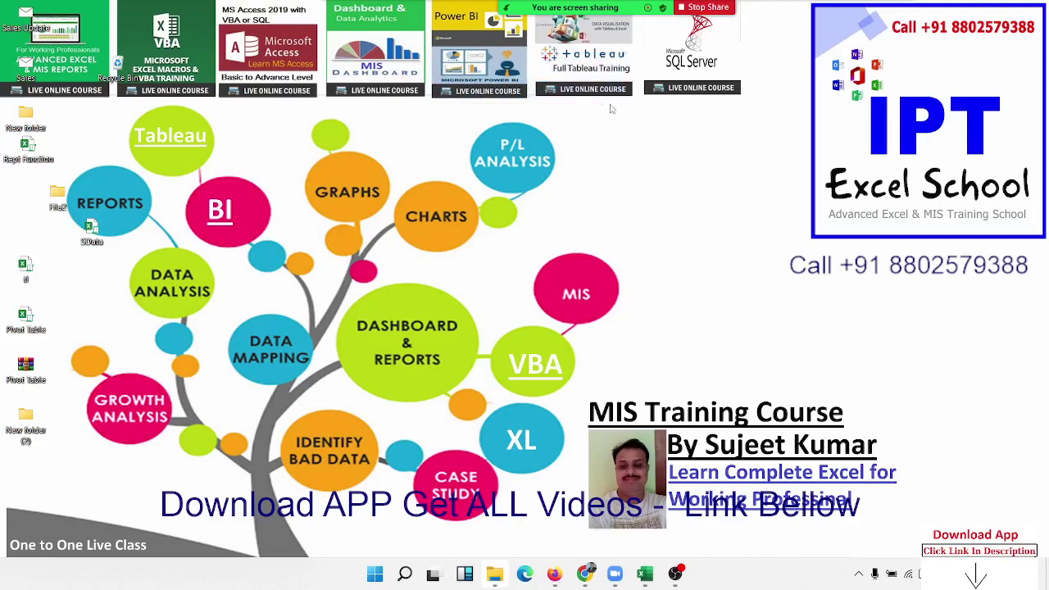
left_click_drag(638, 104, 431, 59)
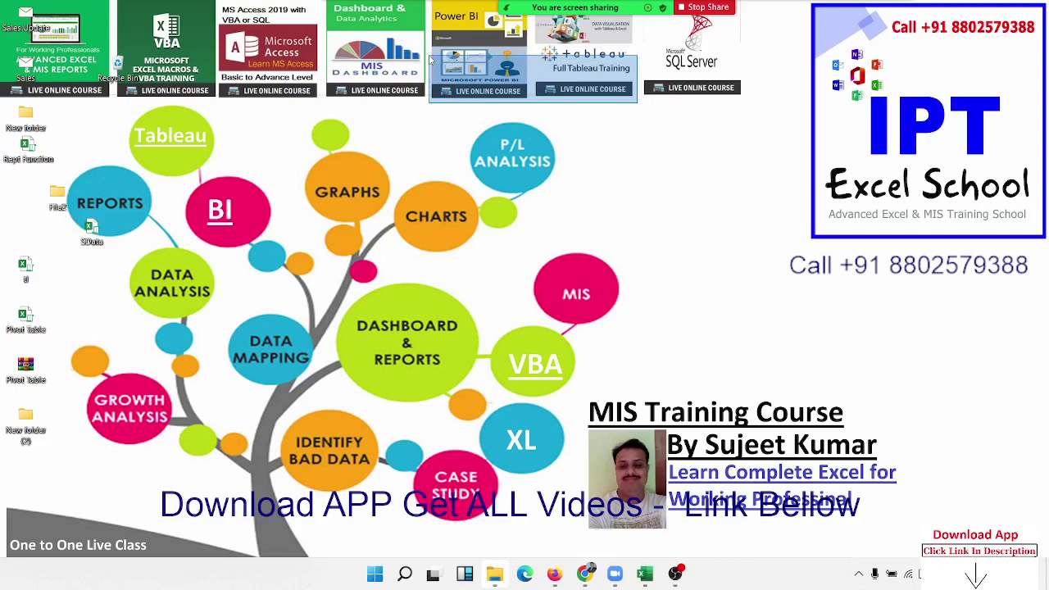
left_click_drag(431, 59, 431, 59)
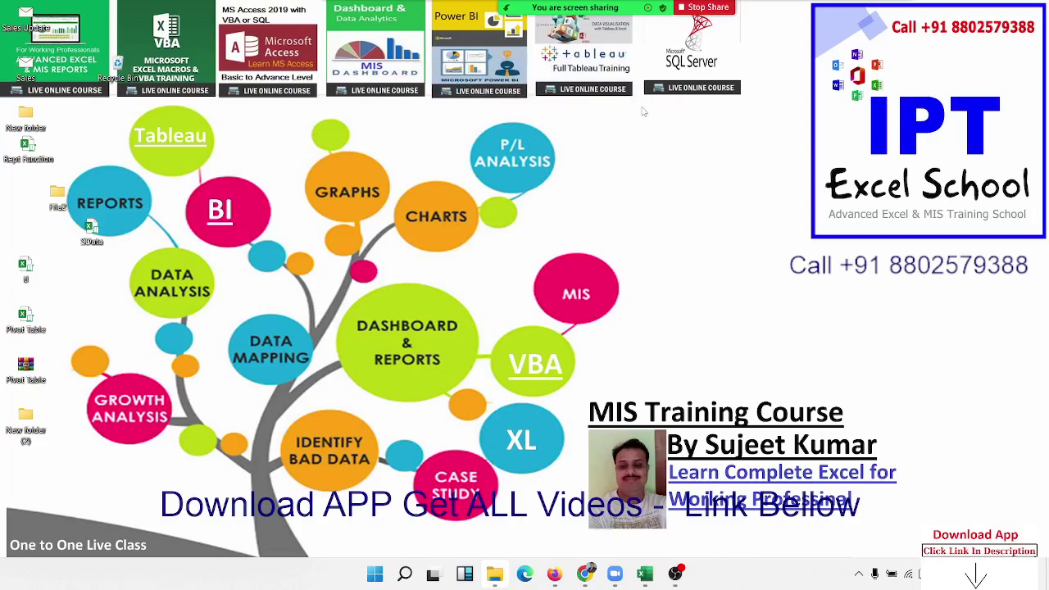
mouse_move(642, 106)
left_mouse_down()
mouse_move(419, 60)
mouse_move(429, 51)
left_mouse_up()
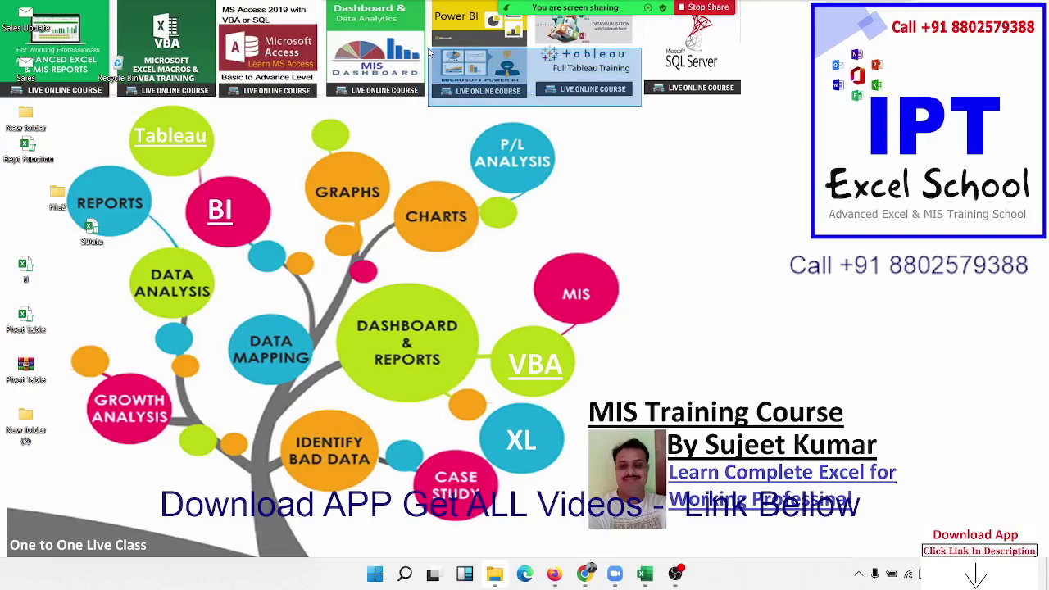
left_click_drag(428, 52, 430, 51)
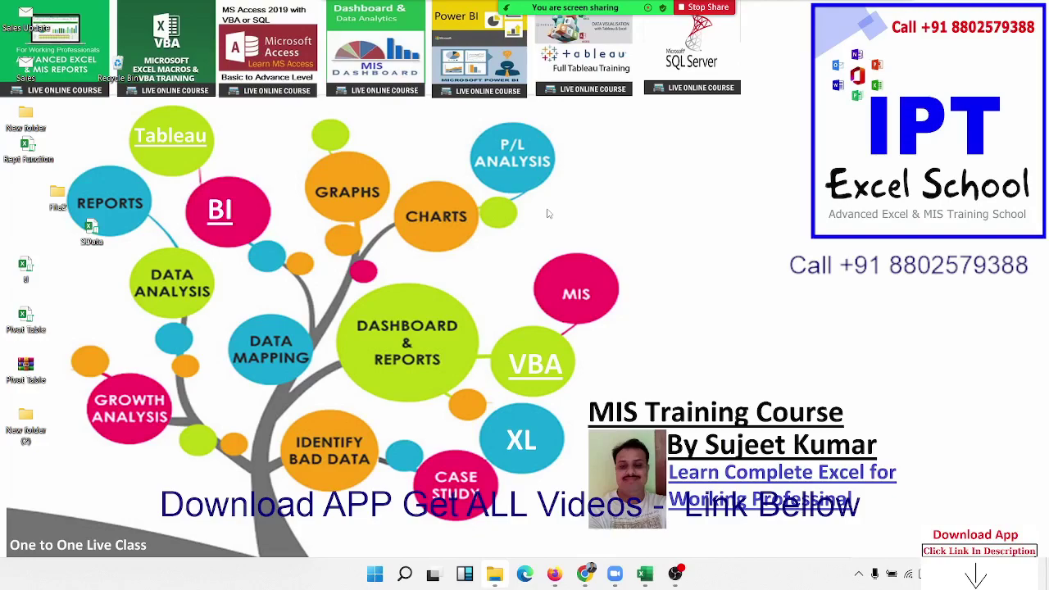
mouse_move(585, 574)
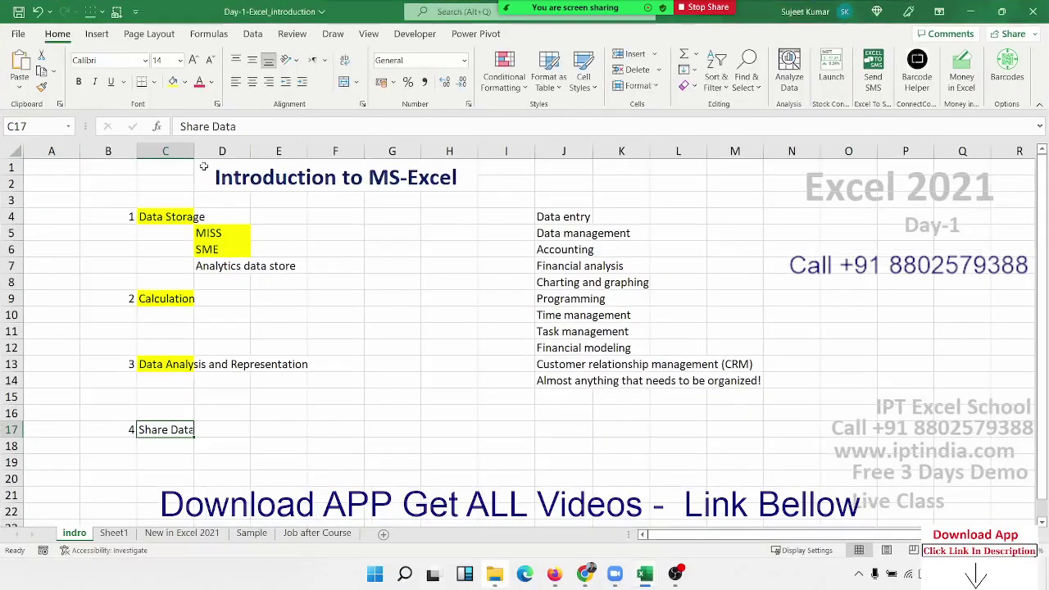
Step: Show Share Data's yellow fill, then step through the uses list from Data entry to Charting and graphing
left_click(238, 442)
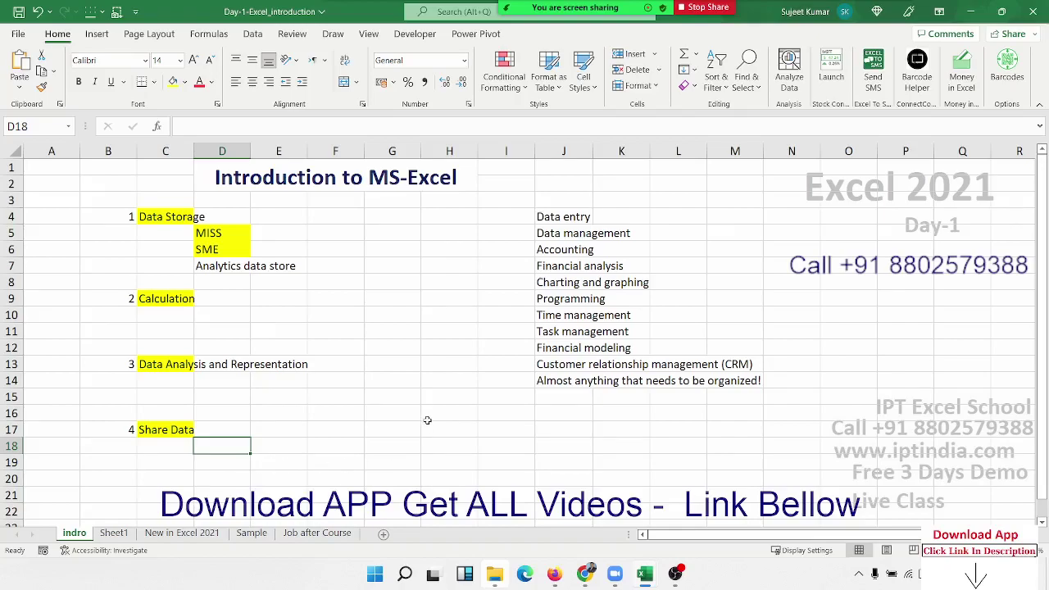
left_click(556, 216)
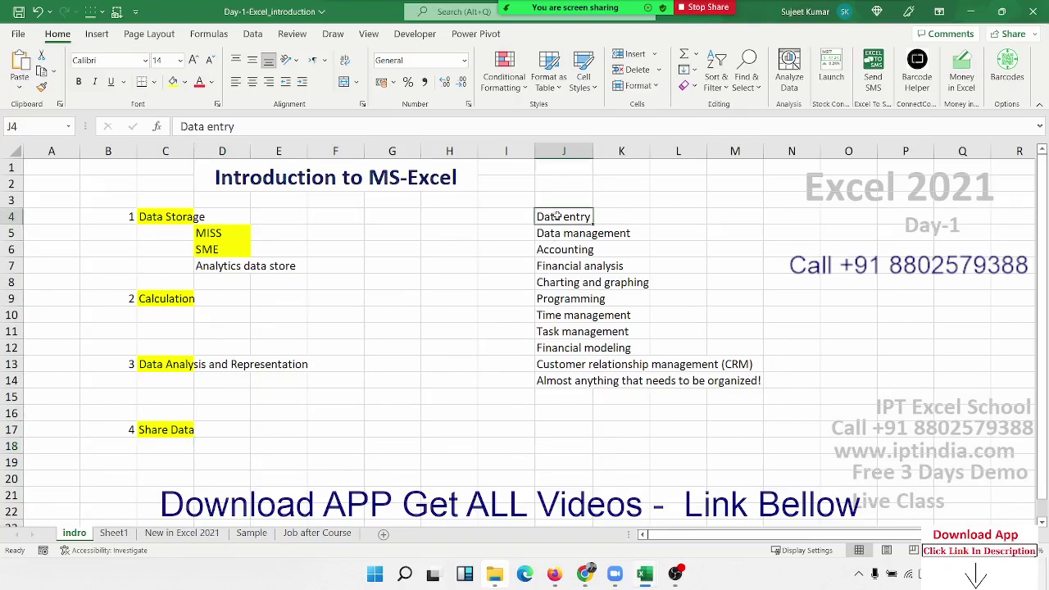
key("Down")
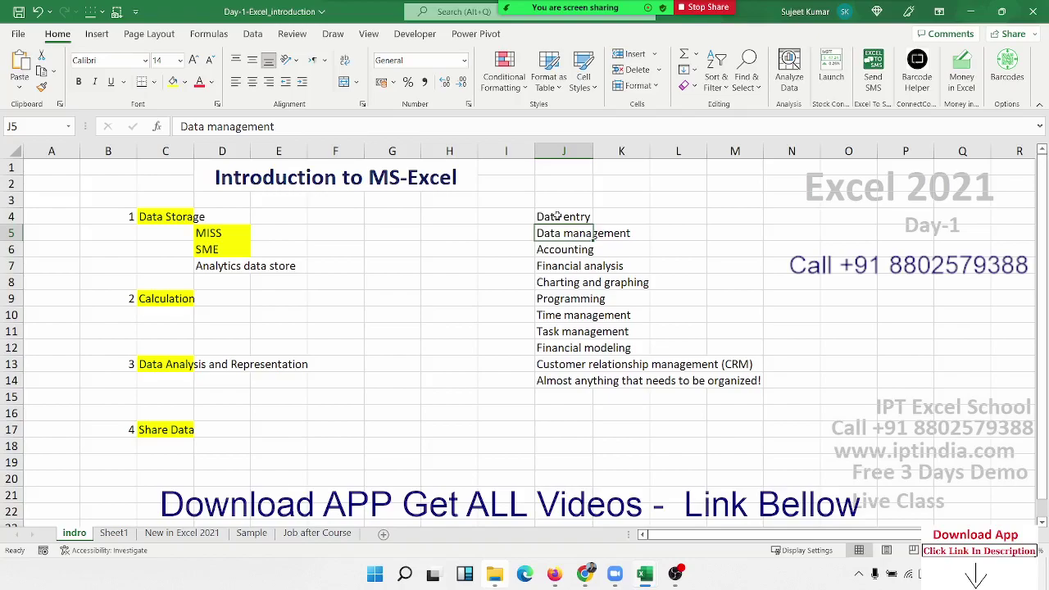
key("Down")
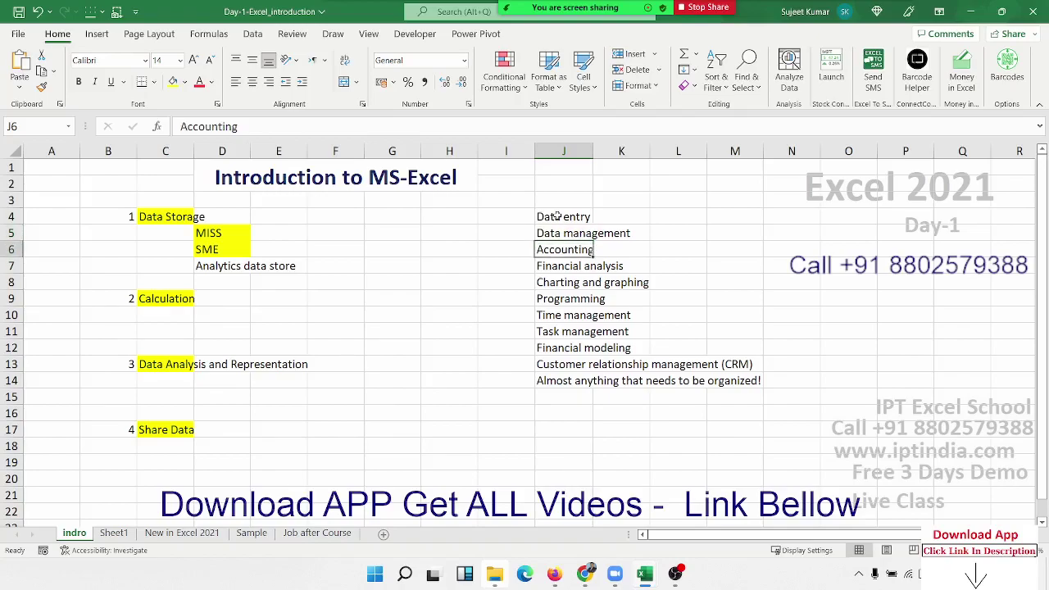
key("Down")
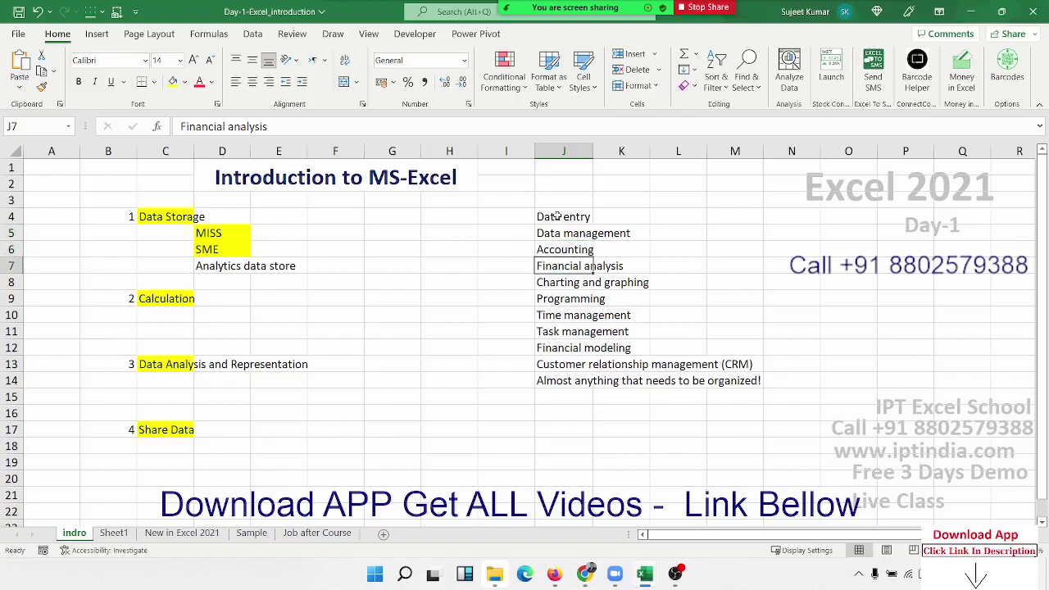
key("Down")
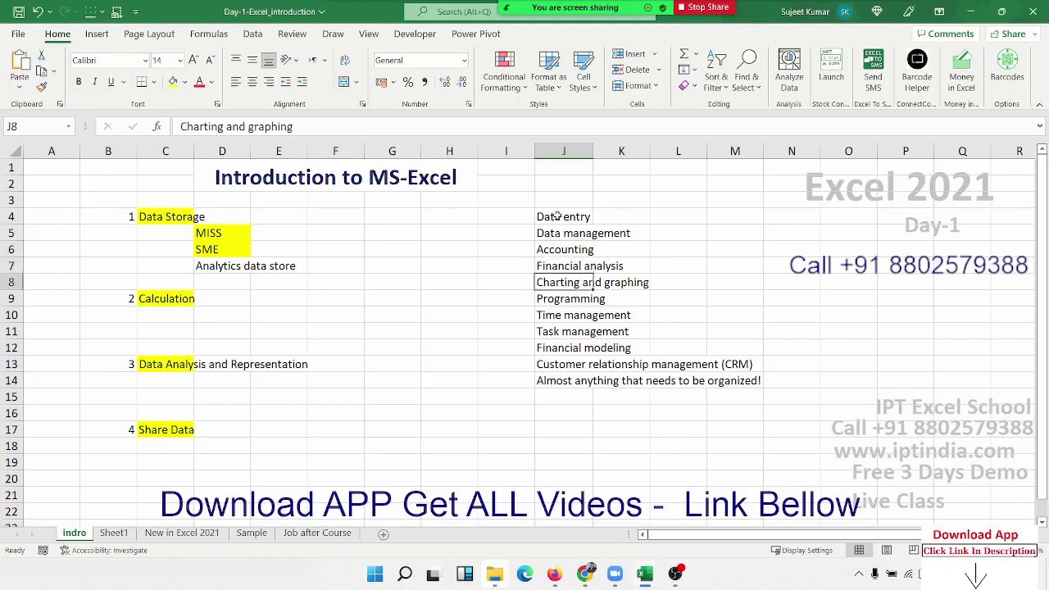
Step: Continue down the list from Programming to J14, then switch to the New in Excel 2021 sheet
key("Down")
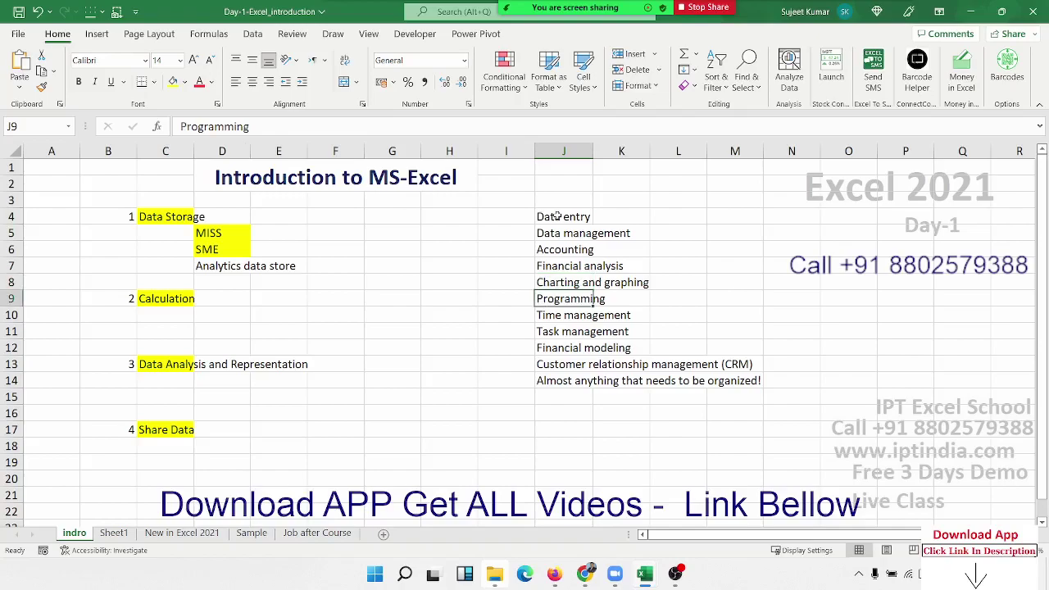
key("Down")
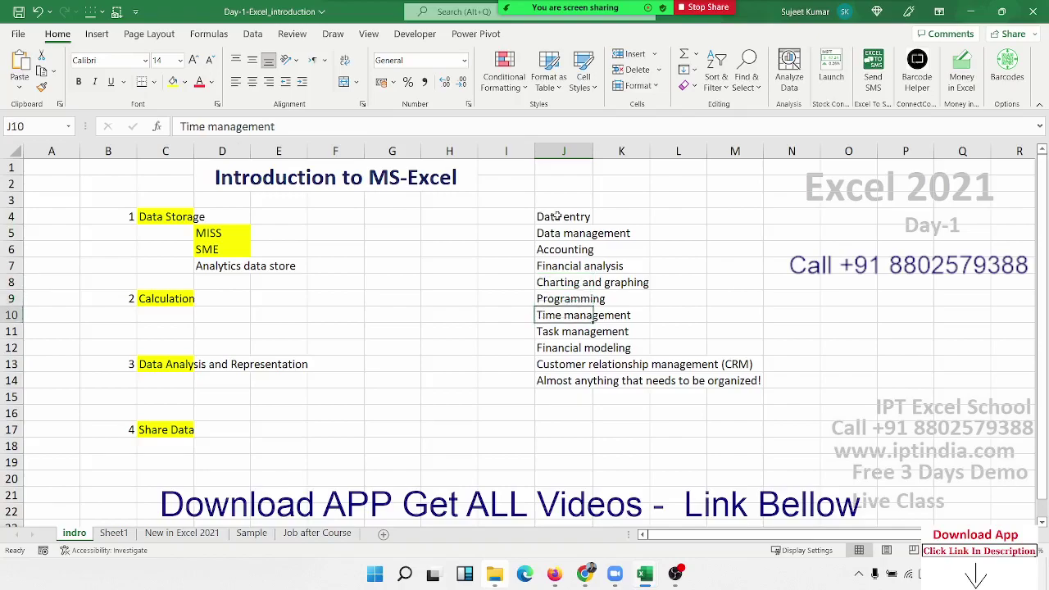
key("Down")
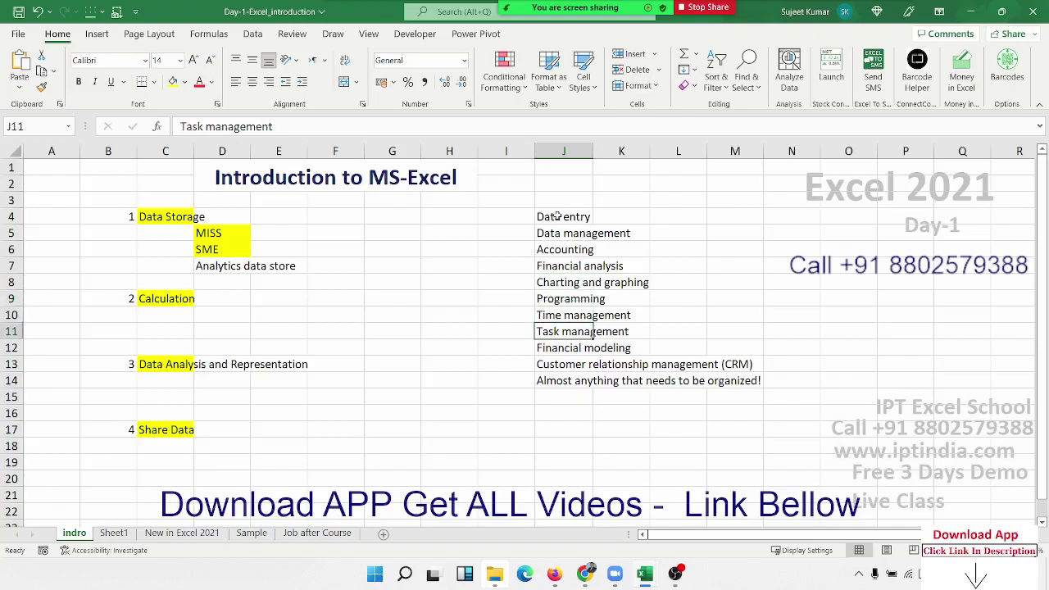
key("Down")
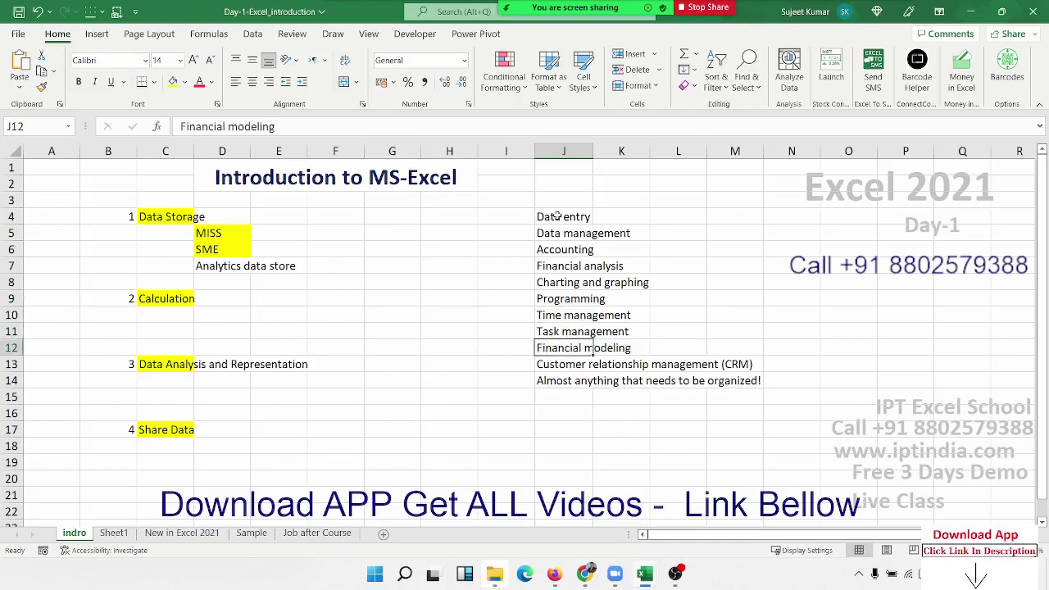
key("Down")
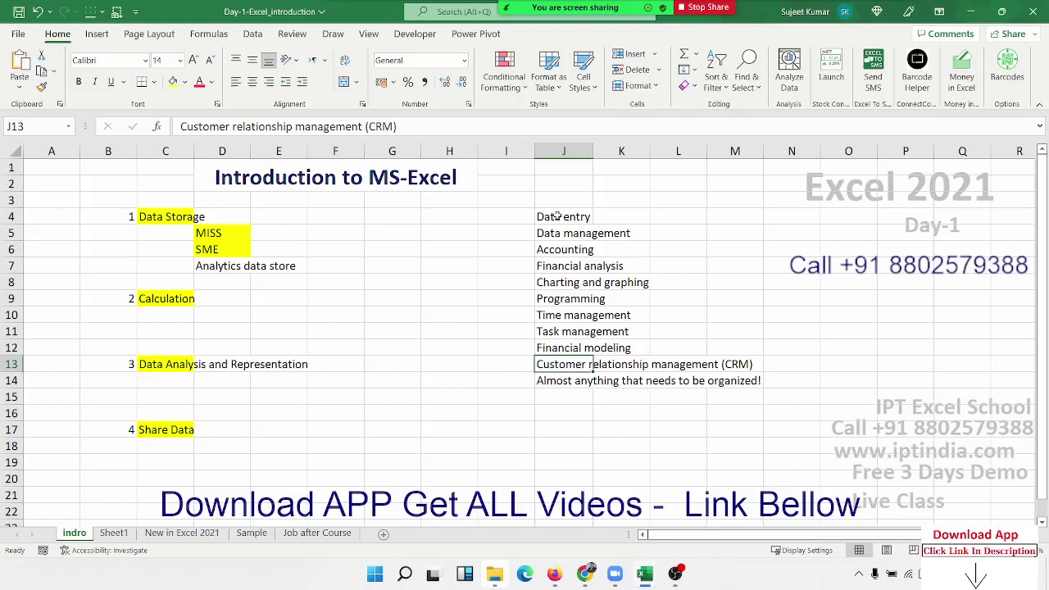
key("Down")
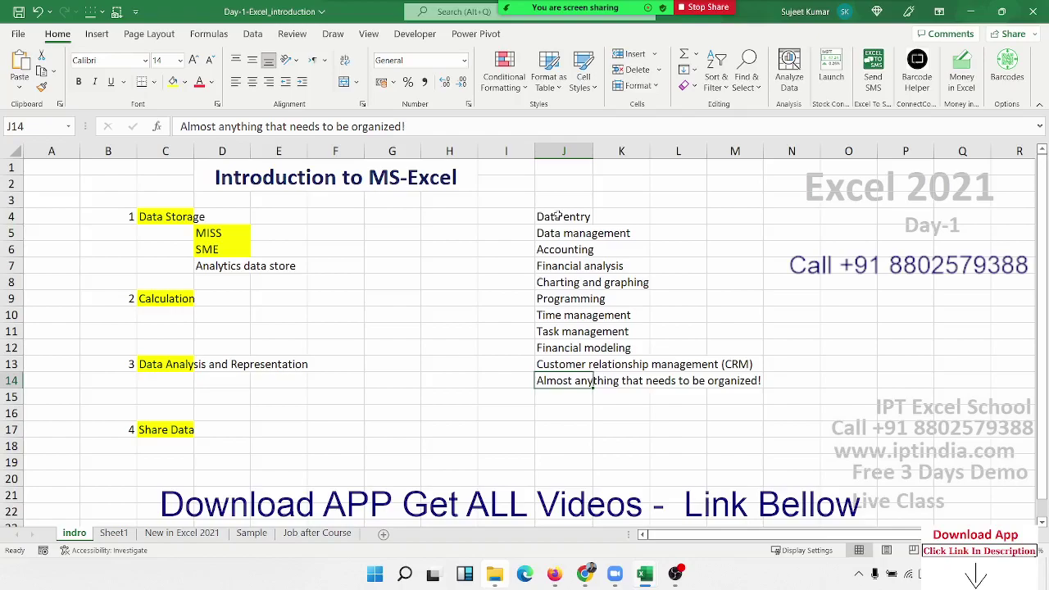
left_click(197, 535)
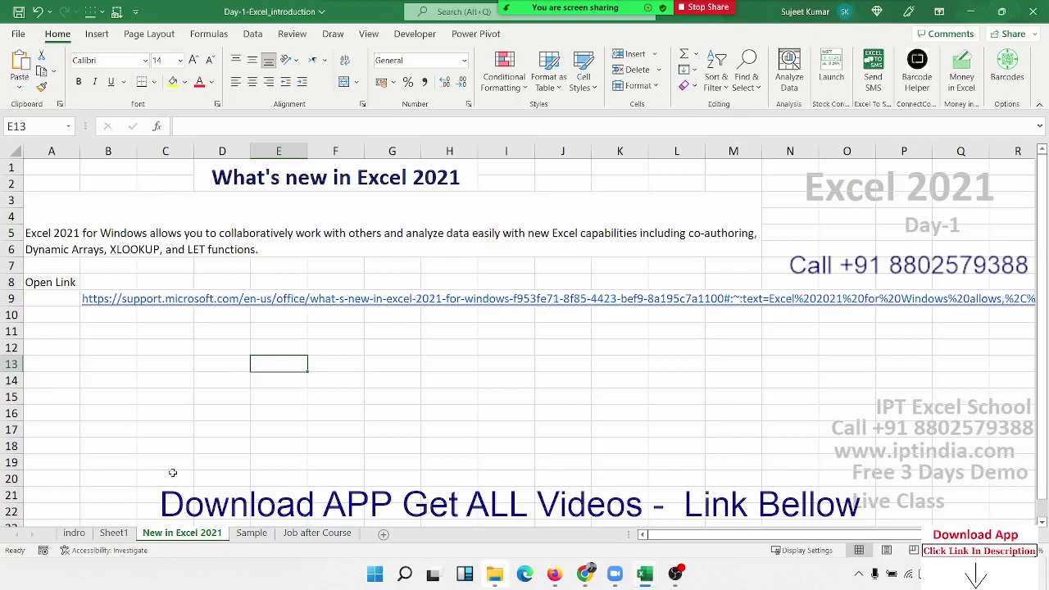
Step: Follow the support link in cell B9 to open What's new in Excel 2021 in Firefox
left_click(111, 304)
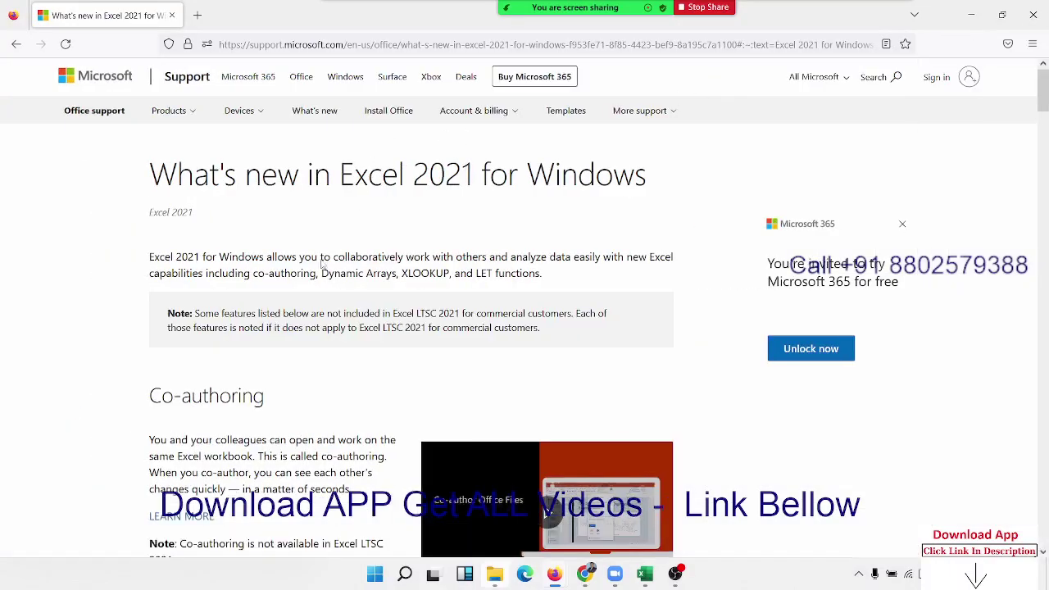
Step: Highlight the co-authoring, modern comments, Know who's in your workbook and Visual refresh headings
double_click(212, 396)
scroll(214, 397, "down", 3)
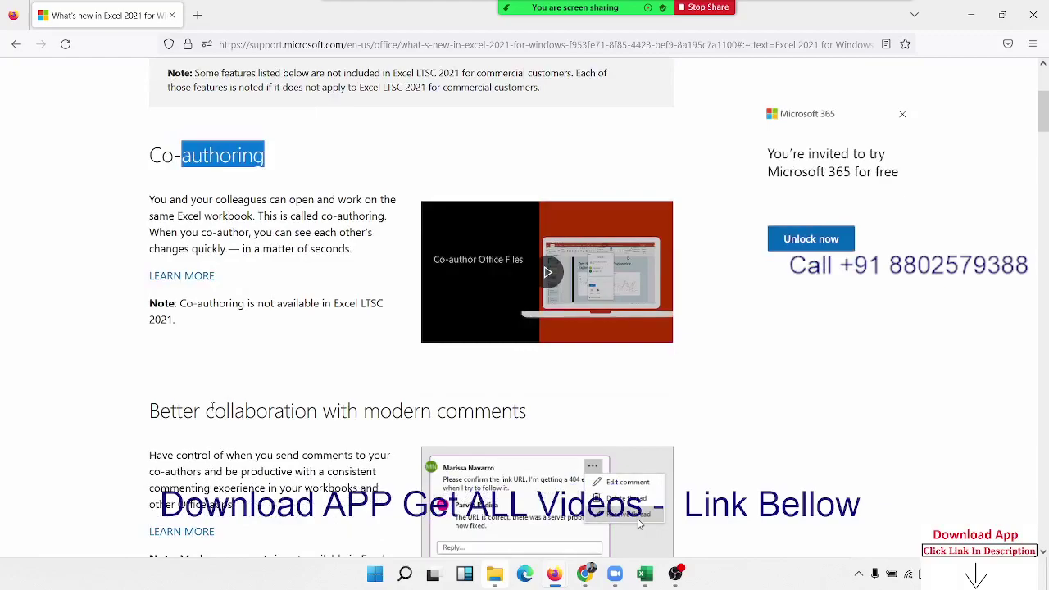
triple_click(214, 410)
scroll(215, 414, "down", 3)
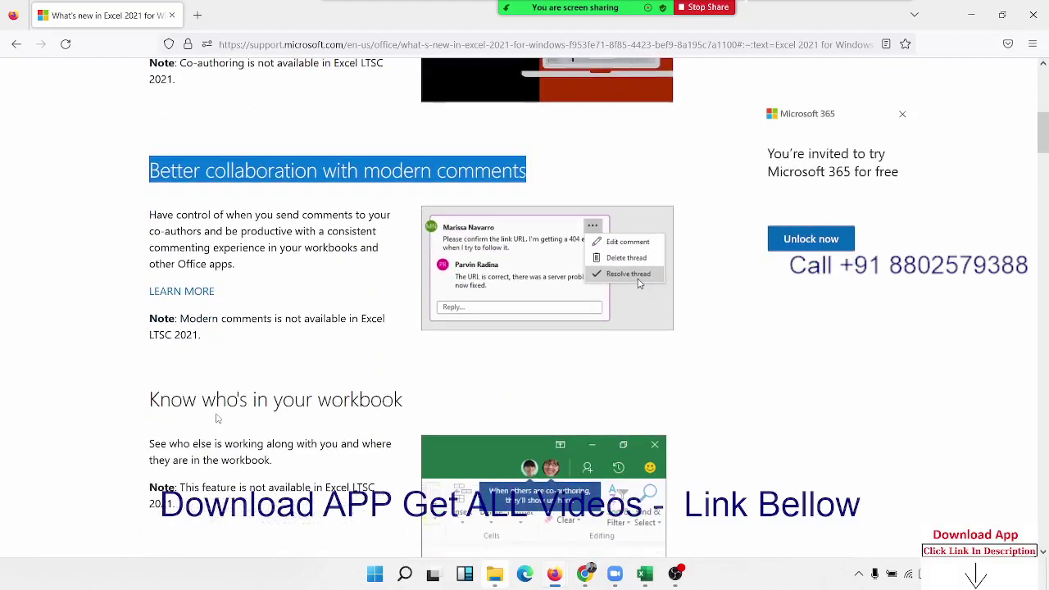
double_click(216, 400)
triple_click(212, 402)
scroll(211, 403, "down", 3)
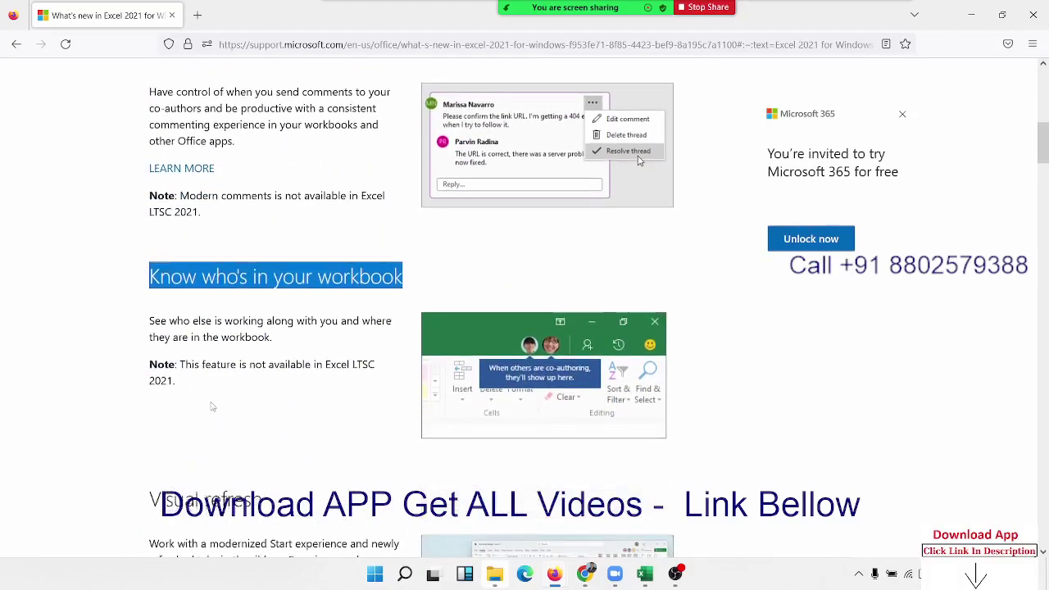
double_click(233, 382)
triple_click(233, 382)
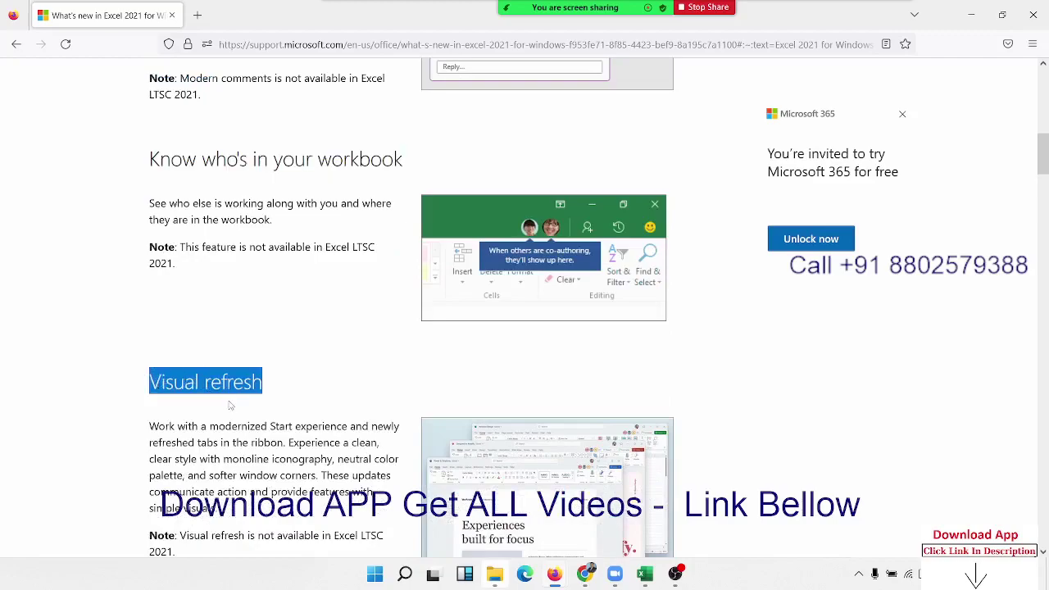
scroll(230, 405, "down", 2)
scroll(231, 406, "down", 1)
scroll(231, 407, "down", 2)
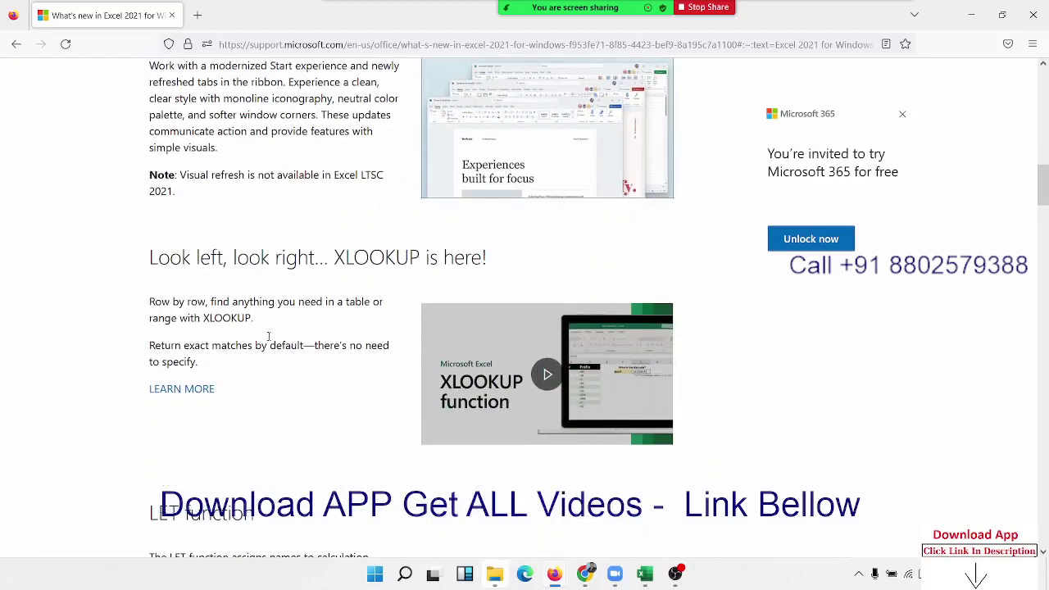
Step: Highlight the XLOOKUP, LET, Dynamic arrays and XMATCH headings while scrolling down
double_click(336, 258)
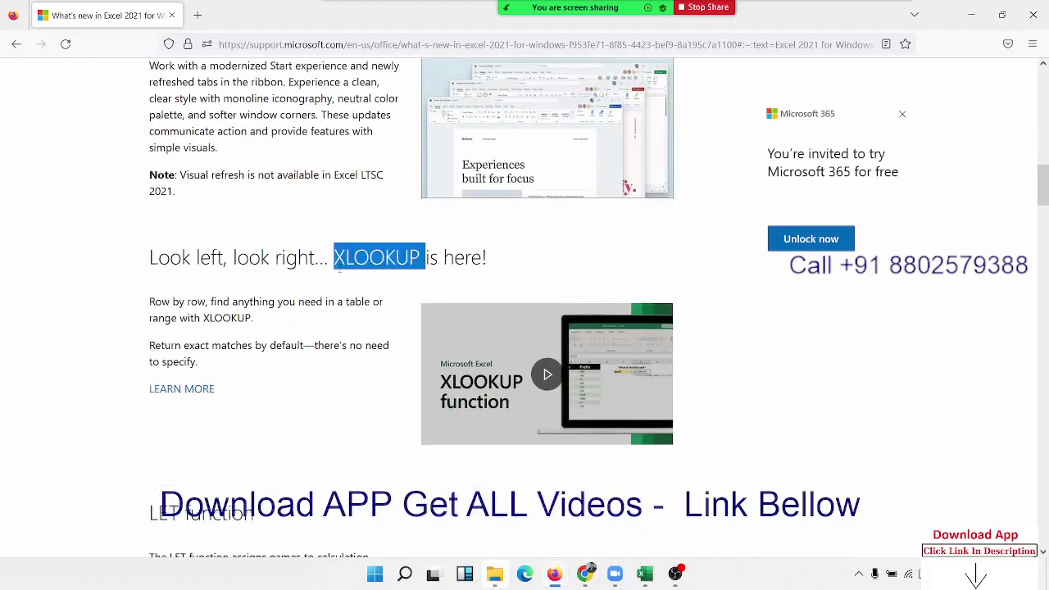
scroll(299, 385, "down", 3)
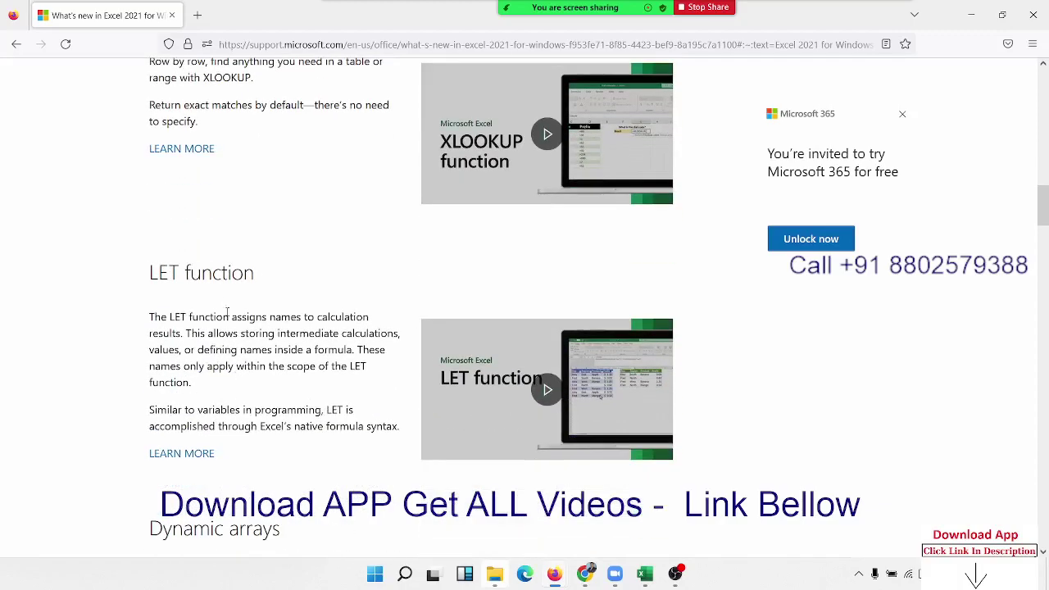
double_click(223, 272)
triple_click(223, 272)
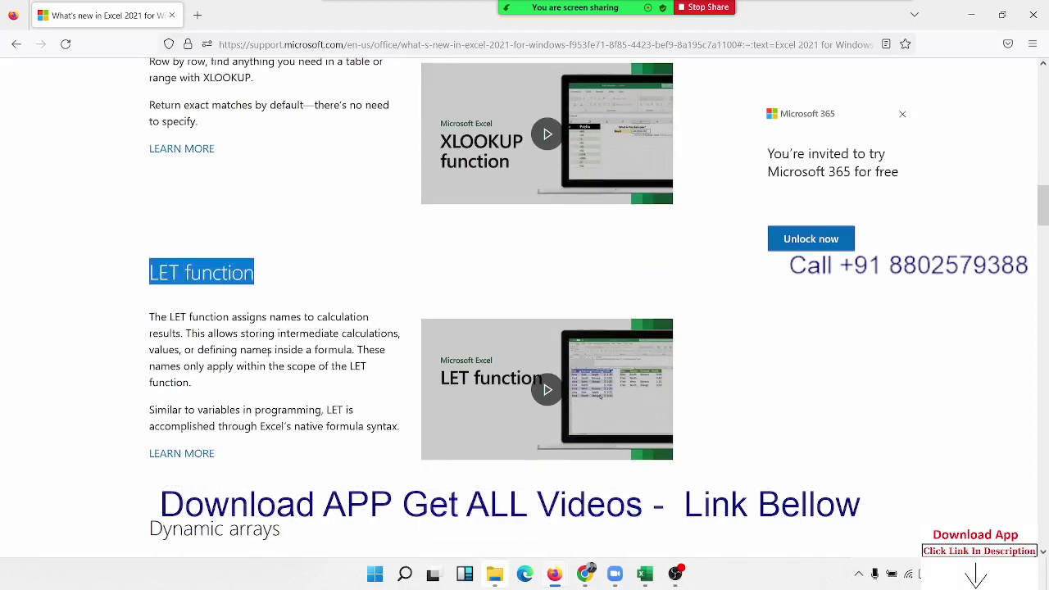
scroll(269, 353, "down", 3)
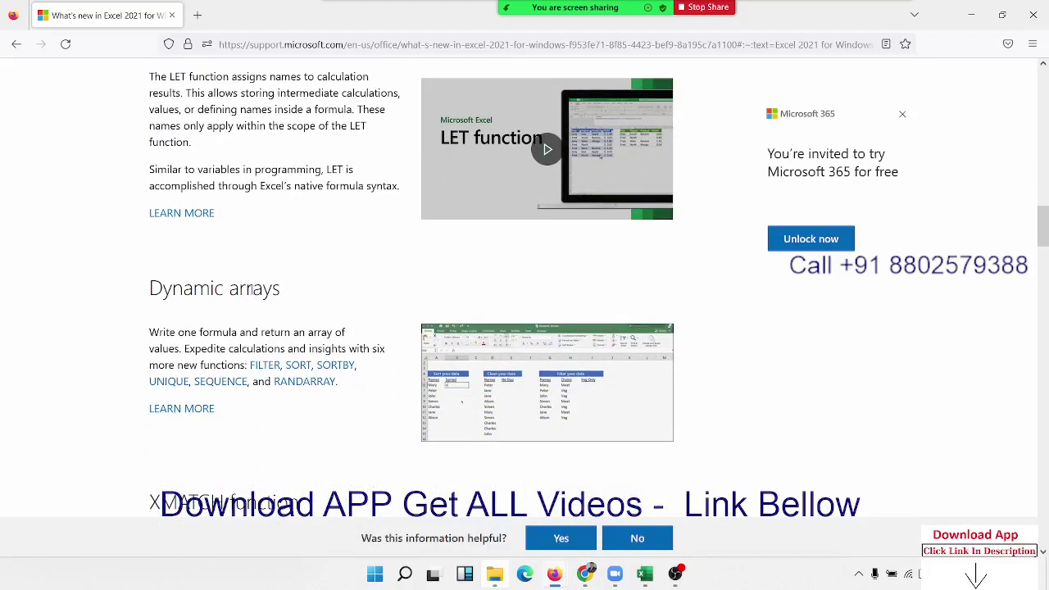
double_click(252, 289)
scroll(252, 289, "down", 3)
double_click(246, 267)
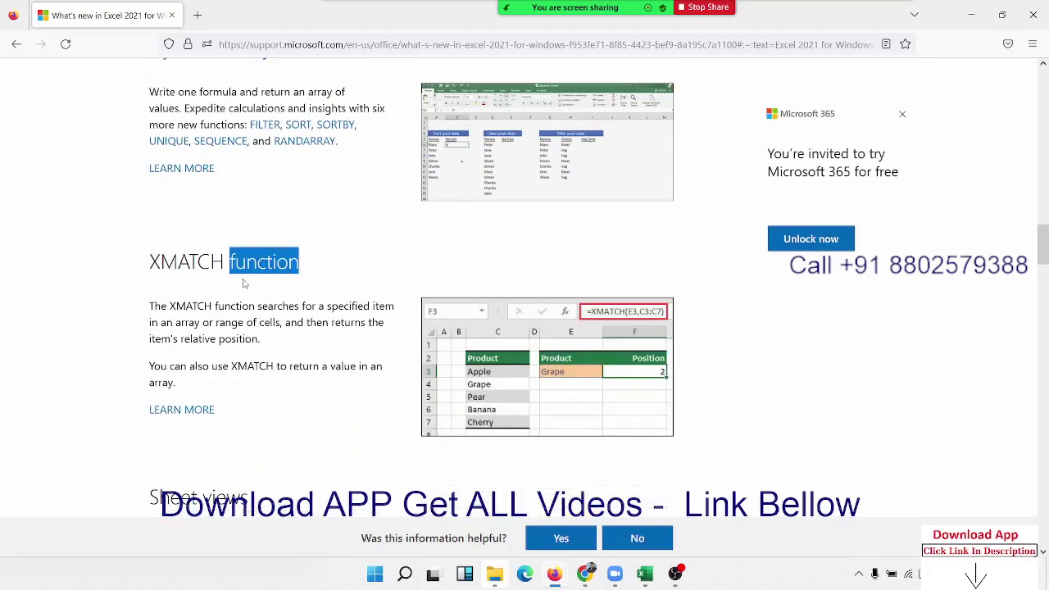
scroll(248, 349, "down", 5)
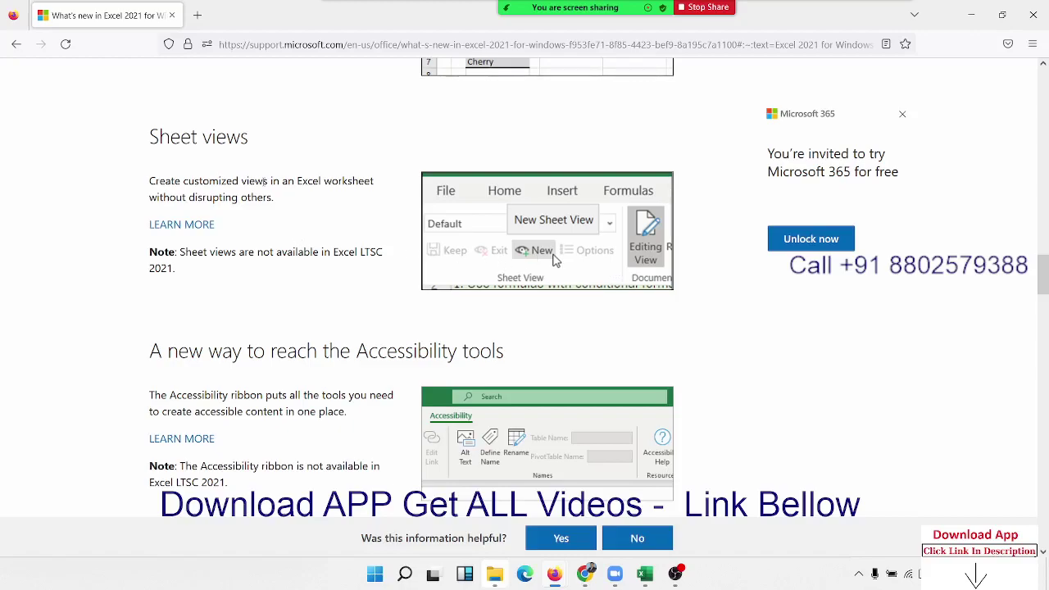
Step: Highlight Sheet views and Increase the reach of your content, then scroll on to Performance improvements
double_click(233, 133)
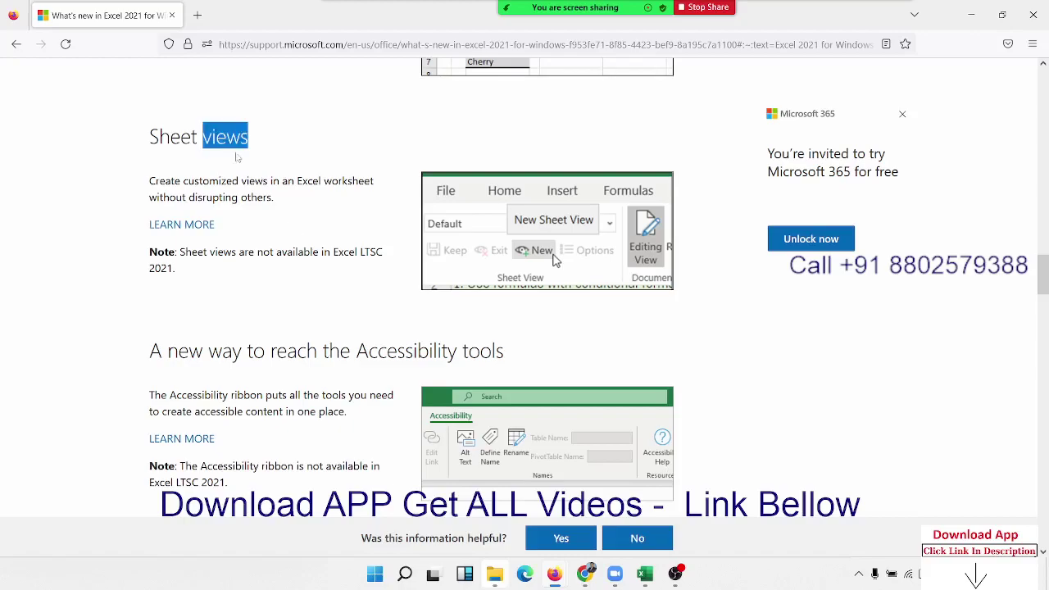
scroll(341, 356, "down", 3)
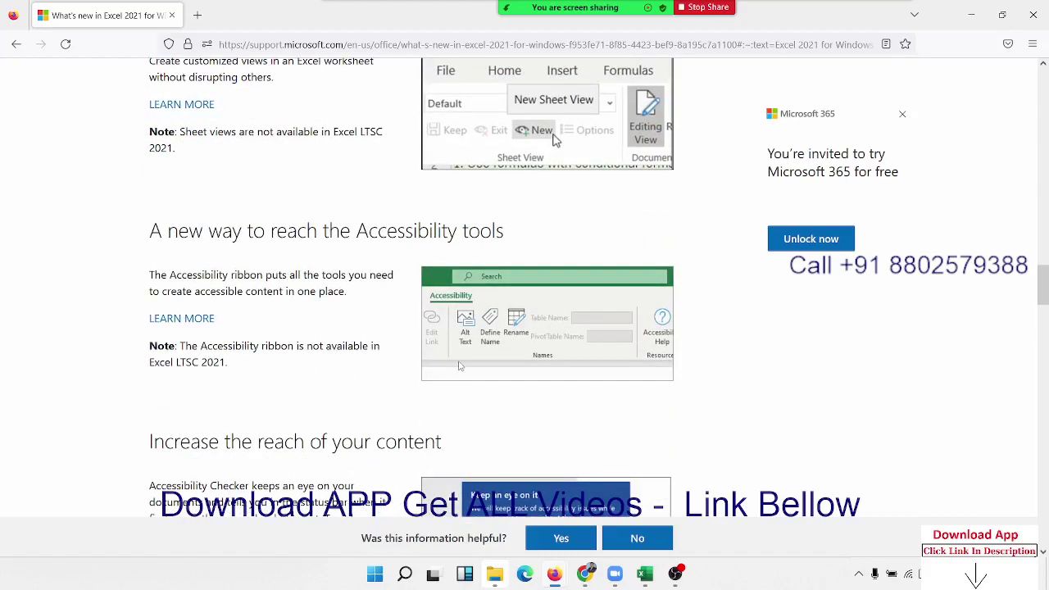
scroll(319, 428, "down", 3)
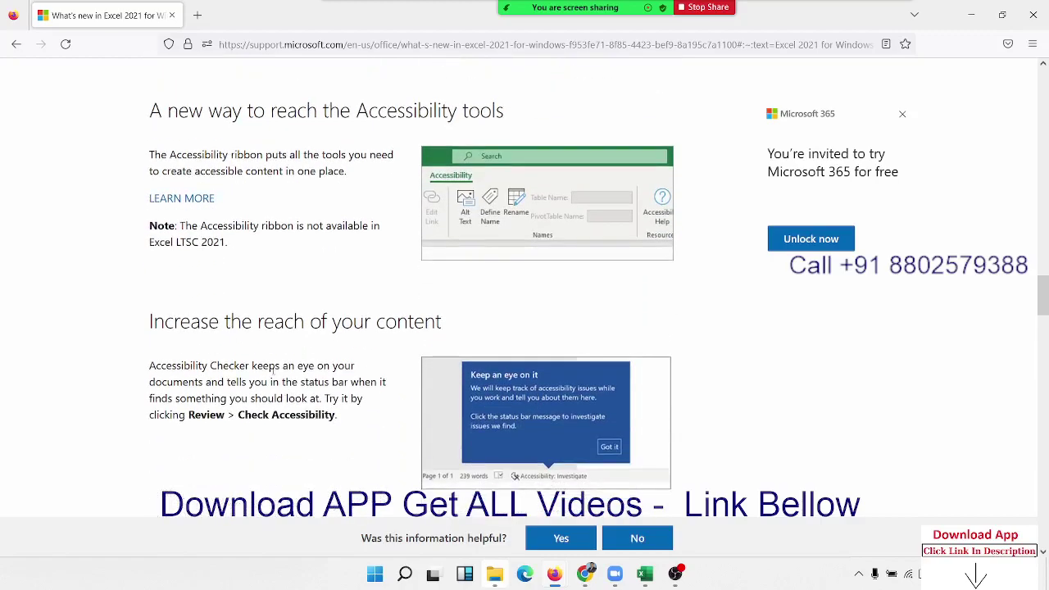
triple_click(254, 326)
scroll(267, 380, "down", 3)
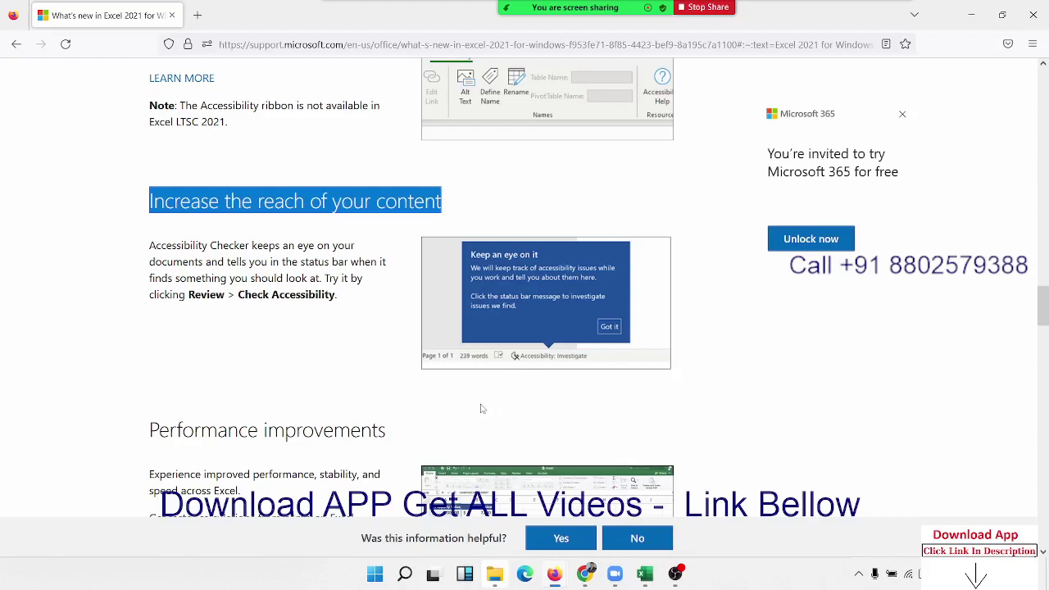
scroll(393, 382, "down", 3)
Step: Scroll past Performance improvements and highlight the Microsoft Search heading
scroll(393, 382, "down", 3)
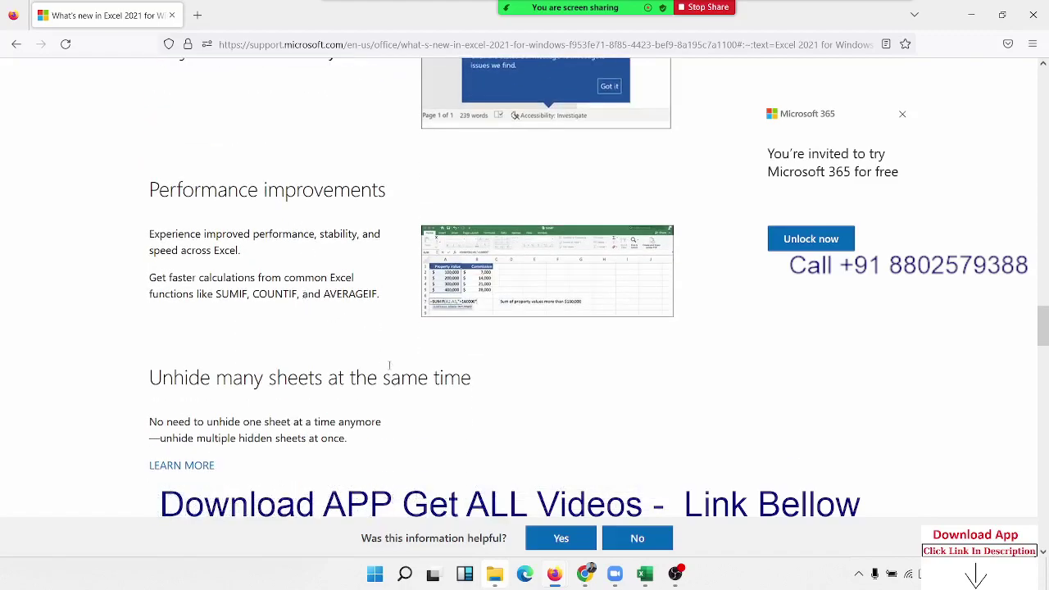
scroll(390, 385, "down", 3)
scroll(390, 389, "down", 3)
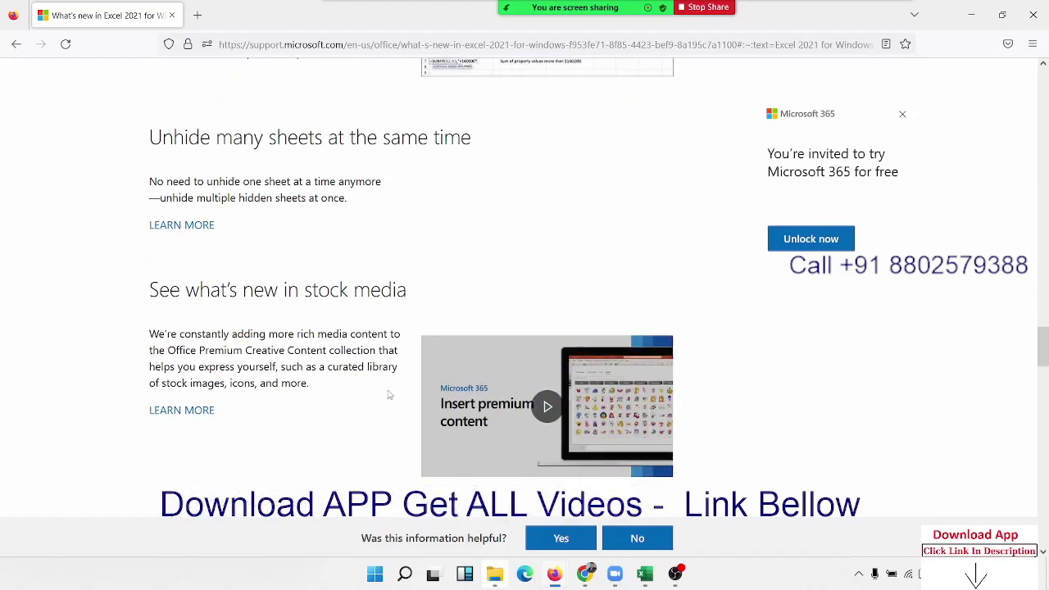
scroll(391, 395, "down", 3)
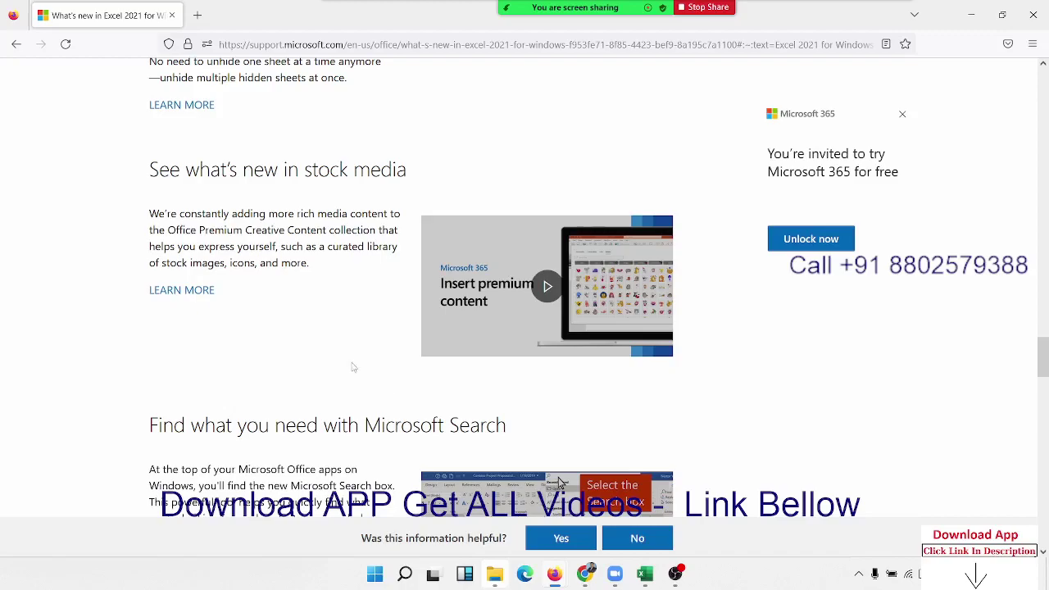
scroll(278, 354, "down", 3)
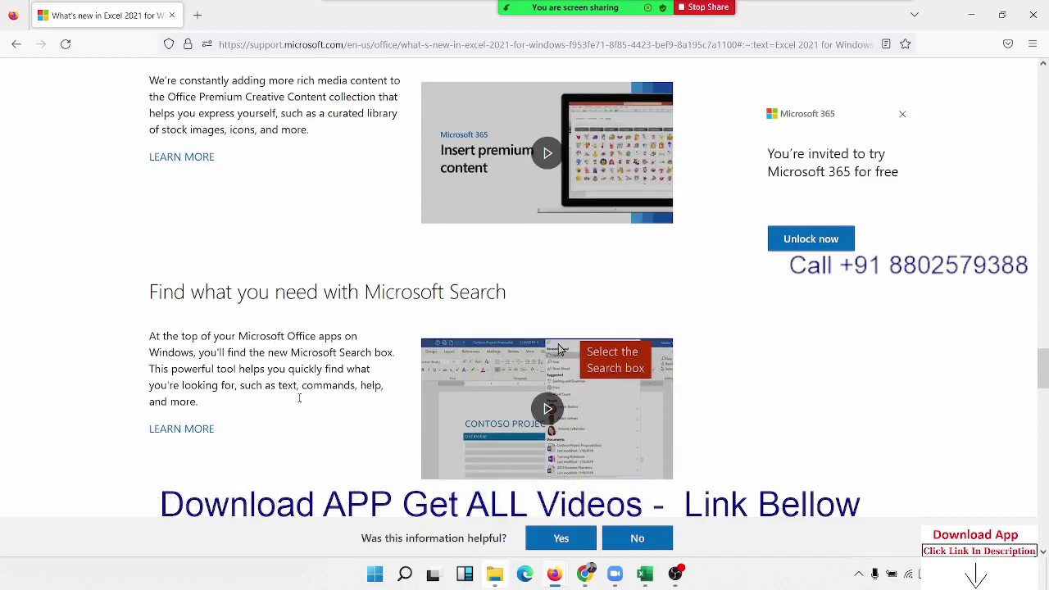
scroll(299, 397, "down", 3)
scroll(303, 398, "down", 3)
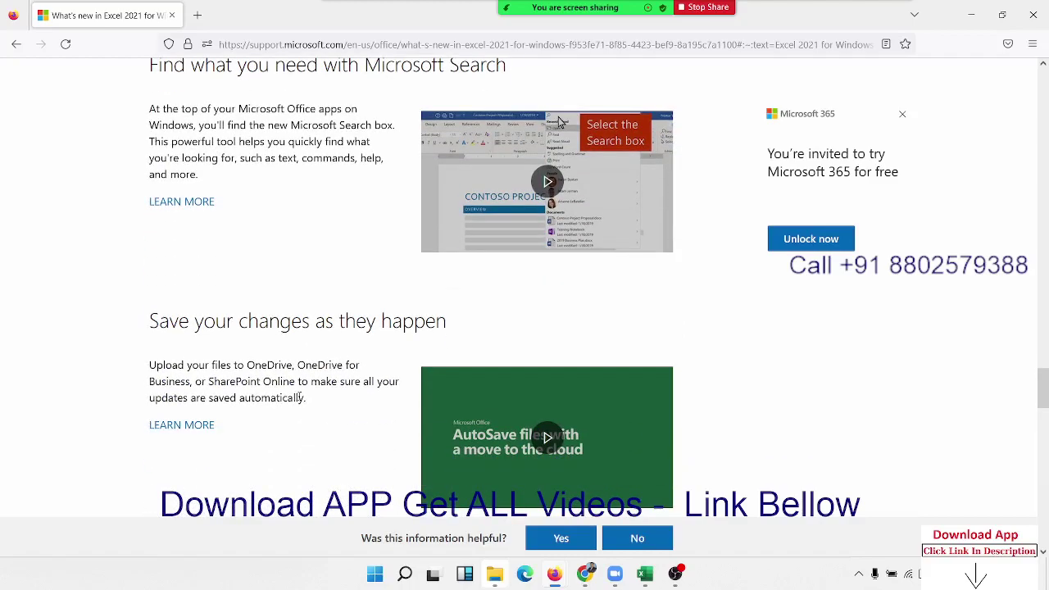
scroll(283, 283, "up", 3)
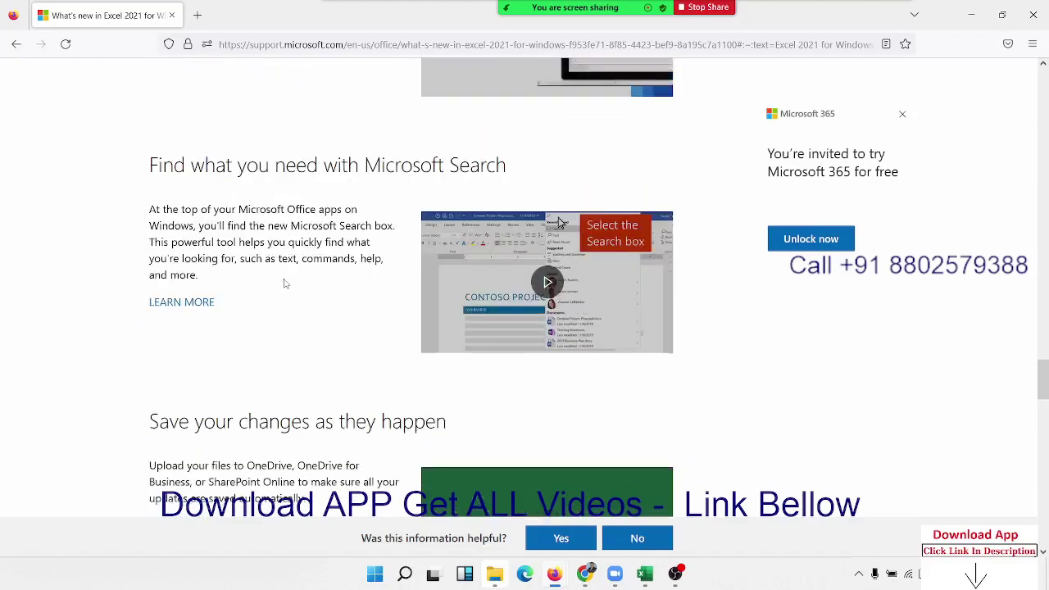
left_click_drag(507, 185, 365, 186)
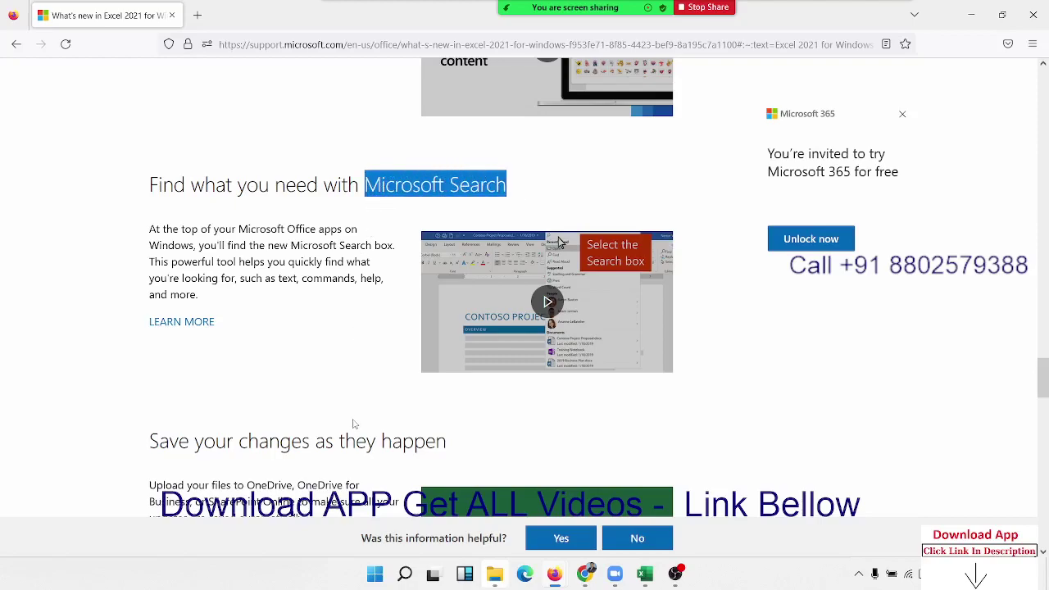
Step: Scroll on through the ODF 1.3 support section to the Updated Draw tab section
scroll(354, 422, "down", 1)
scroll(354, 422, "down", 1)
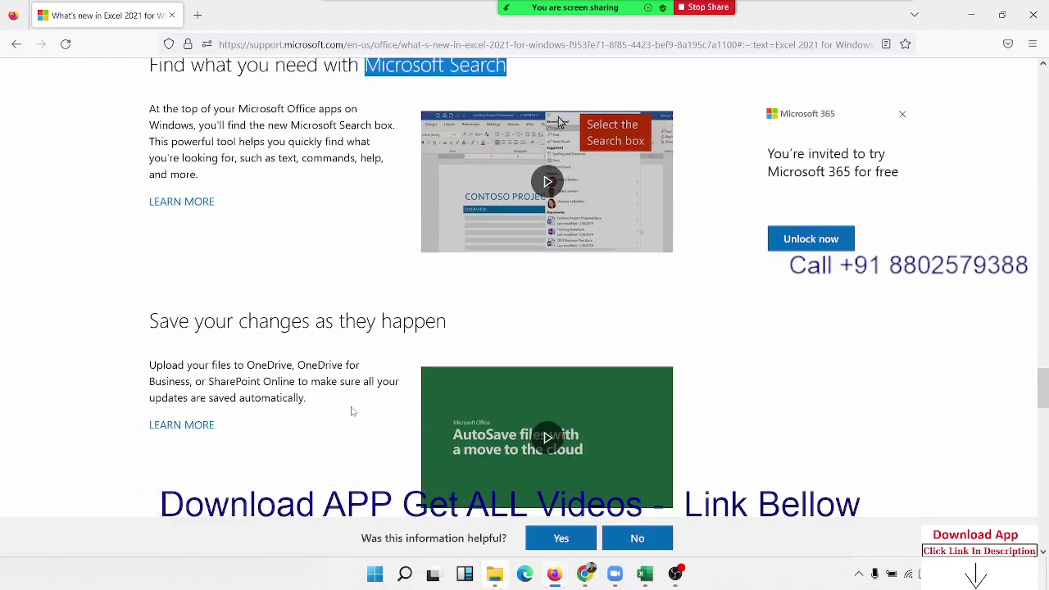
scroll(345, 451, "down", 2)
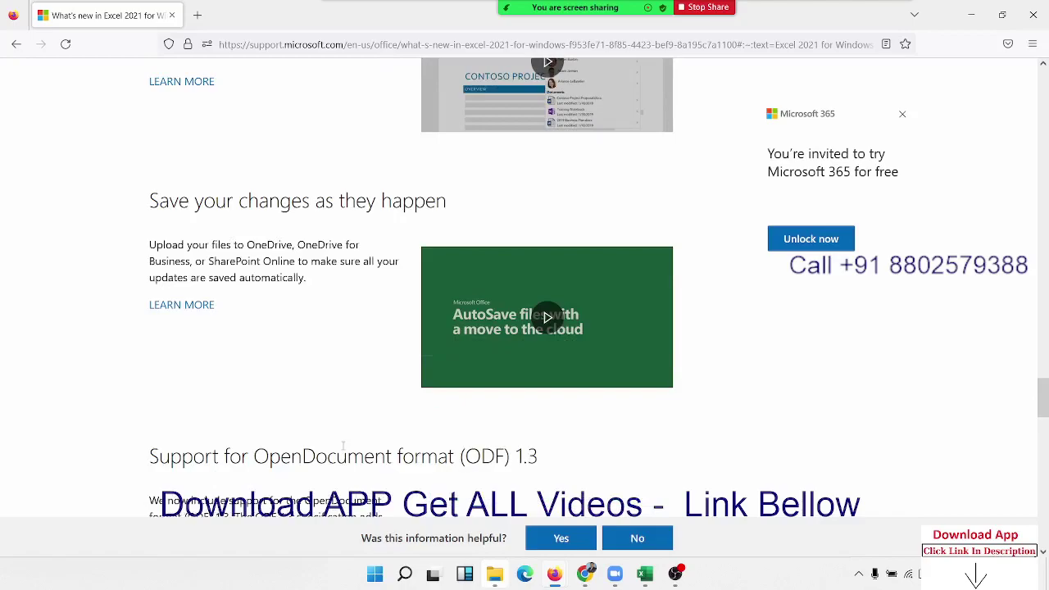
scroll(344, 447, "down", 1)
scroll(343, 447, "down", 1)
scroll(343, 447, "down", 1)
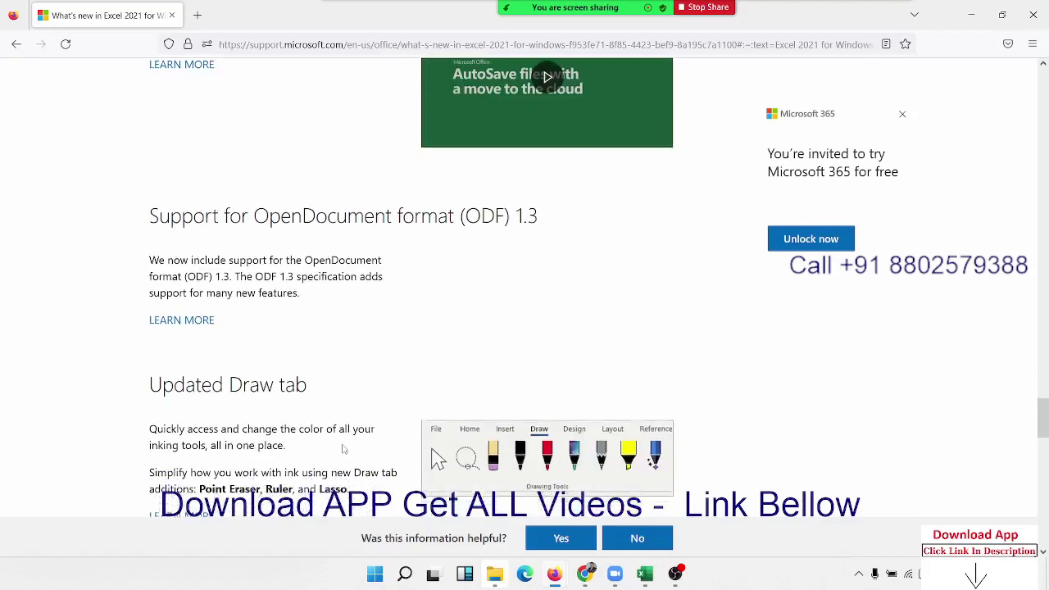
scroll(344, 450, "up", 2)
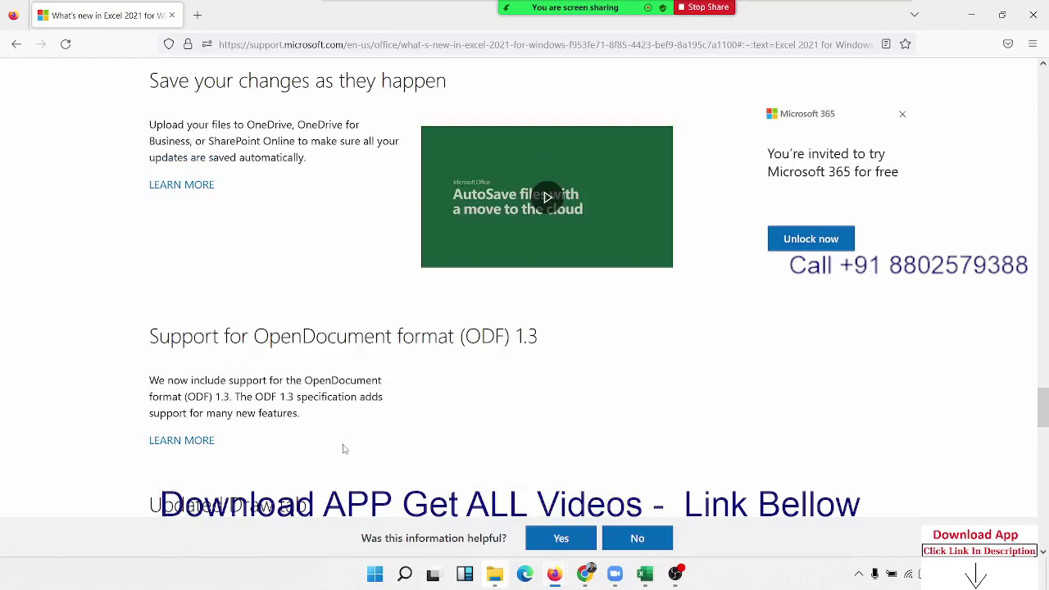
scroll(344, 449, "down", 2)
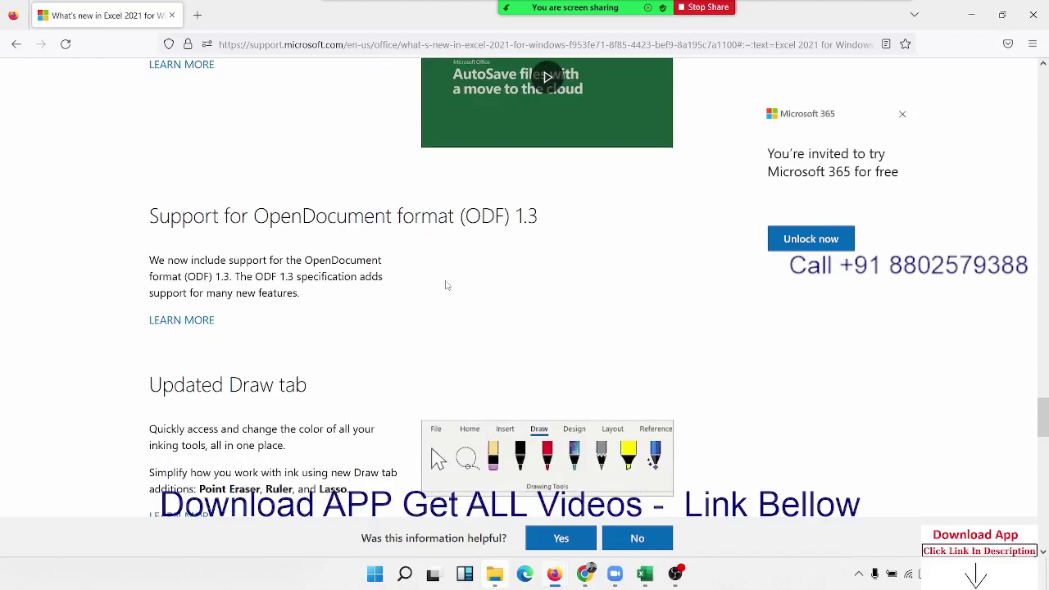
scroll(455, 336, "down", 3)
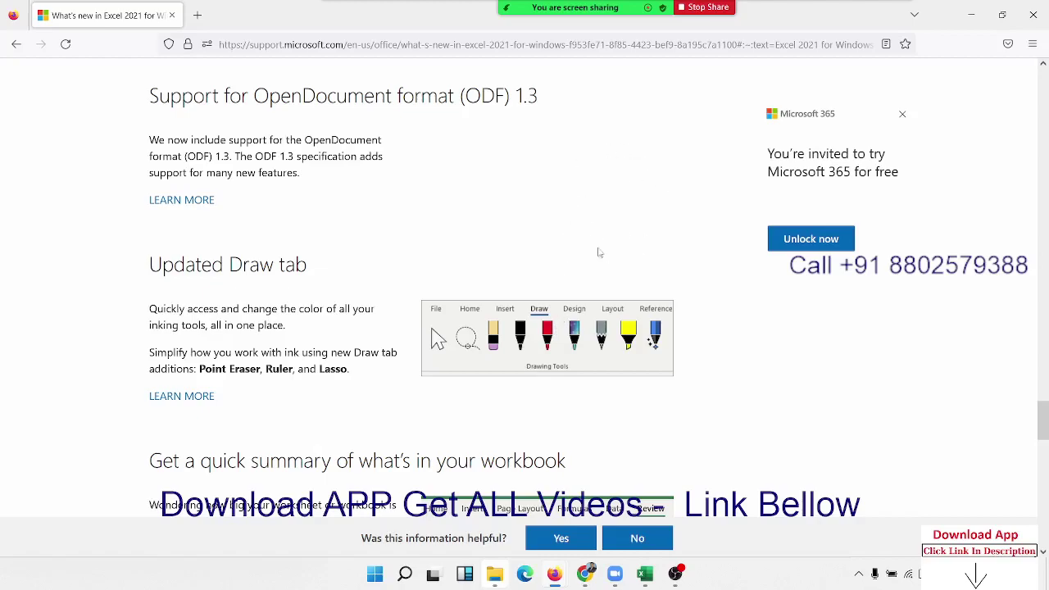
mouse_move(791, 14)
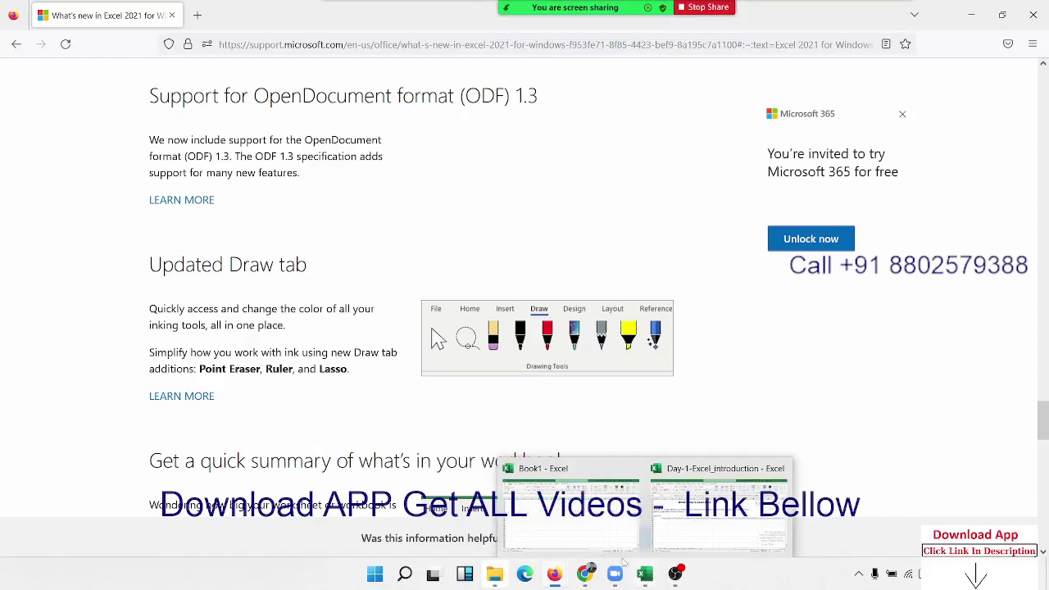
Step: Switch to the blank Book1 workbook and display the Draw tab's pens and tools
key("alt+Tab")
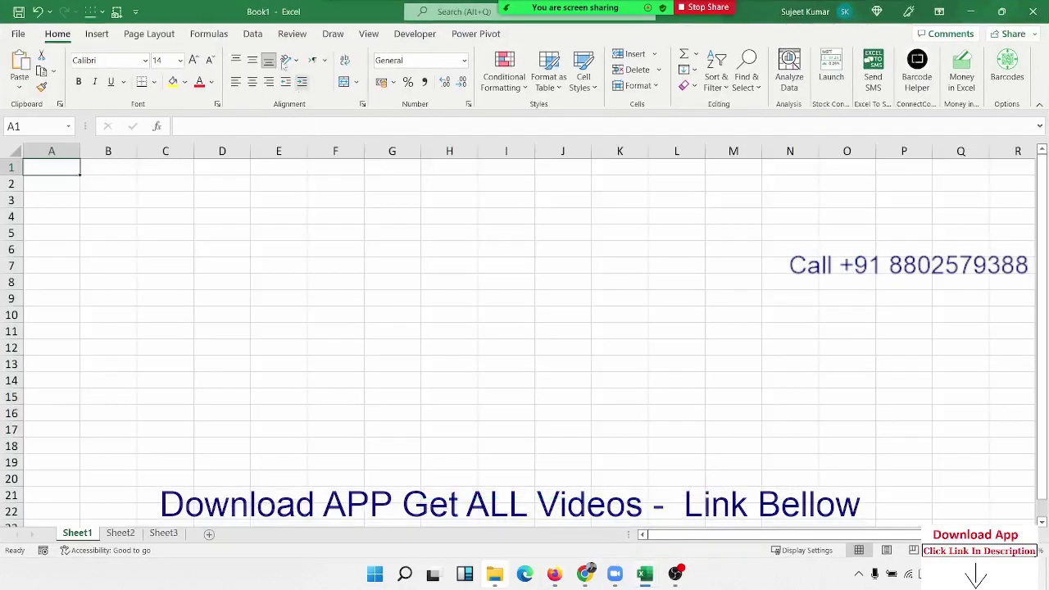
left_click(333, 34)
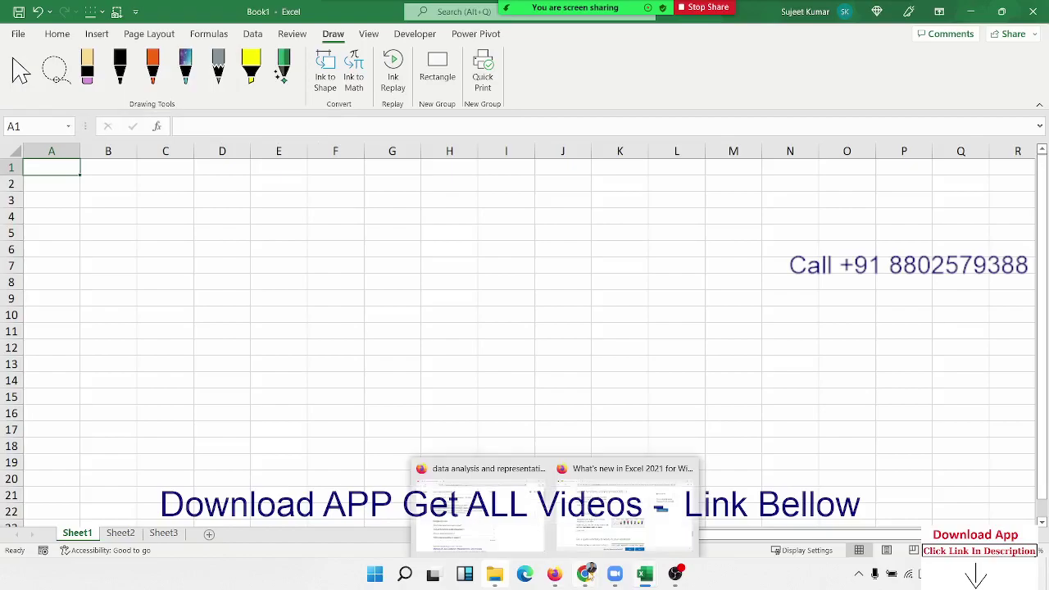
mouse_move(584, 574)
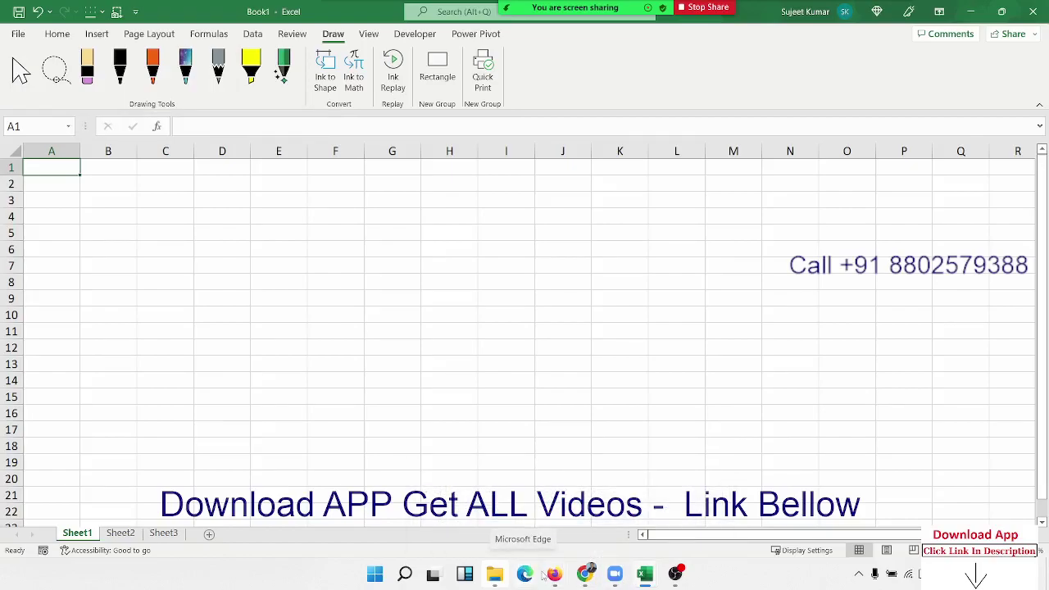
Step: Return to the Excel 2021 support page and scroll down past the Updated Draw tab section
mouse_move(547, 575)
left_click(605, 533)
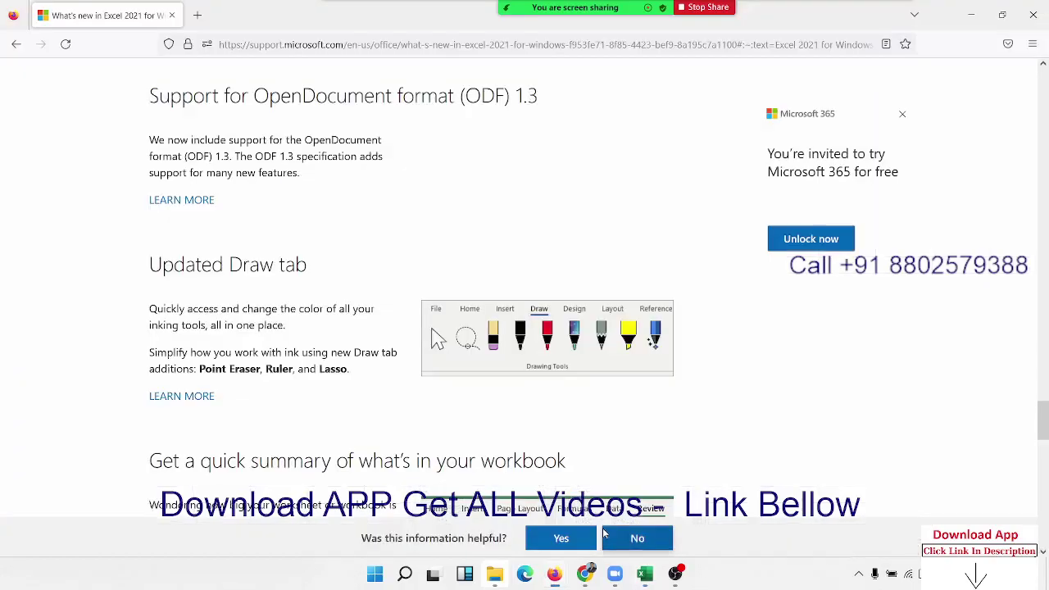
scroll(355, 423, "down", 3)
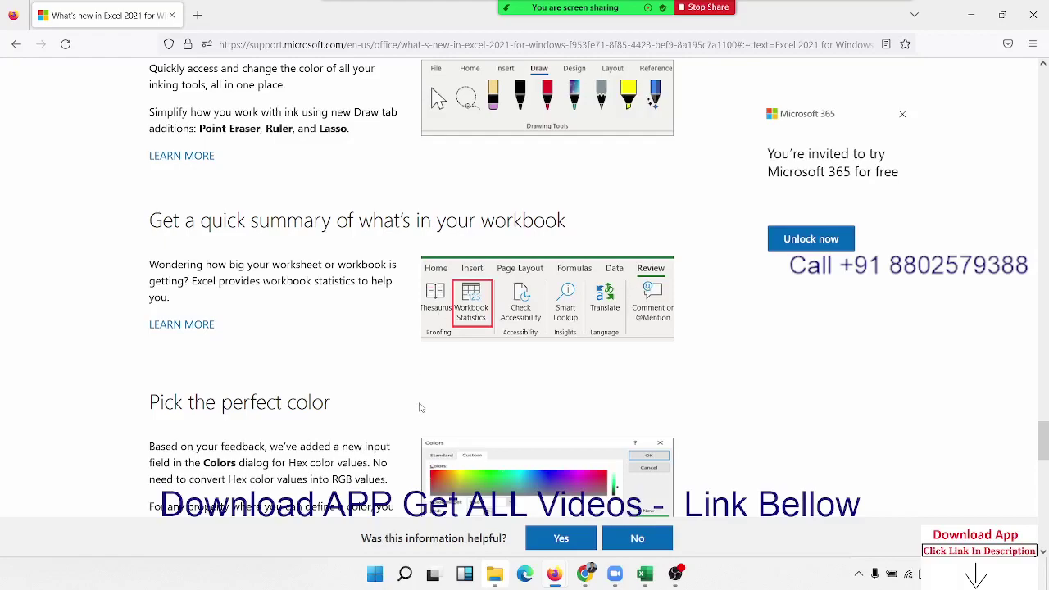
scroll(421, 408, "down", 2)
scroll(443, 414, "down", 2)
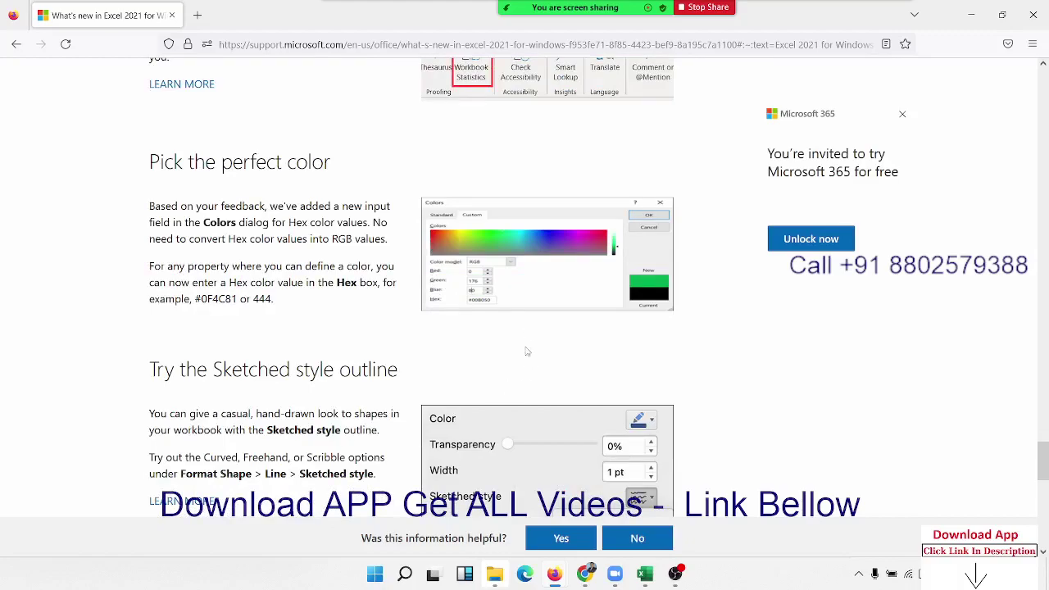
scroll(528, 352, "down", 2)
scroll(526, 360, "down", 2)
scroll(525, 373, "down", 2)
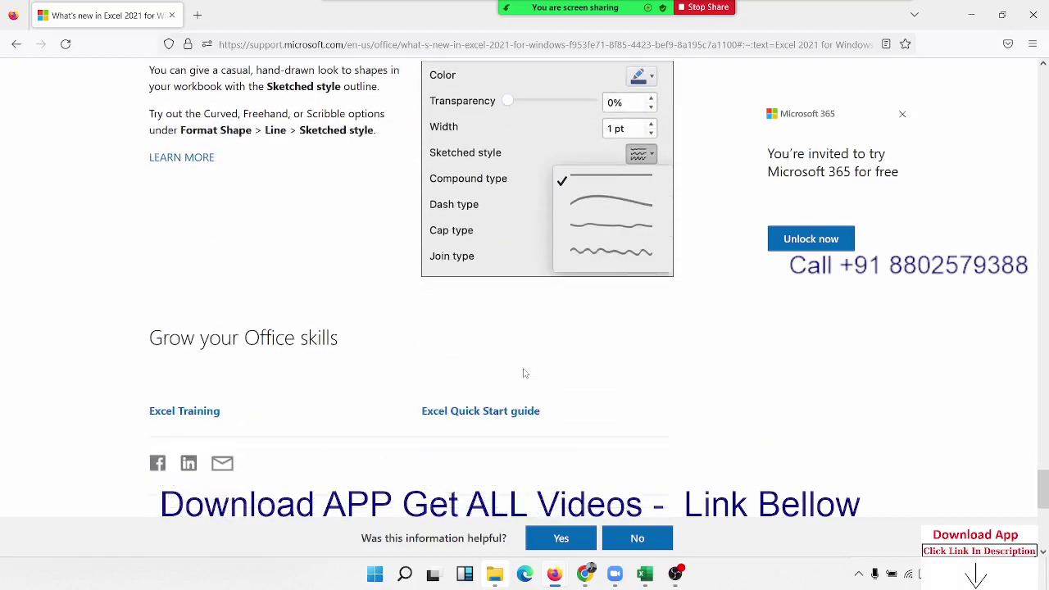
scroll(524, 373, "up", 2)
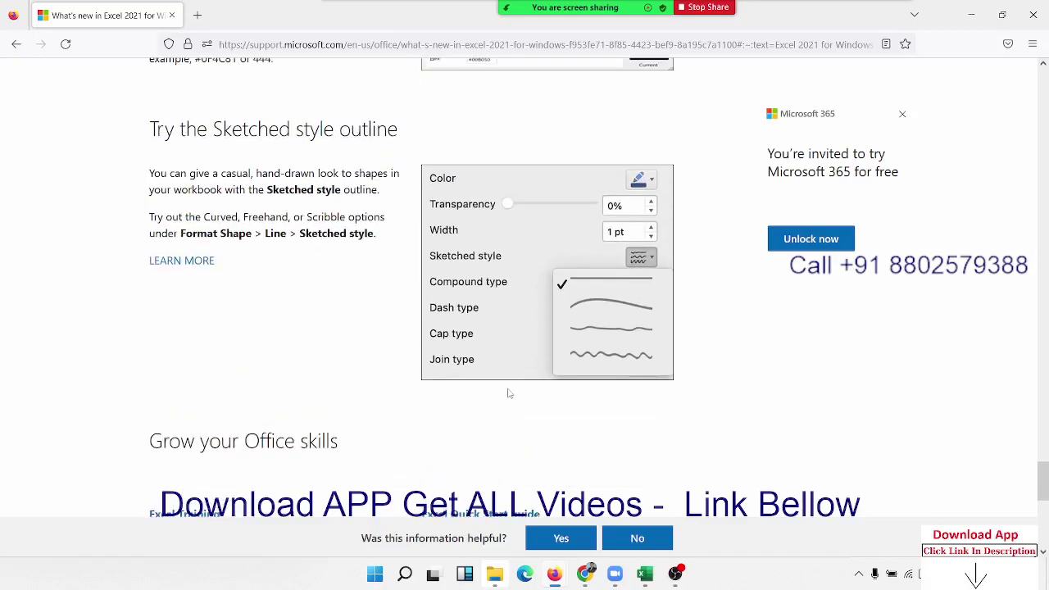
scroll(483, 395, "down", 2)
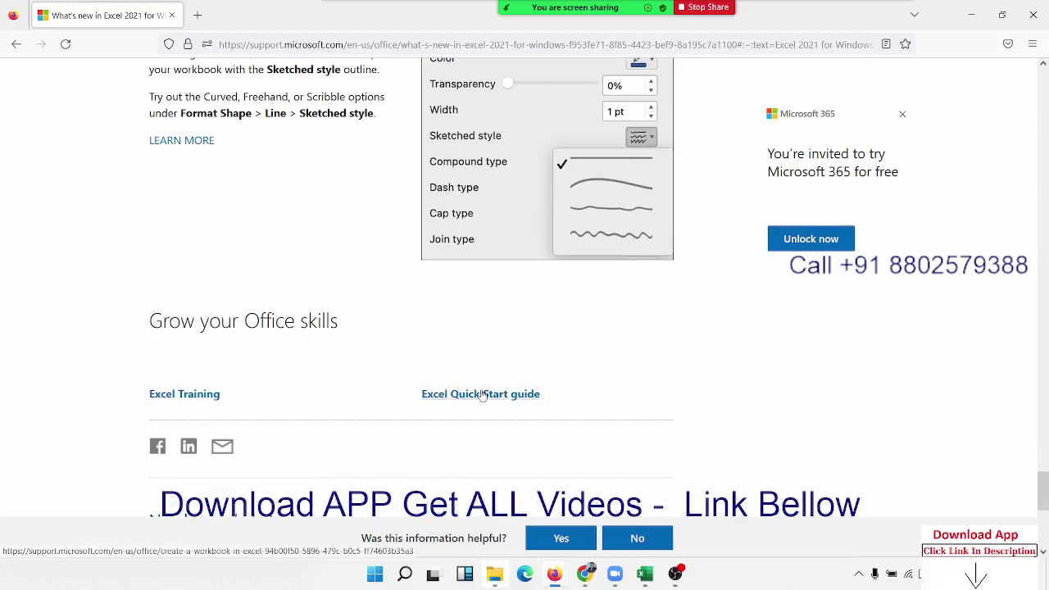
scroll(483, 395, "down", 2)
scroll(483, 395, "down", 3)
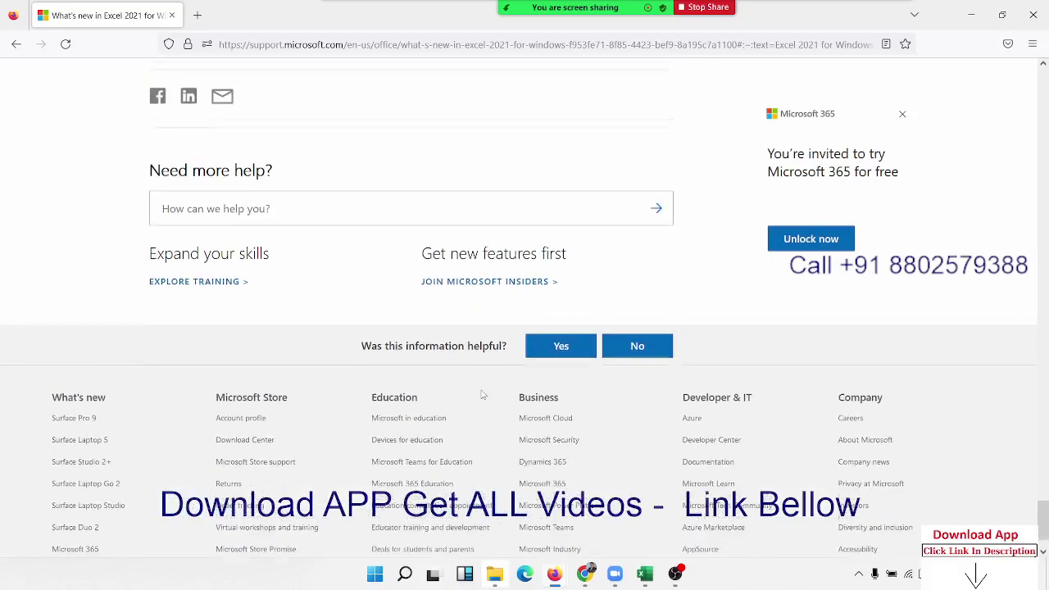
Step: Scroll back up through the Excel 2021 support page
scroll(482, 396, "up", 5)
scroll(483, 395, "up", 6)
scroll(483, 395, "up", 5)
scroll(483, 395, "up", 5)
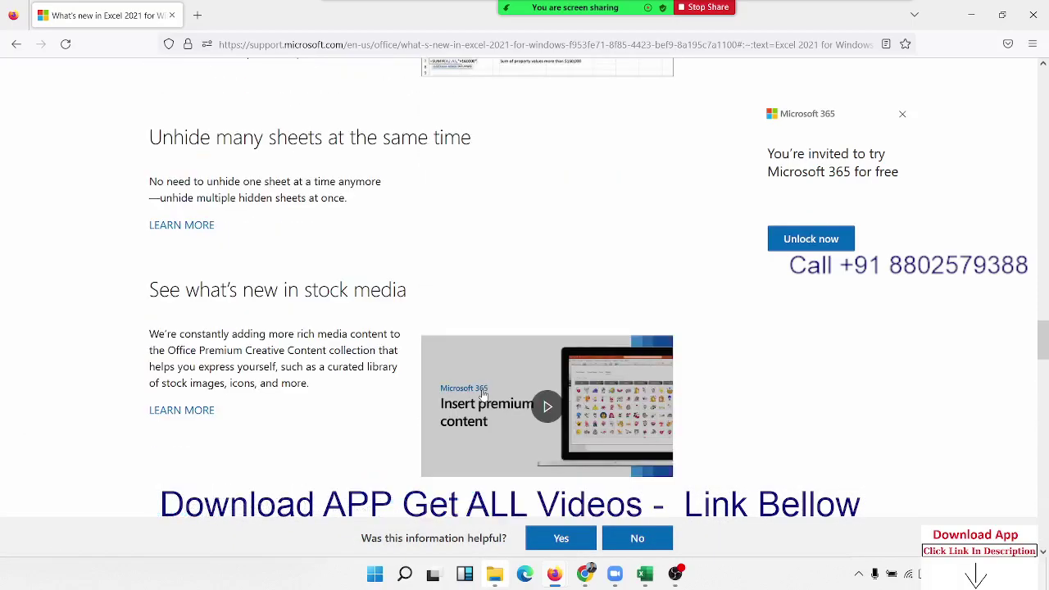
scroll(483, 395, "up", 5)
scroll(483, 395, "up", 5)
scroll(485, 393, "up", 5)
scroll(485, 393, "up", 5)
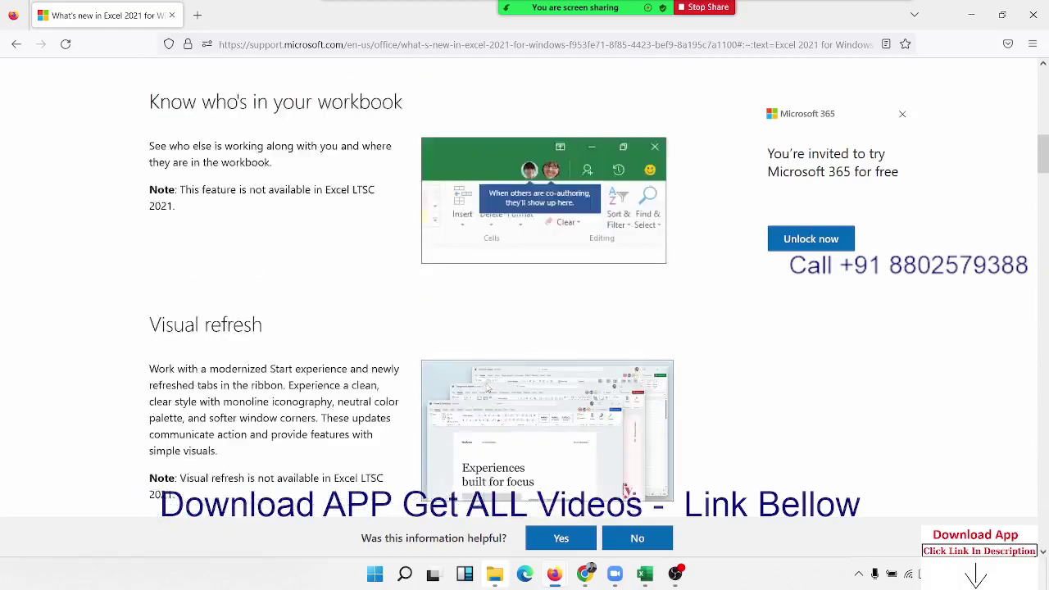
scroll(485, 382, "up", 5)
scroll(488, 387, "up", 2)
scroll(488, 387, "down", 4)
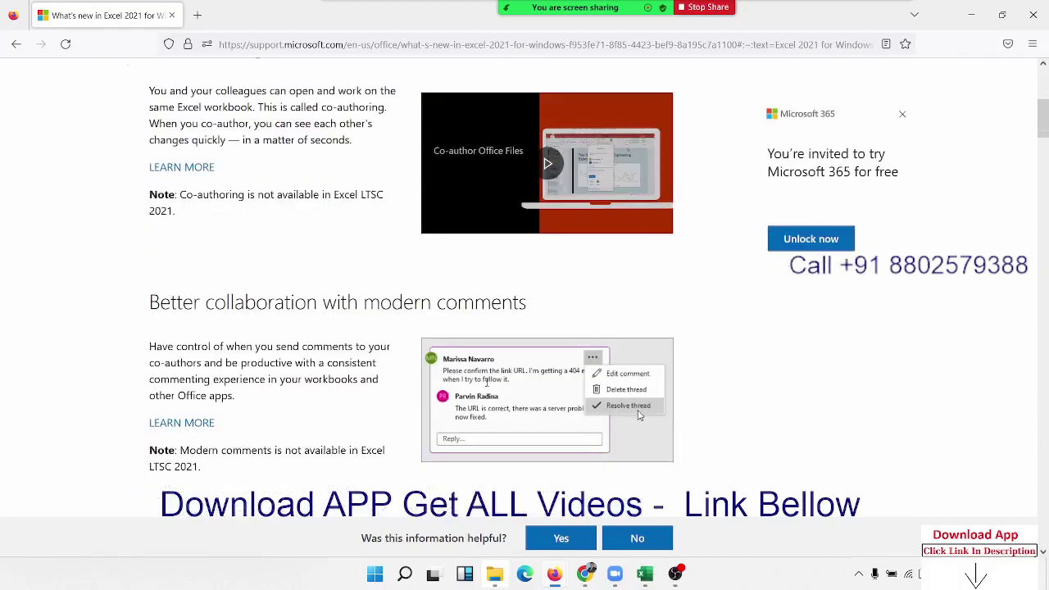
scroll(756, 312, "up", 4)
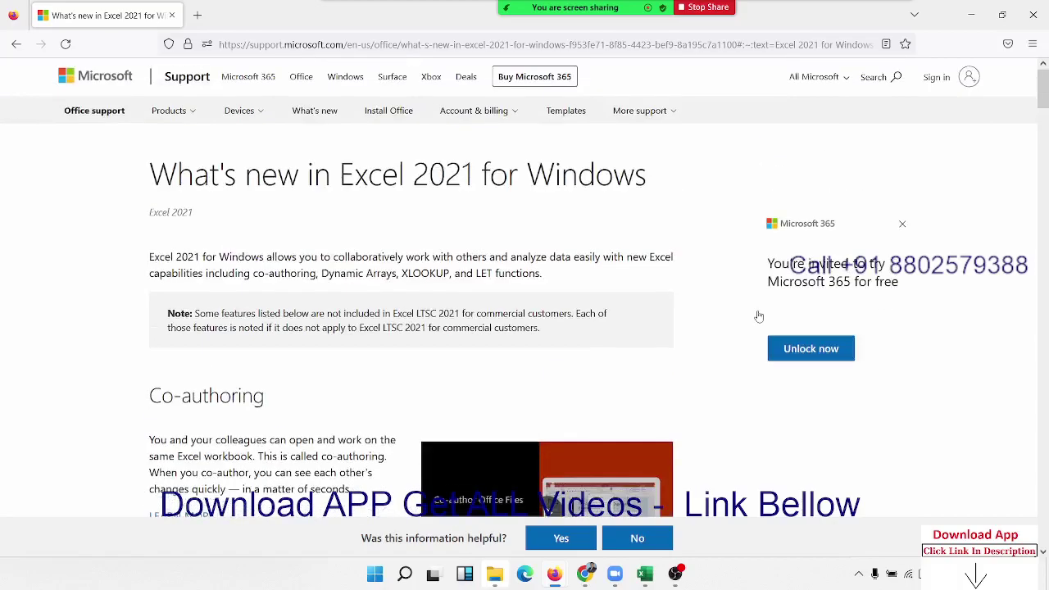
Step: Close Firefox and bring back the Day-1-Excel_introduction workbook, selecting cell C14
left_click(1033, 17)
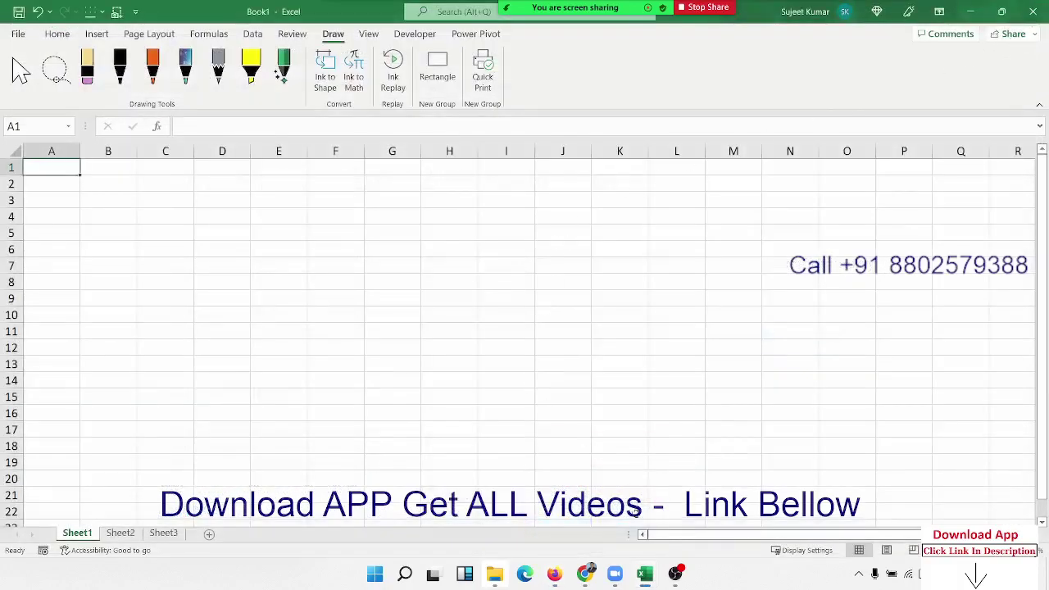
mouse_move(656, 579)
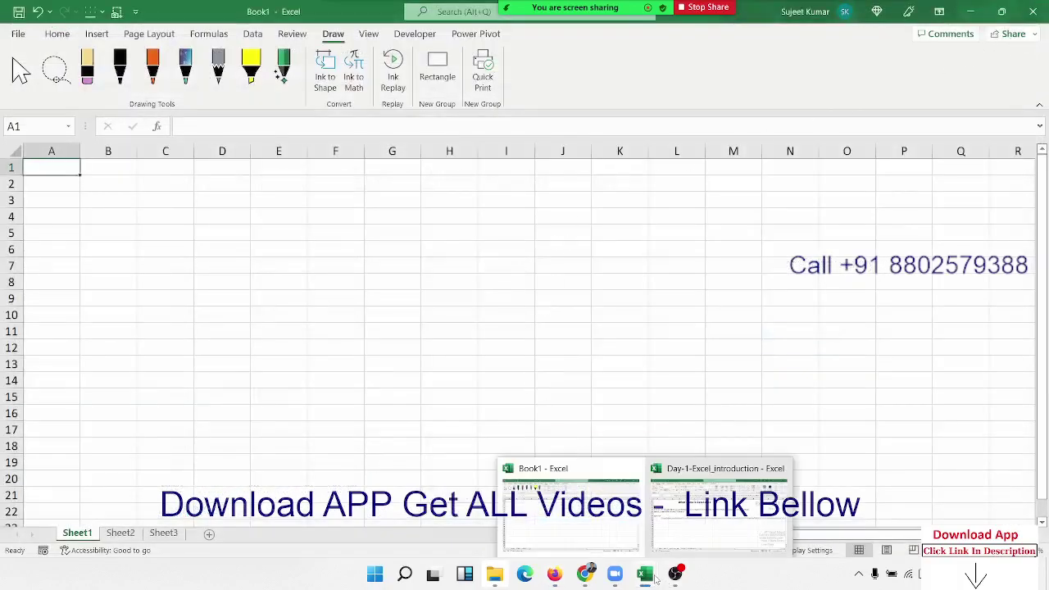
left_click(701, 547)
left_click(173, 376)
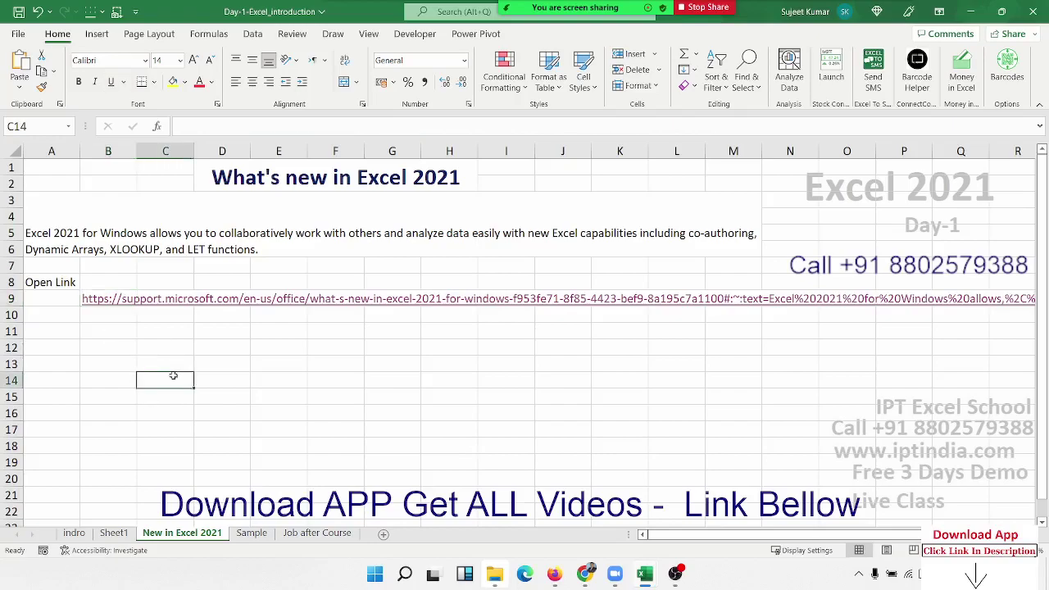
Step: Glance at the Sample sheet, browse the File > New template gallery, then return to New in Excel 2021
left_click(261, 534)
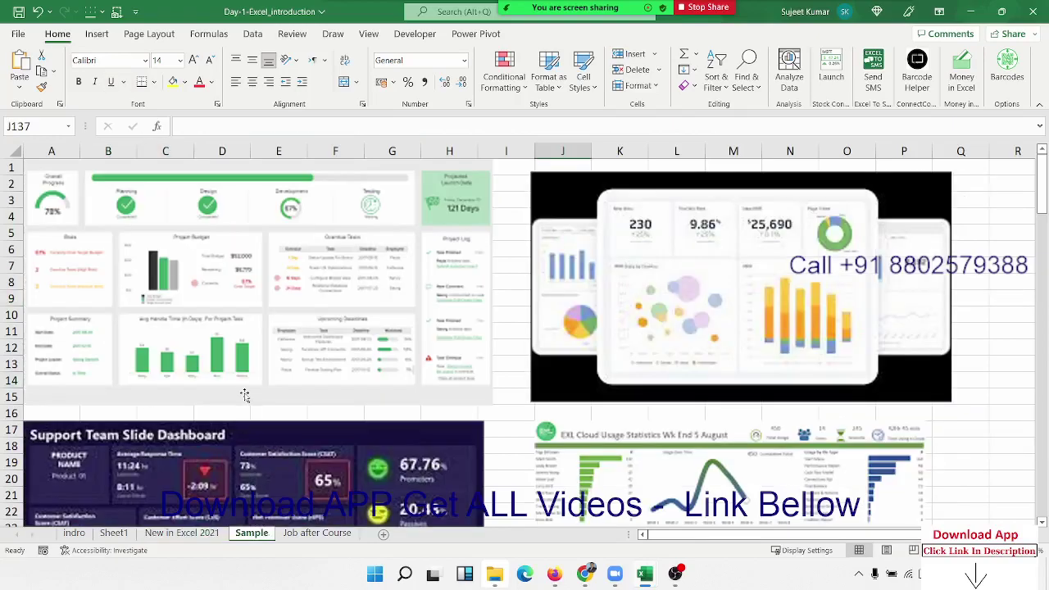
left_click(201, 533)
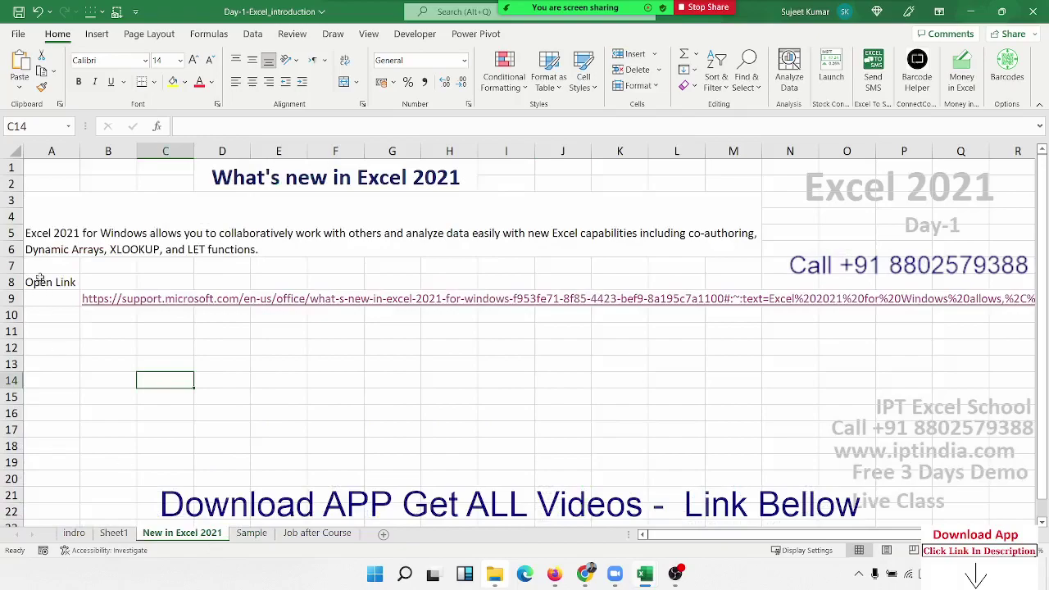
left_click(18, 34)
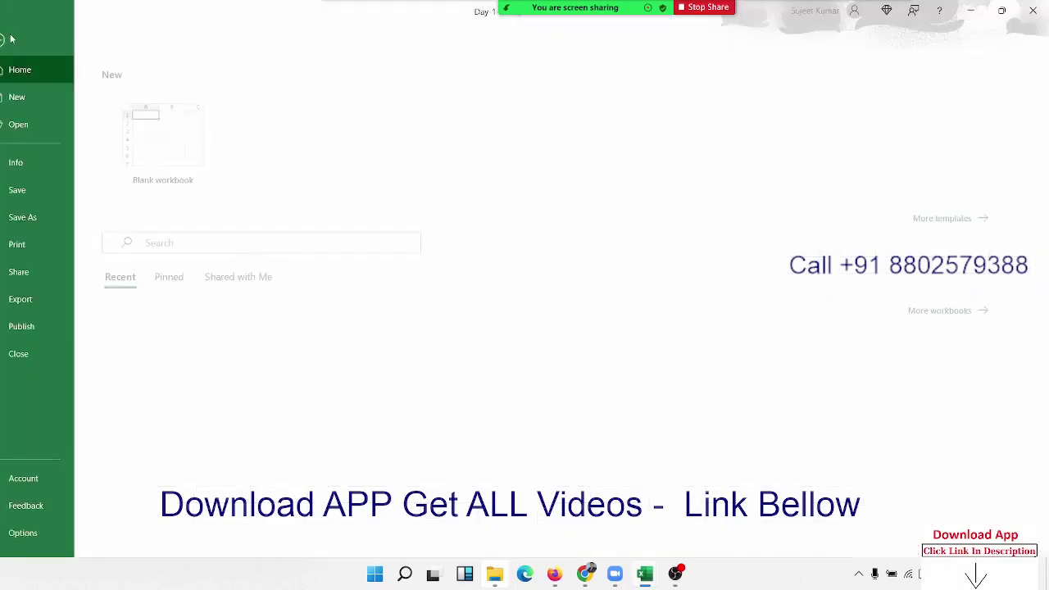
left_click(37, 98)
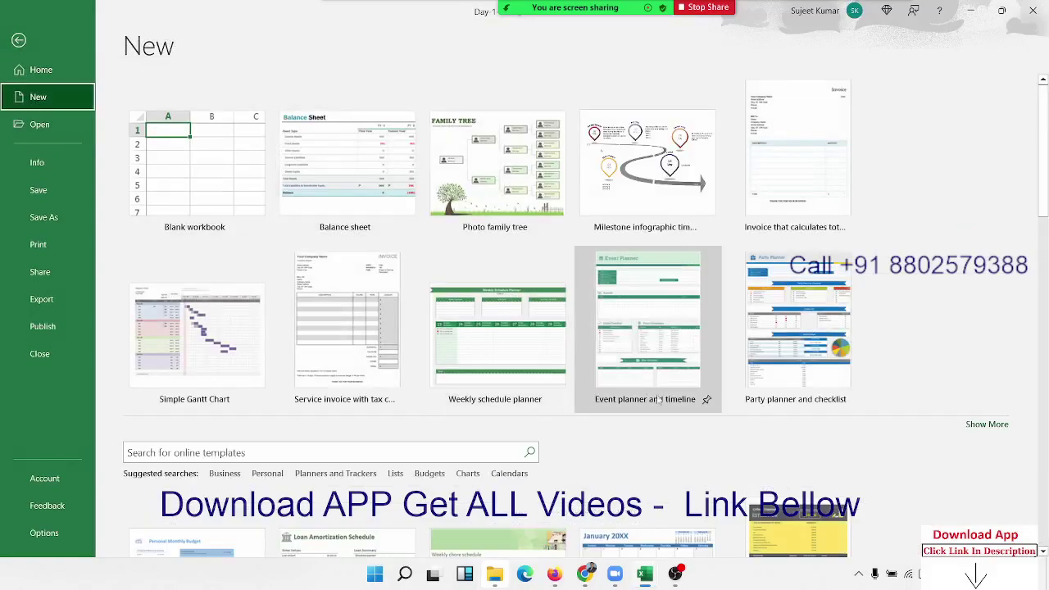
scroll(668, 402, "down", 1)
scroll(666, 403, "down", 3)
scroll(662, 405, "down", 2)
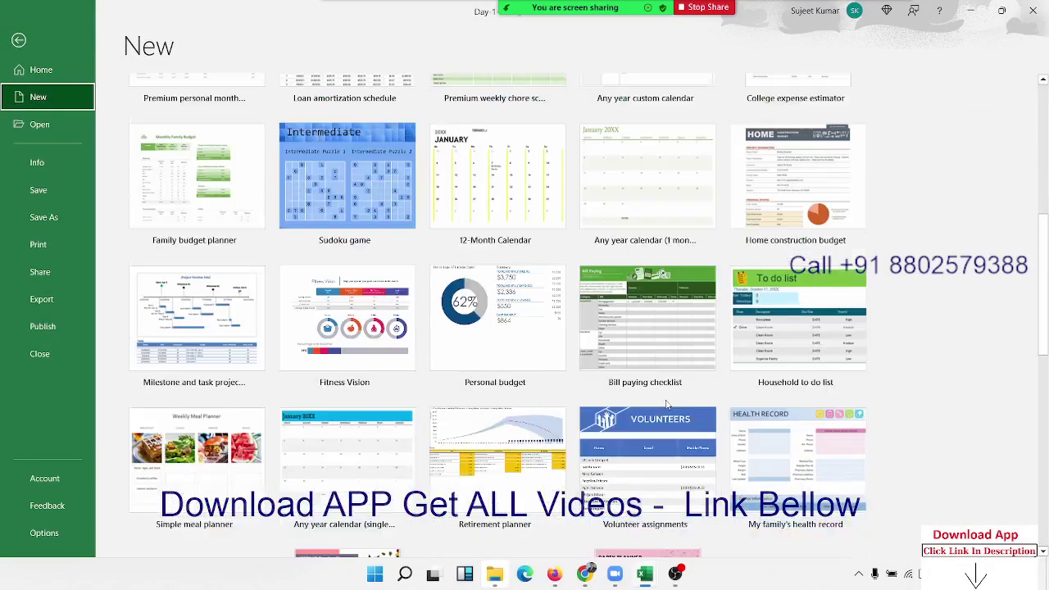
scroll(658, 406, "down", 1)
scroll(659, 406, "down", 3)
scroll(658, 404, "down", 3)
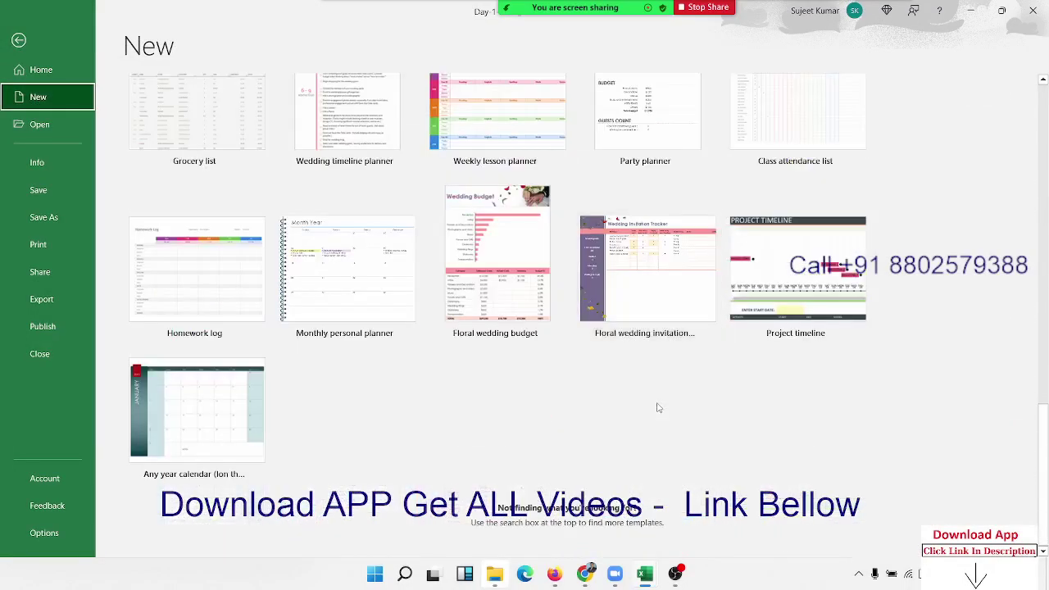
left_click(19, 39)
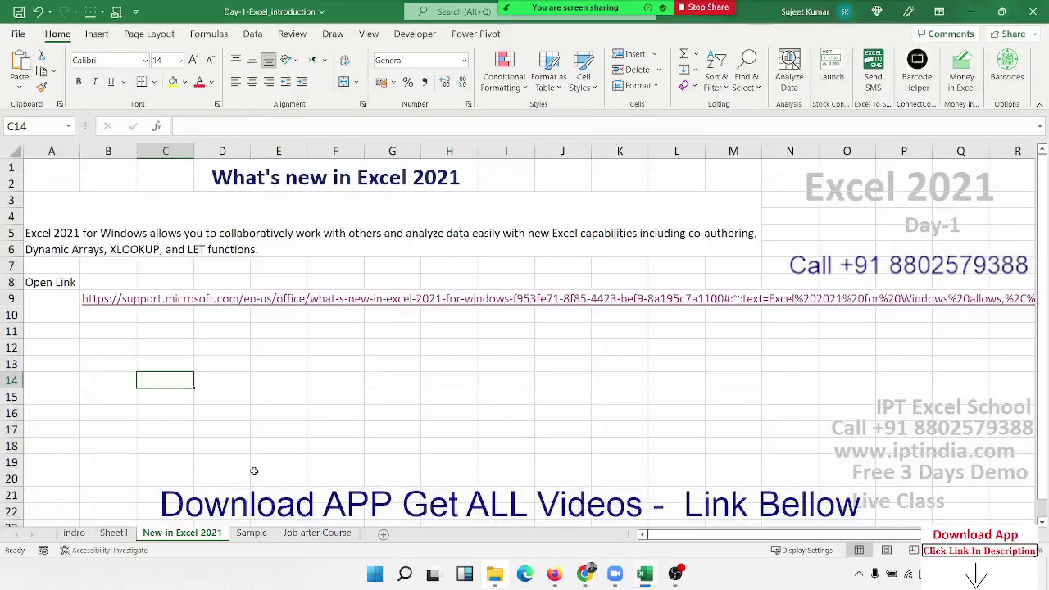
left_click(258, 536)
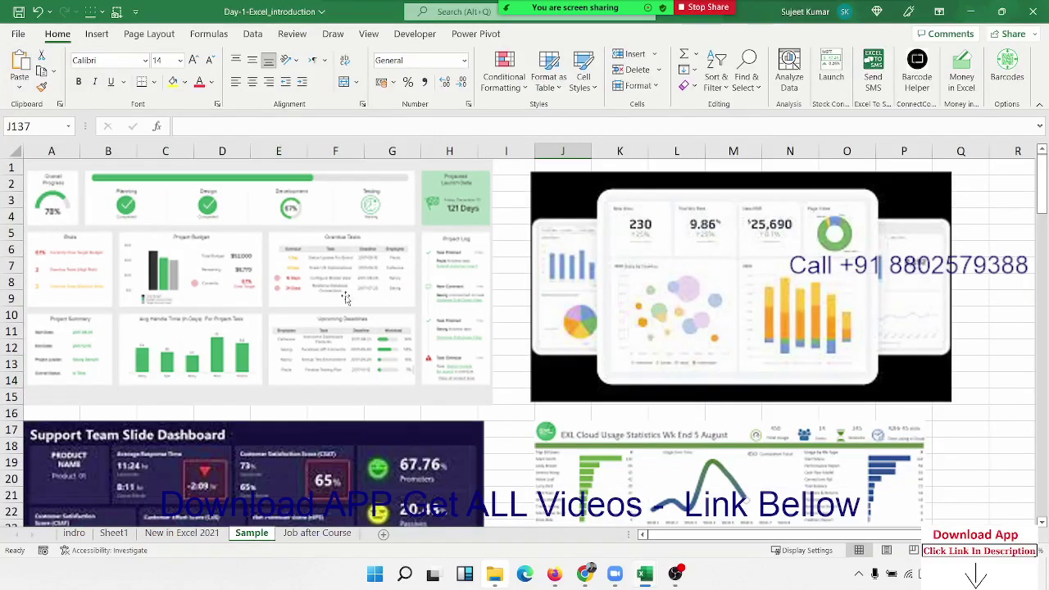
left_click(279, 292)
left_click(604, 288)
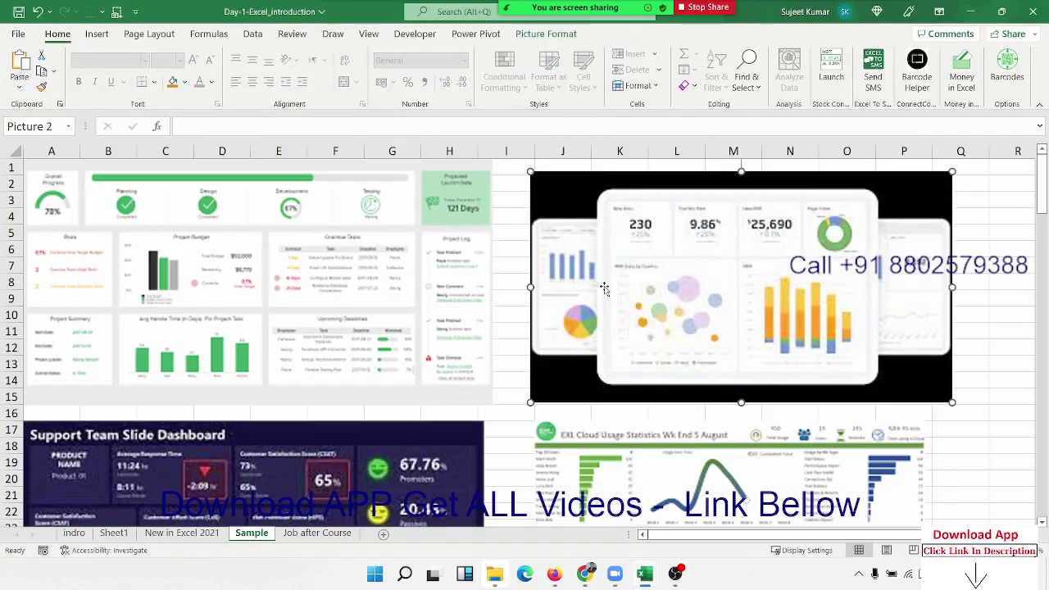
scroll(400, 422, "down", 3)
left_click(400, 421)
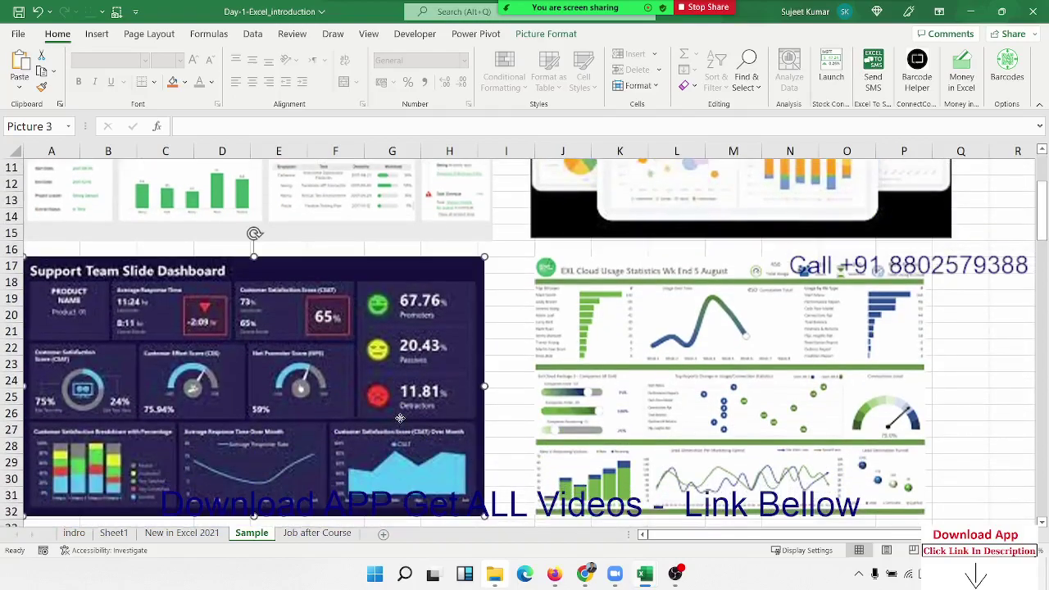
left_click(592, 410)
scroll(592, 410, "down", 2)
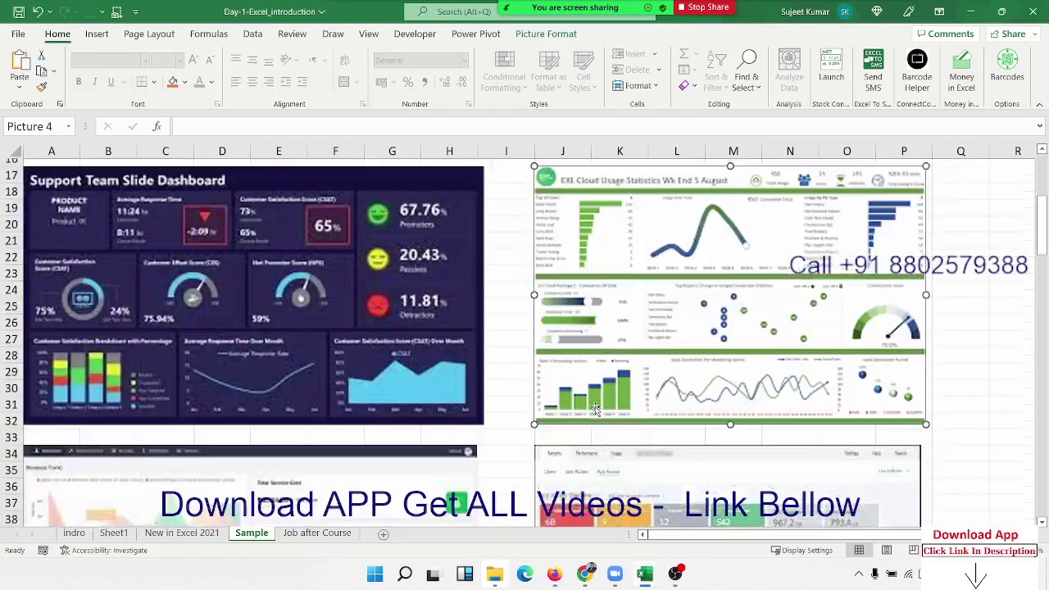
scroll(592, 410, "down", 1)
left_click(314, 442)
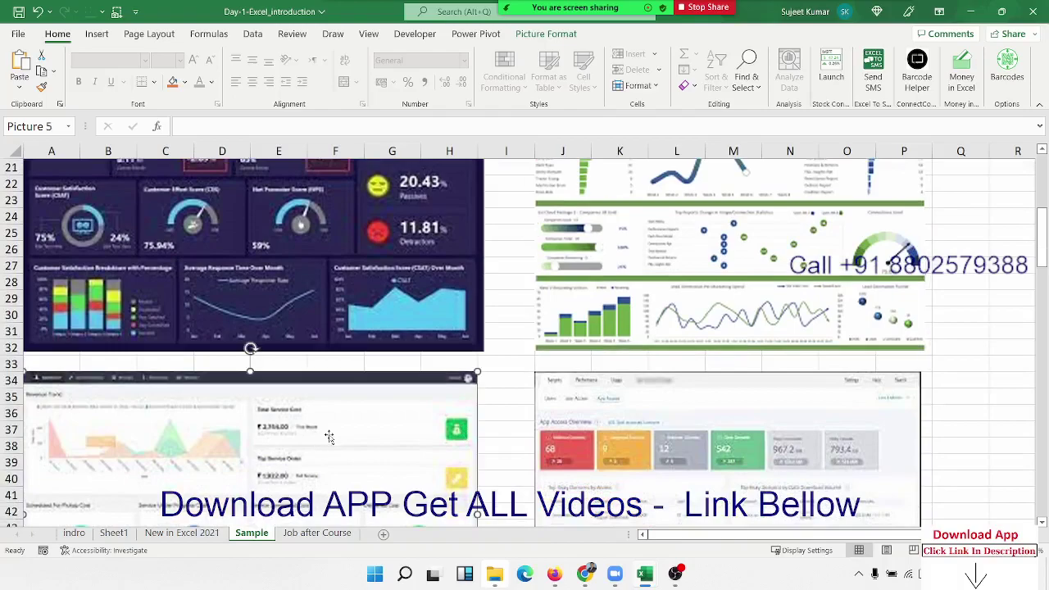
left_click(572, 428)
scroll(571, 428, "down", 3)
scroll(572, 428, "down", 3)
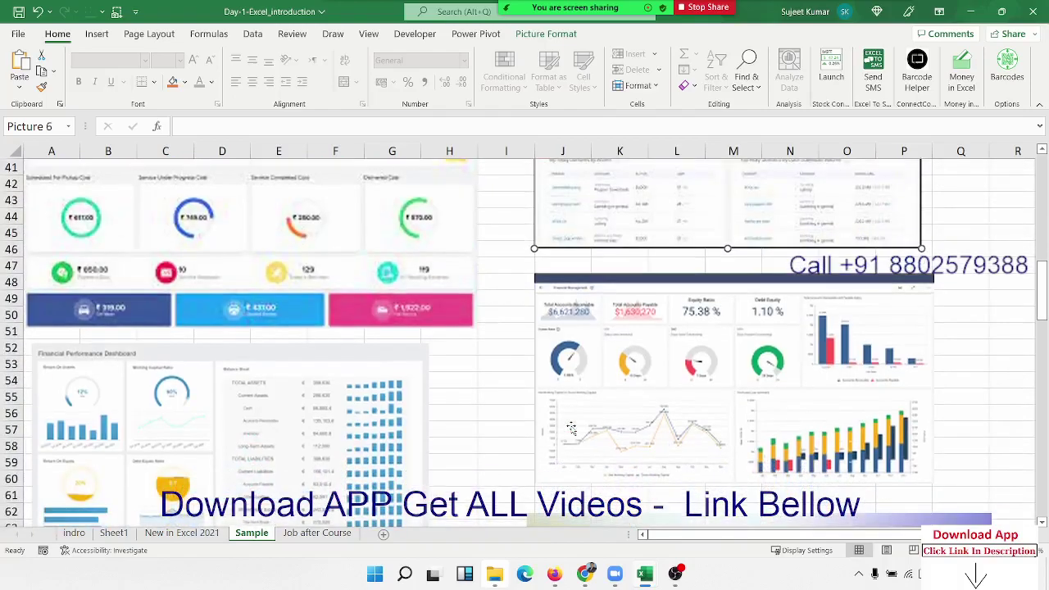
left_click(351, 391)
left_click(557, 390)
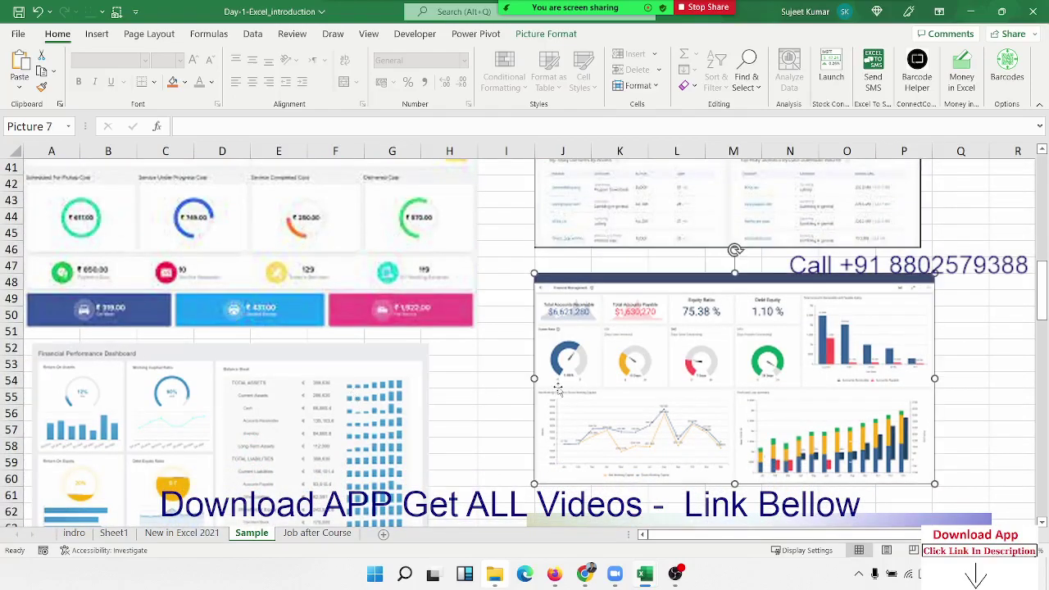
scroll(557, 390, "down", 3)
left_click(374, 426)
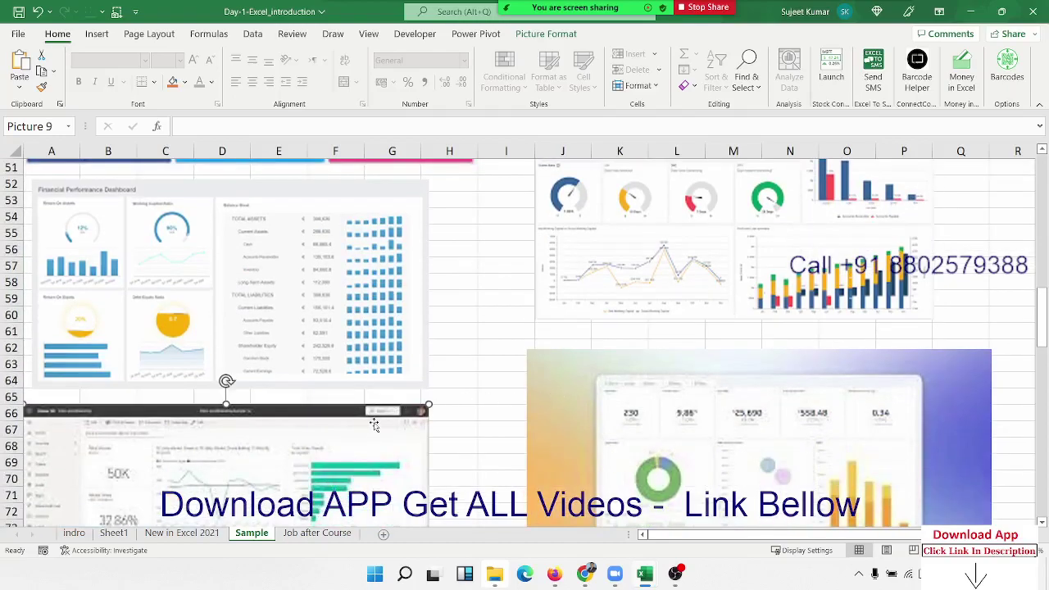
left_click(544, 399)
scroll(545, 401, "down", 3)
scroll(545, 400, "down", 6)
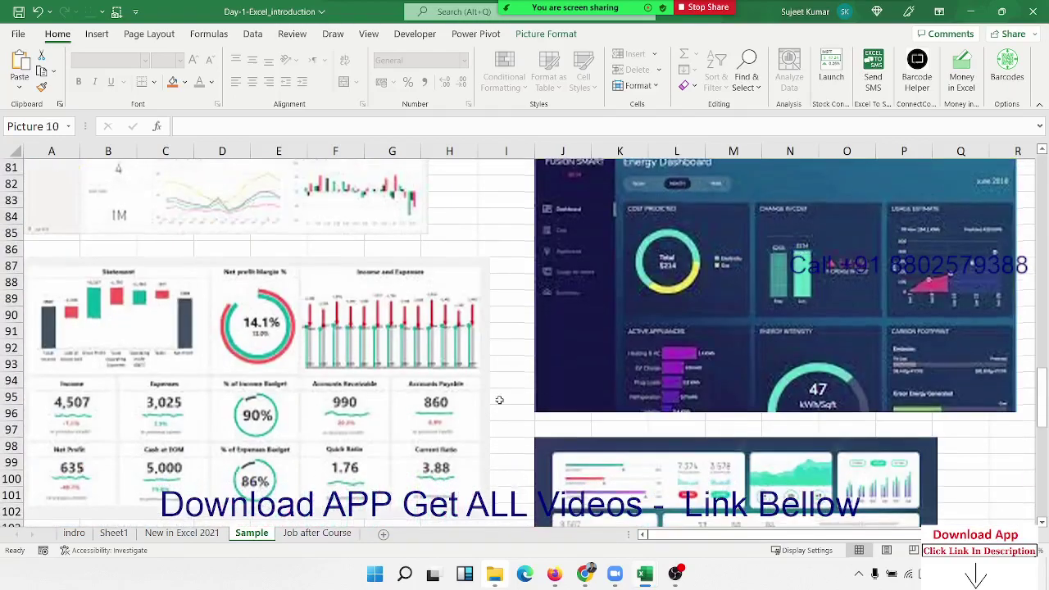
left_click(266, 355)
left_click(569, 337)
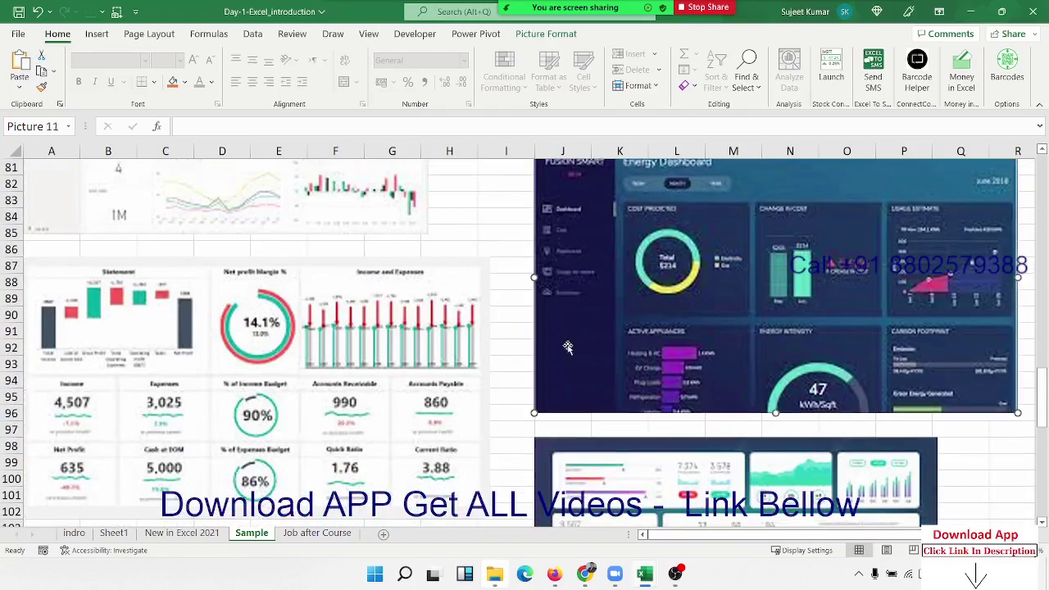
scroll(564, 360, "down", 3)
left_click(564, 366)
scroll(513, 376, "down", 3)
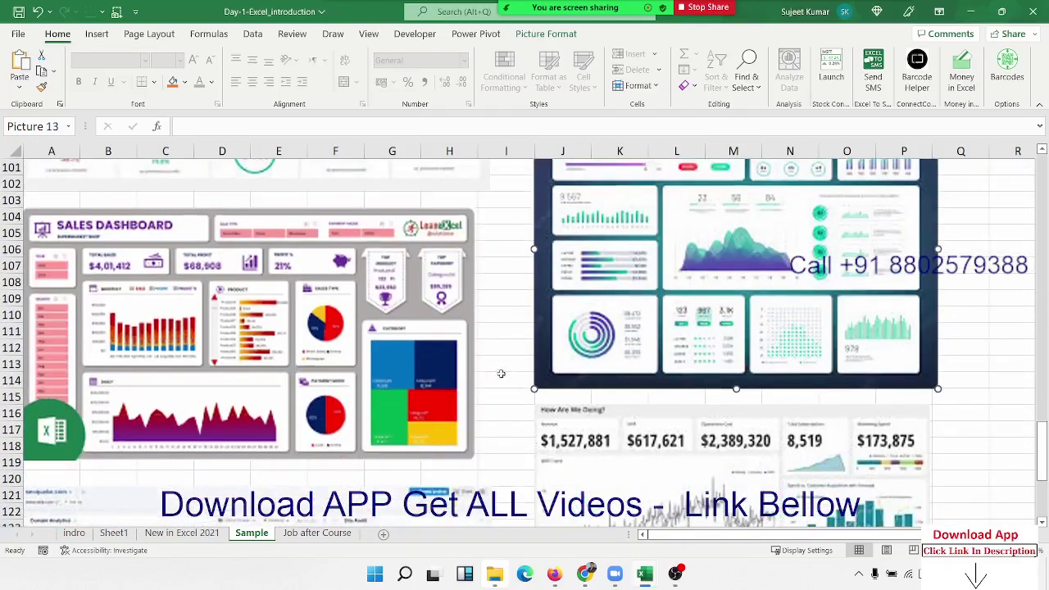
left_click(250, 325)
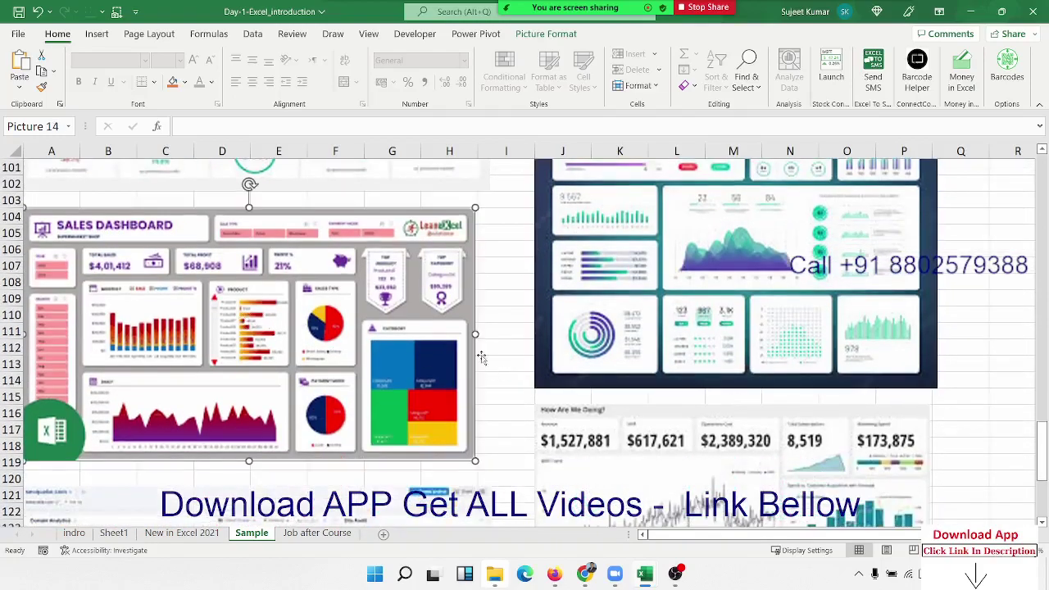
left_click(638, 407)
scroll(638, 407, "down", 6)
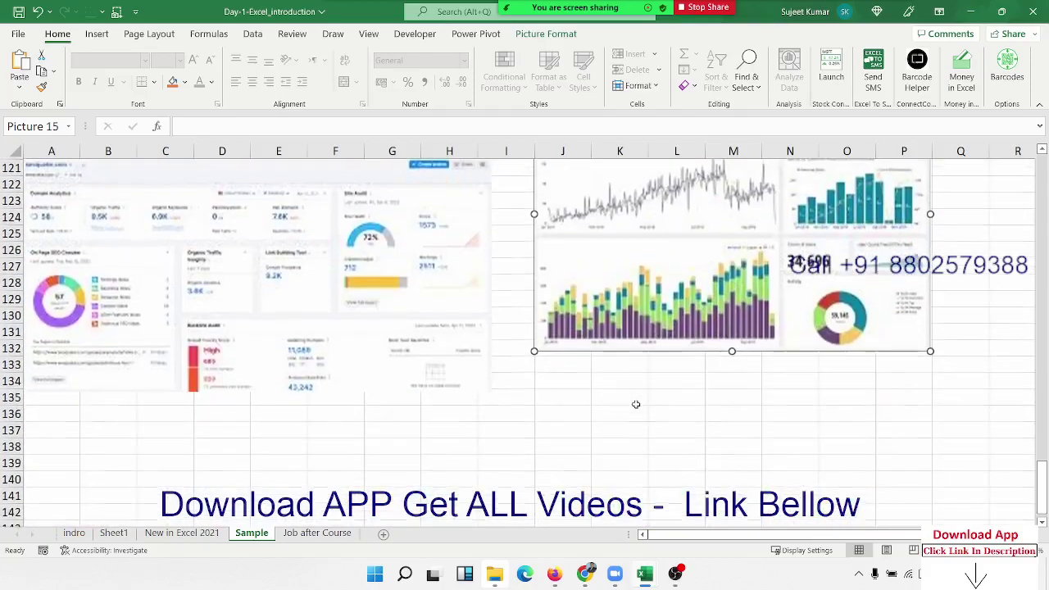
left_click(398, 354)
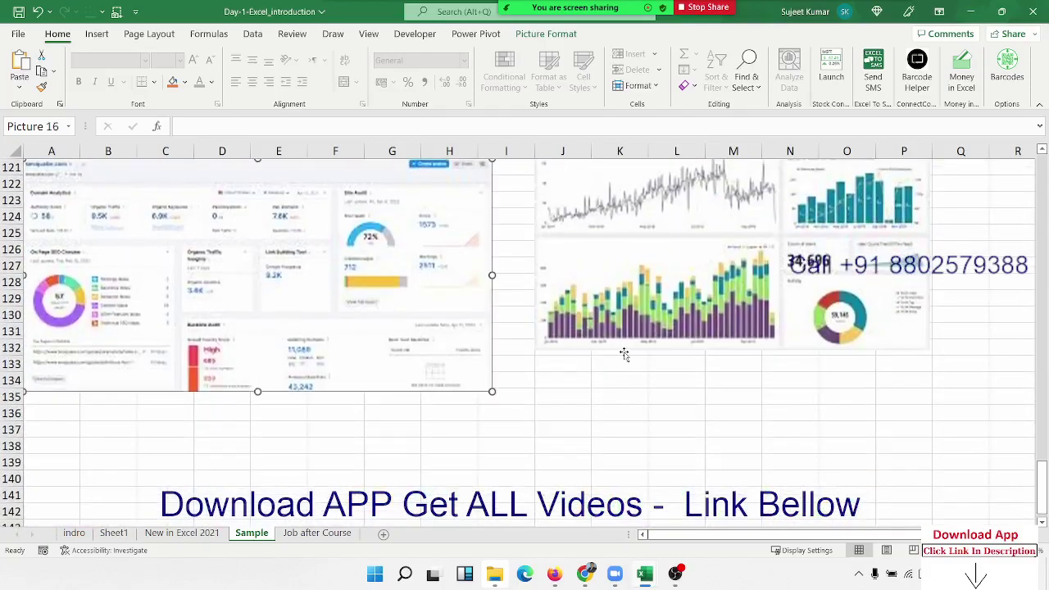
scroll(624, 354, "up", 3)
scroll(624, 353, "up", 6)
scroll(624, 349, "up", 6)
scroll(624, 345, "up", 3)
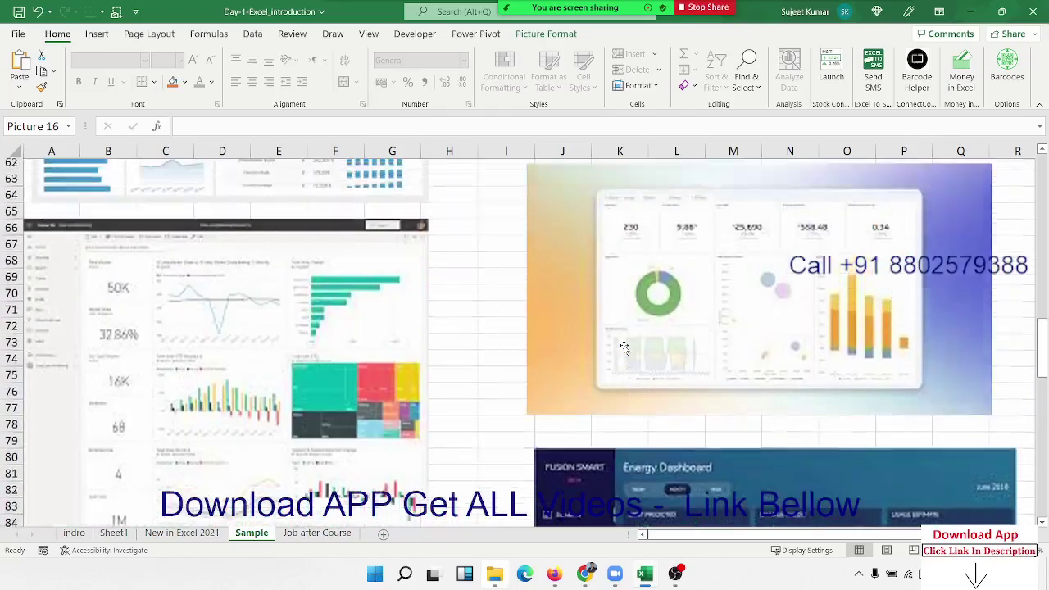
scroll(624, 345, "up", 10)
scroll(624, 346, "up", 1)
scroll(623, 345, "up", 7)
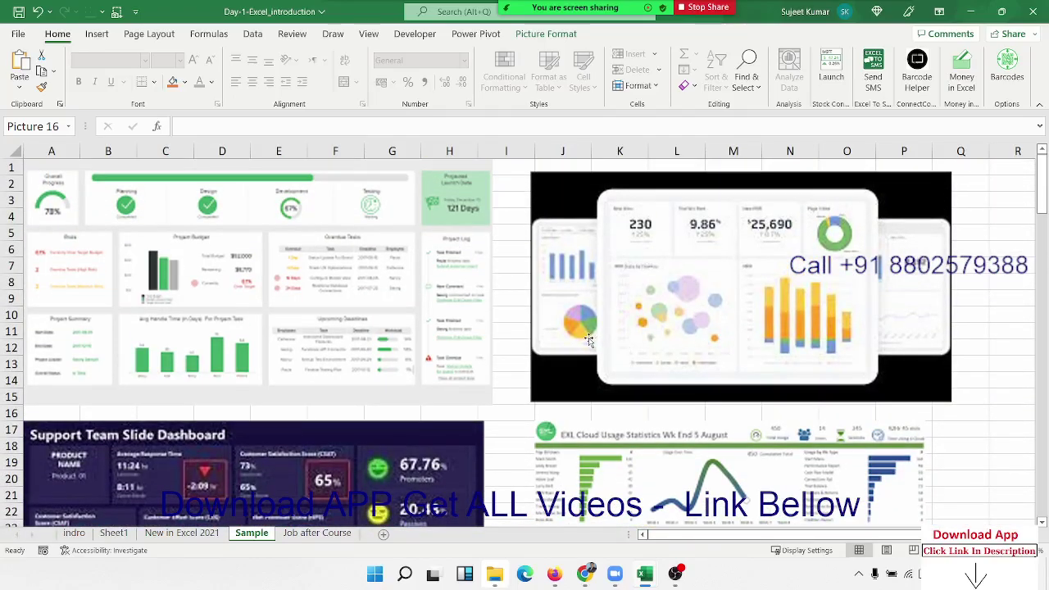
scroll(588, 342, "down", 10)
scroll(588, 342, "down", 6)
scroll(588, 342, "down", 6)
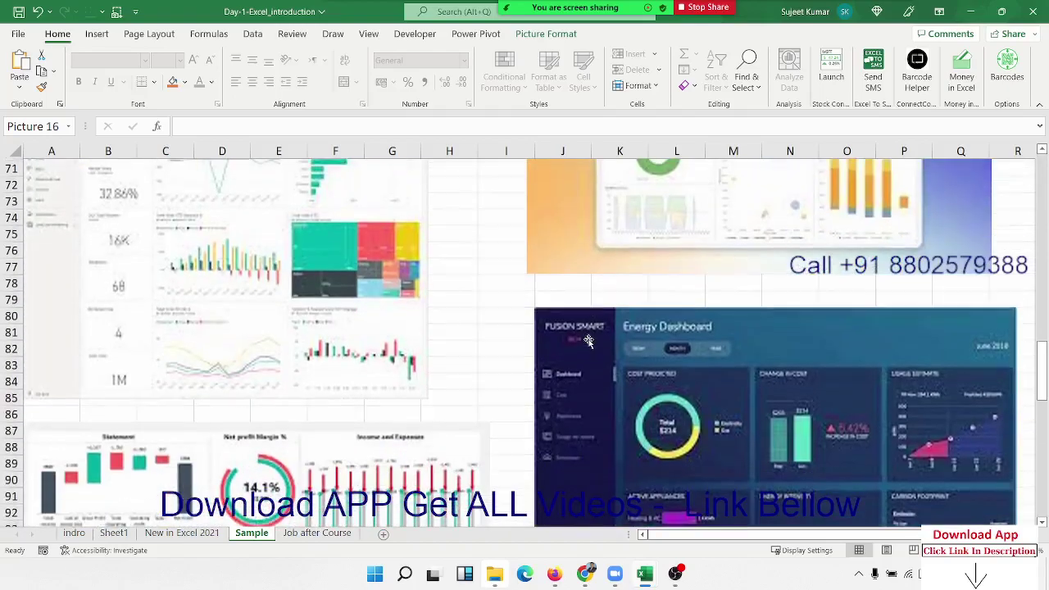
scroll(589, 342, "up", 2)
scroll(589, 342, "up", 10)
scroll(588, 342, "up", 7)
scroll(589, 342, "up", 3)
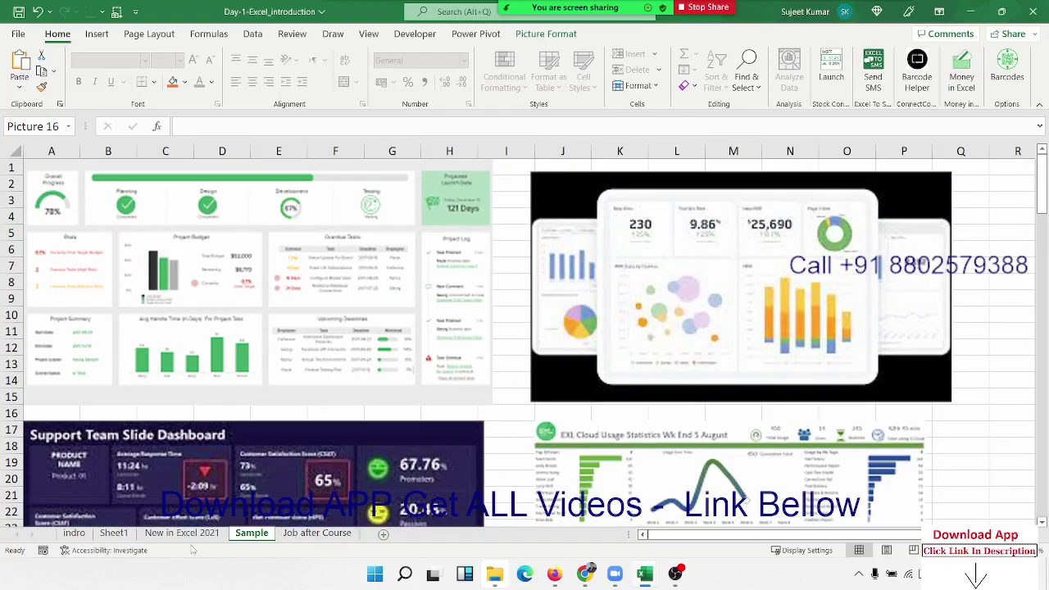
Step: Switch to the 'Job after Course' sheet and scroll through its job listing gallery
left_click(316, 534)
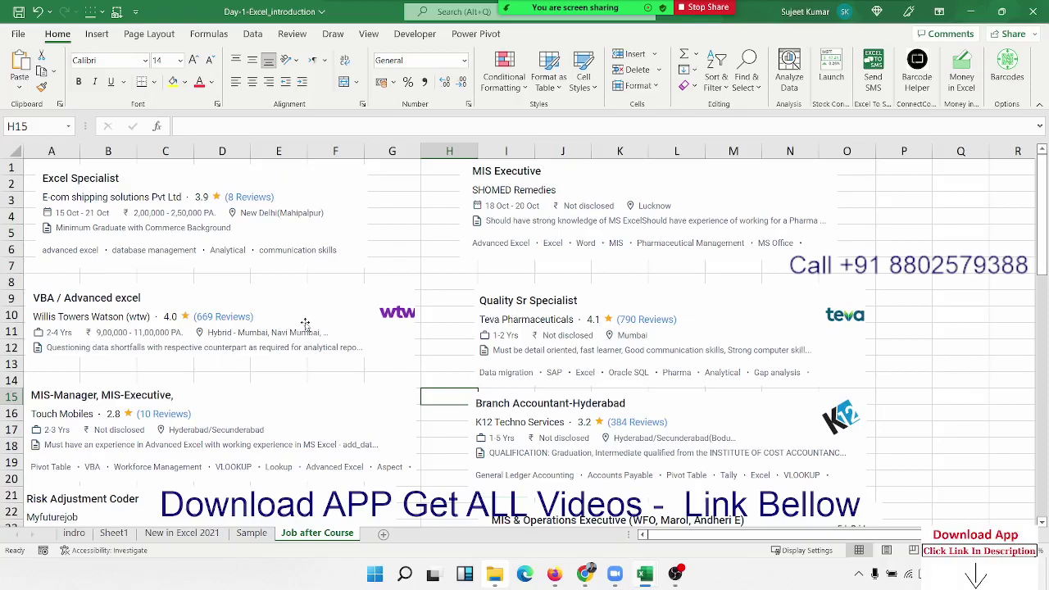
scroll(441, 318, "down", 7)
scroll(440, 319, "down", 7)
scroll(441, 319, "down", 3)
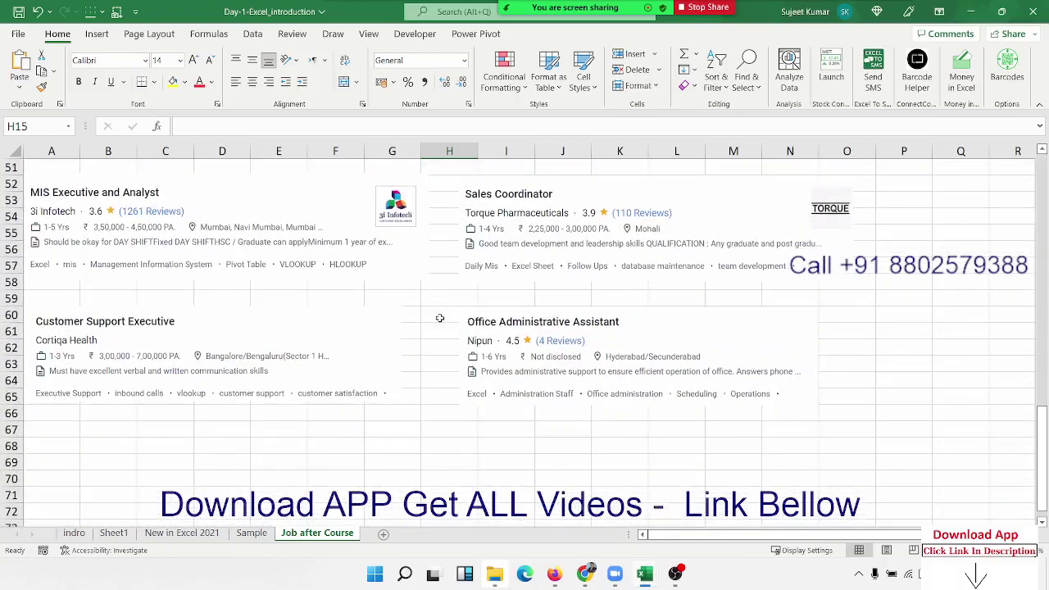
scroll(439, 318, "up", 3)
scroll(440, 318, "up", 3)
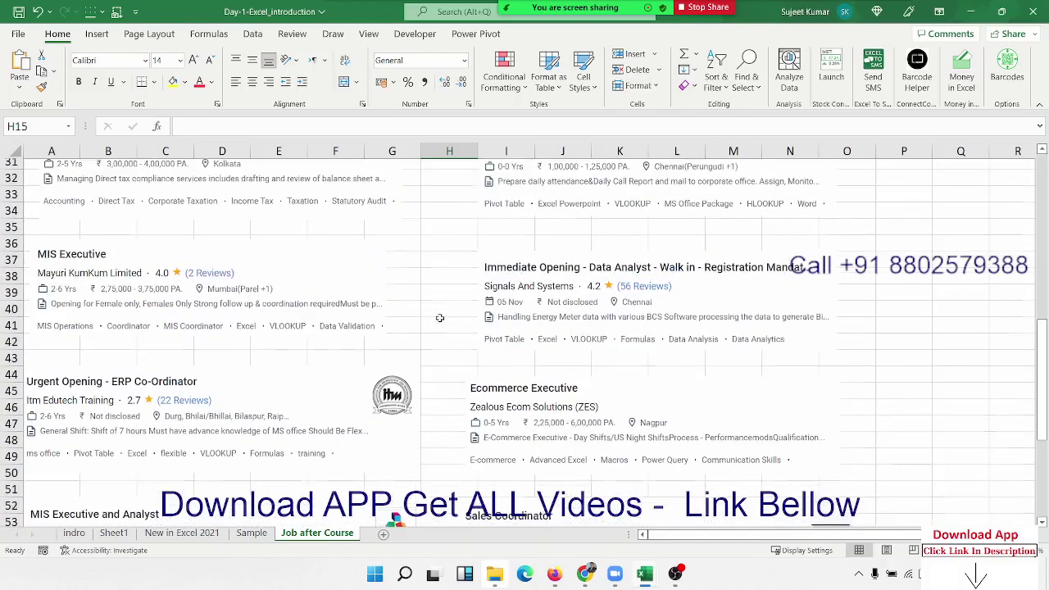
scroll(439, 318, "up", 7)
scroll(439, 318, "up", 4)
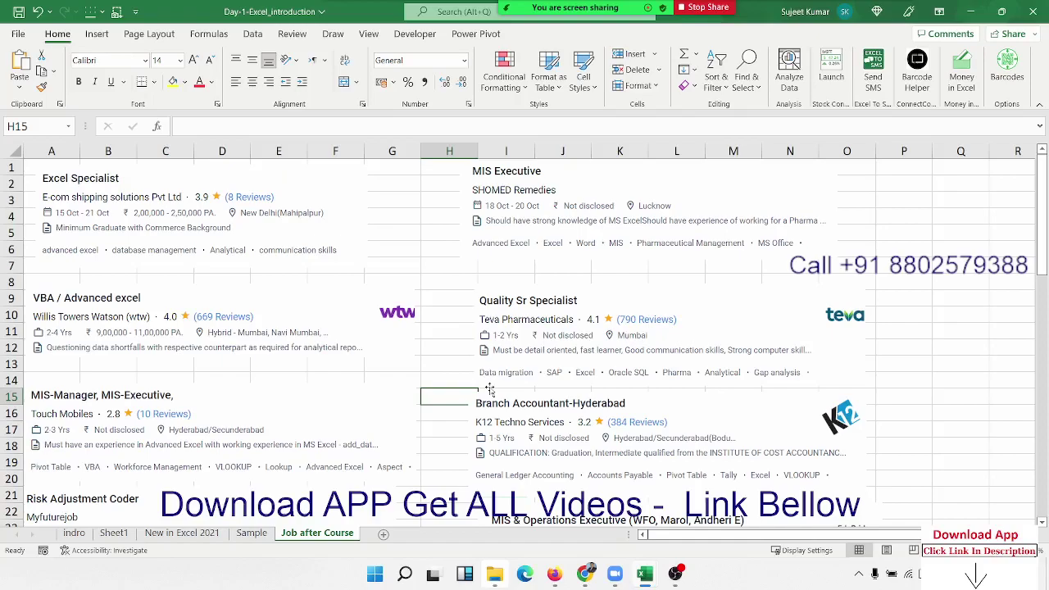
Step: Select the Excel Specialist, SHOMED Remedies MIS Executive and VBA / Advanced Excel job cards
left_click(351, 237)
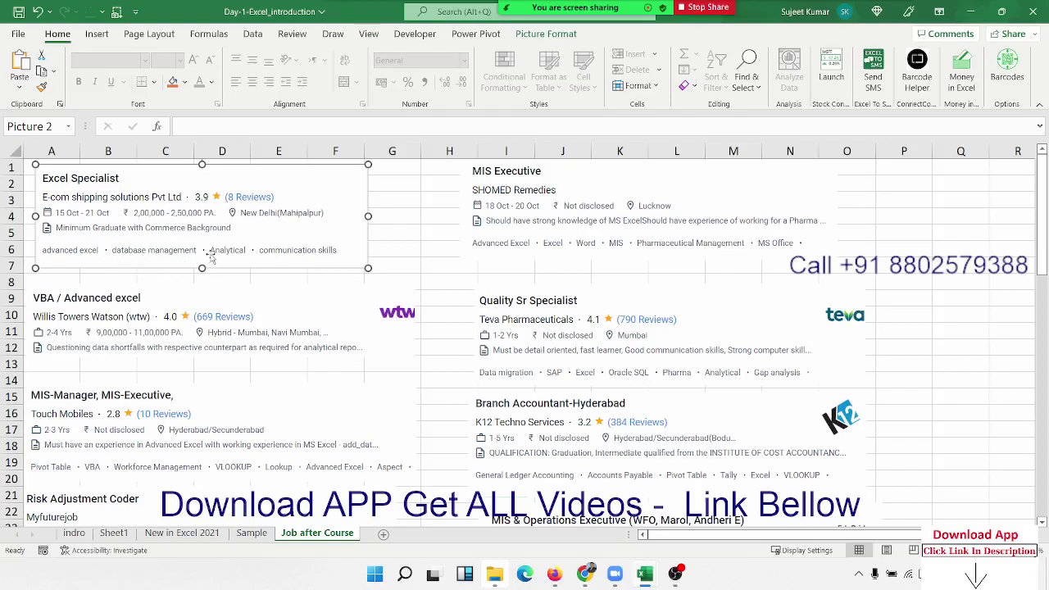
left_click(499, 259)
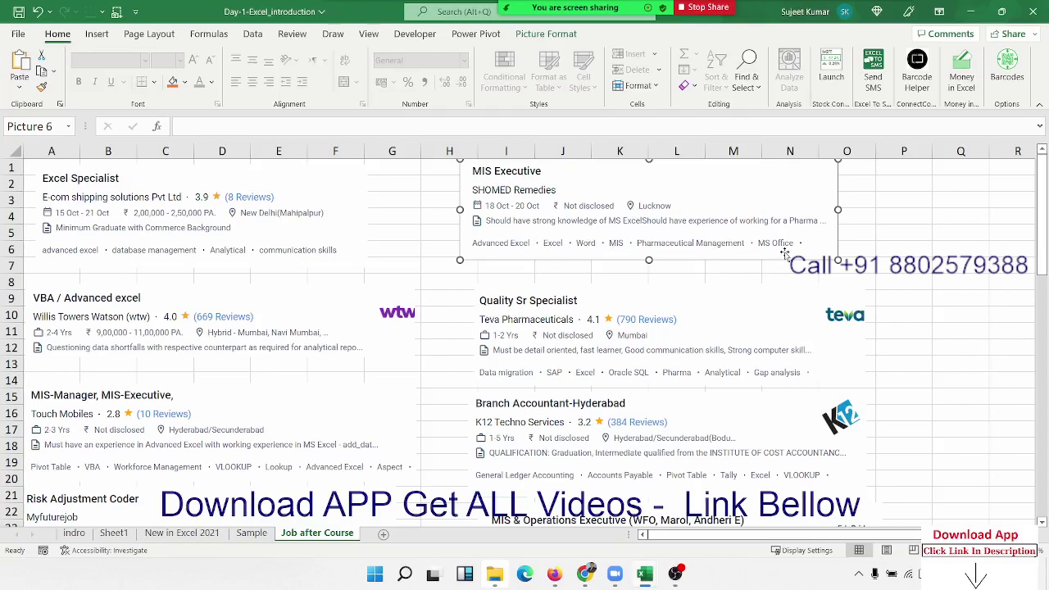
left_click(228, 362)
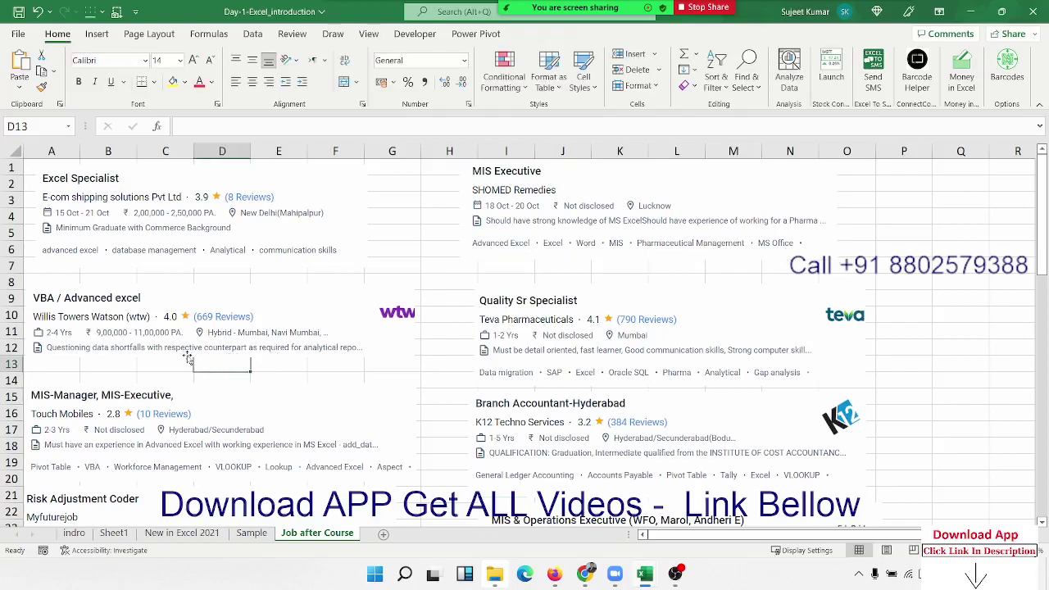
left_click(244, 300)
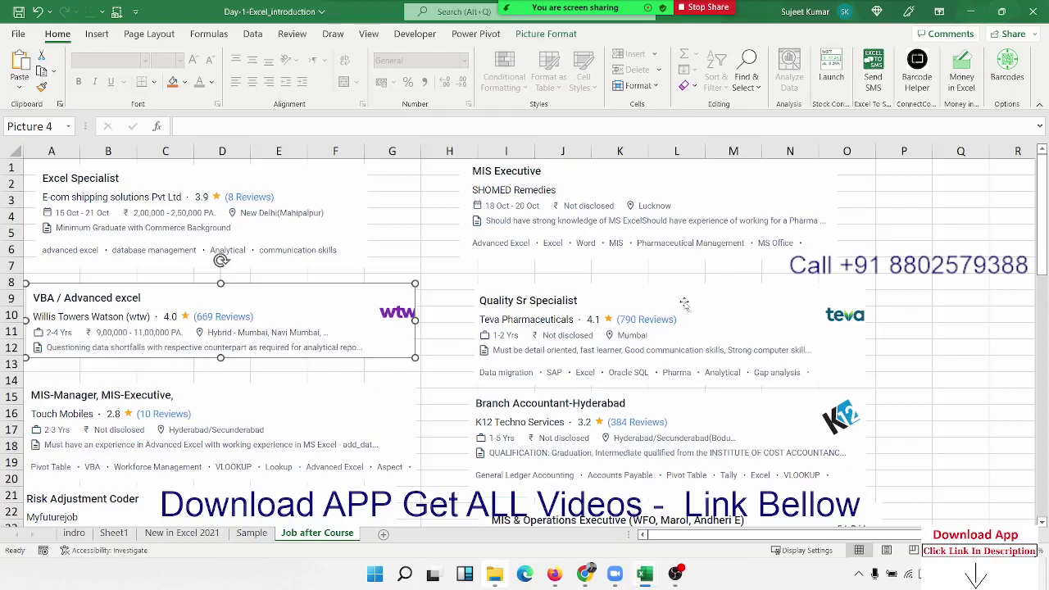
left_click(714, 303)
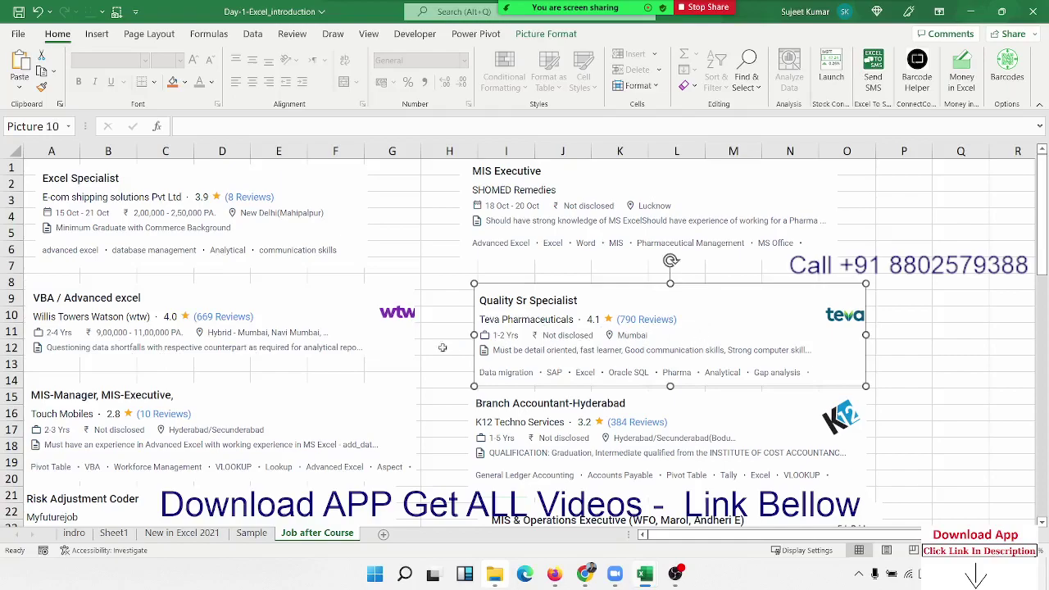
left_click(306, 400)
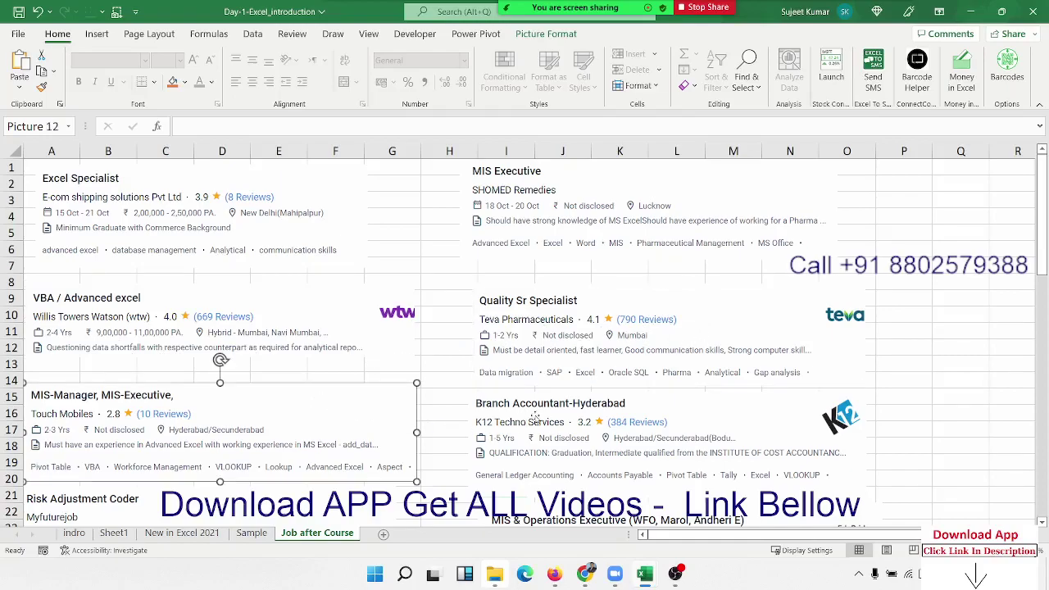
left_click(723, 411)
scroll(722, 411, "down", 3)
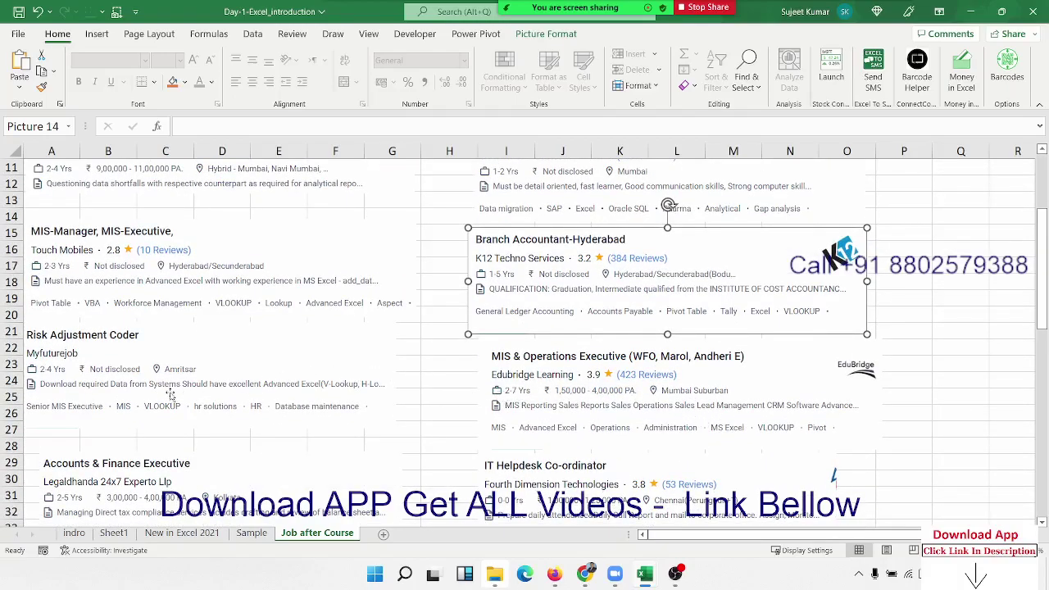
left_click(179, 348)
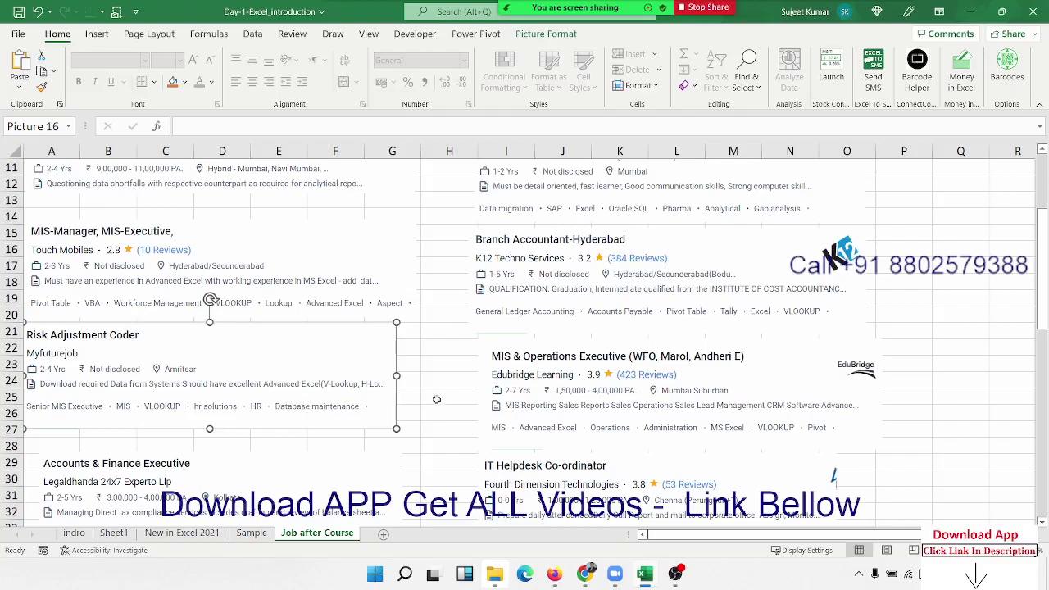
left_click(508, 358)
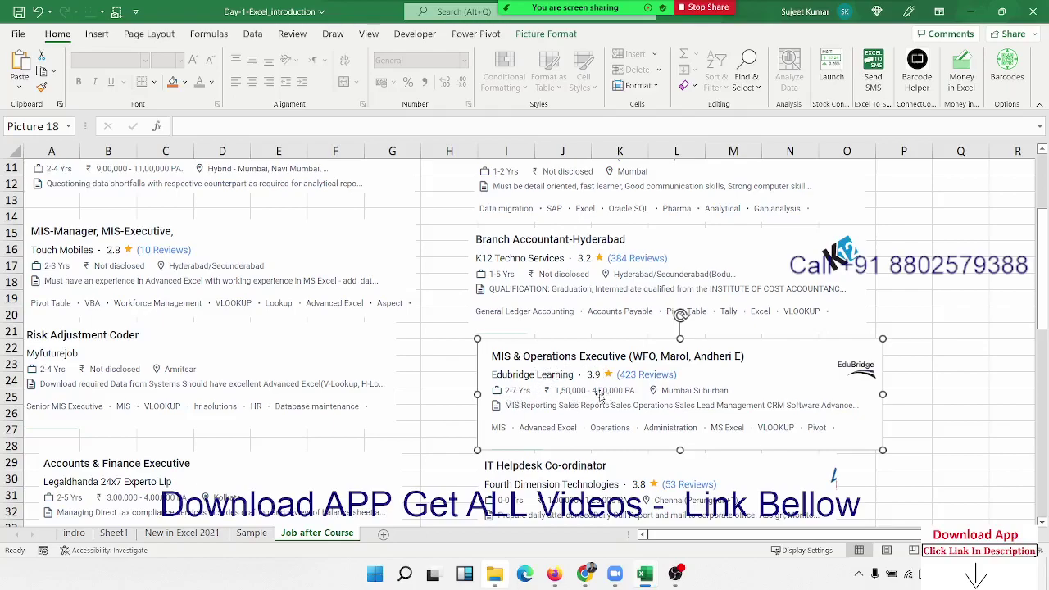
scroll(603, 396, "down", 3)
left_click(281, 326)
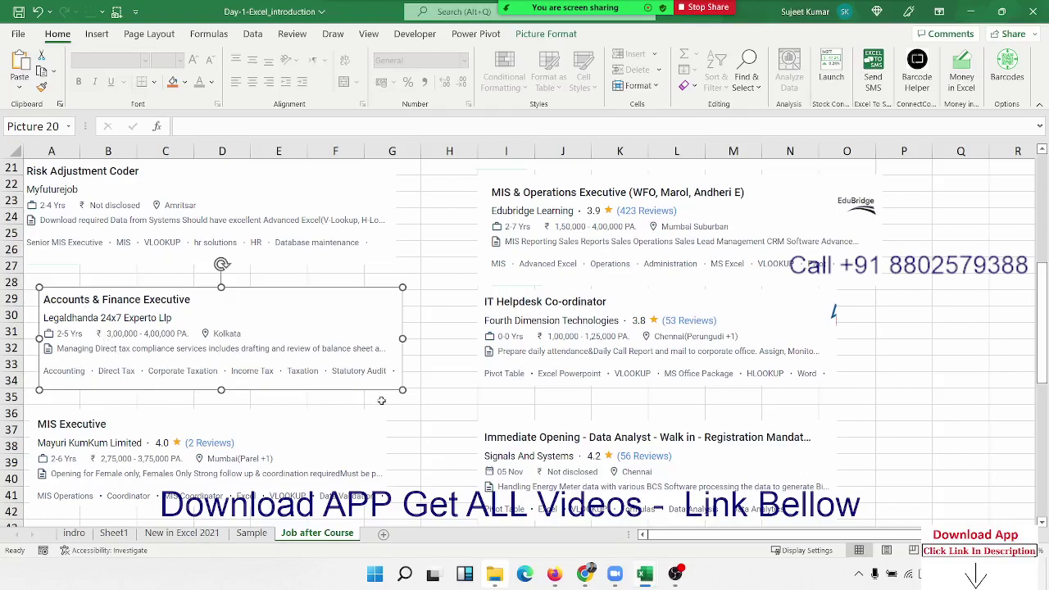
left_click(638, 305)
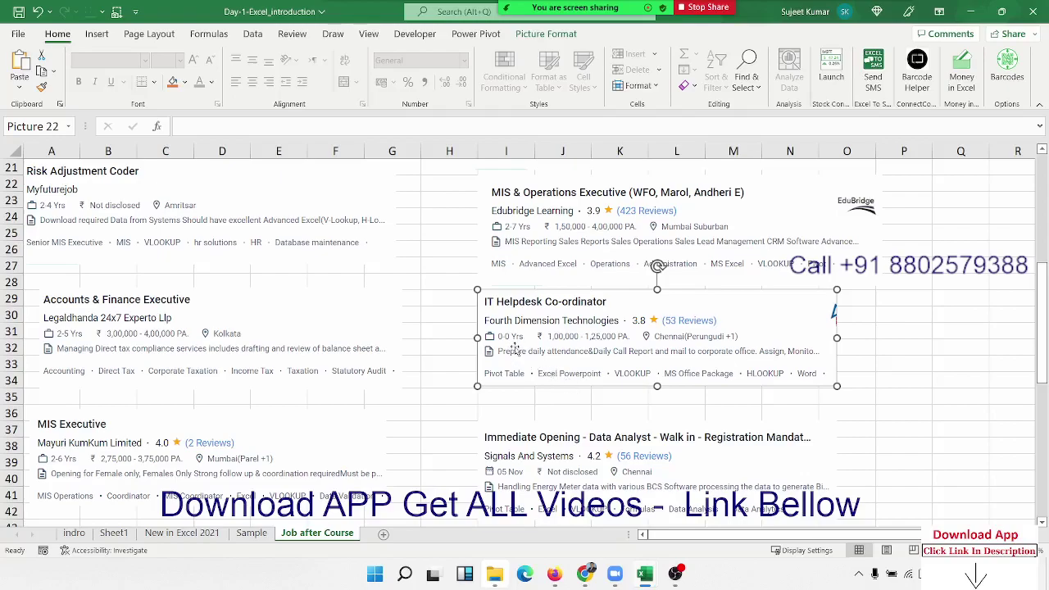
left_click(303, 443)
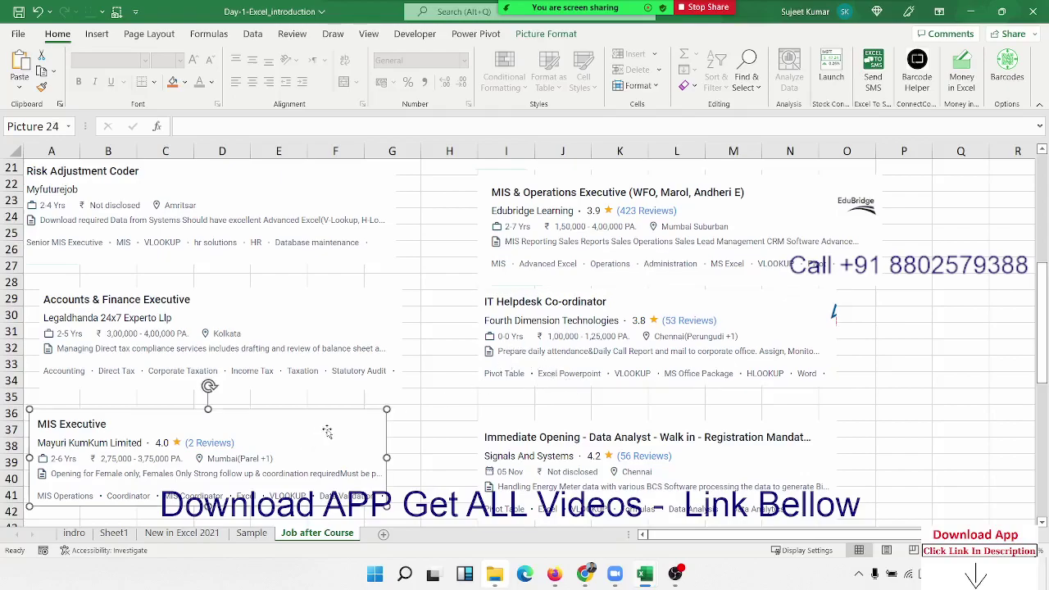
scroll(463, 422, "down", 3)
left_click(517, 260)
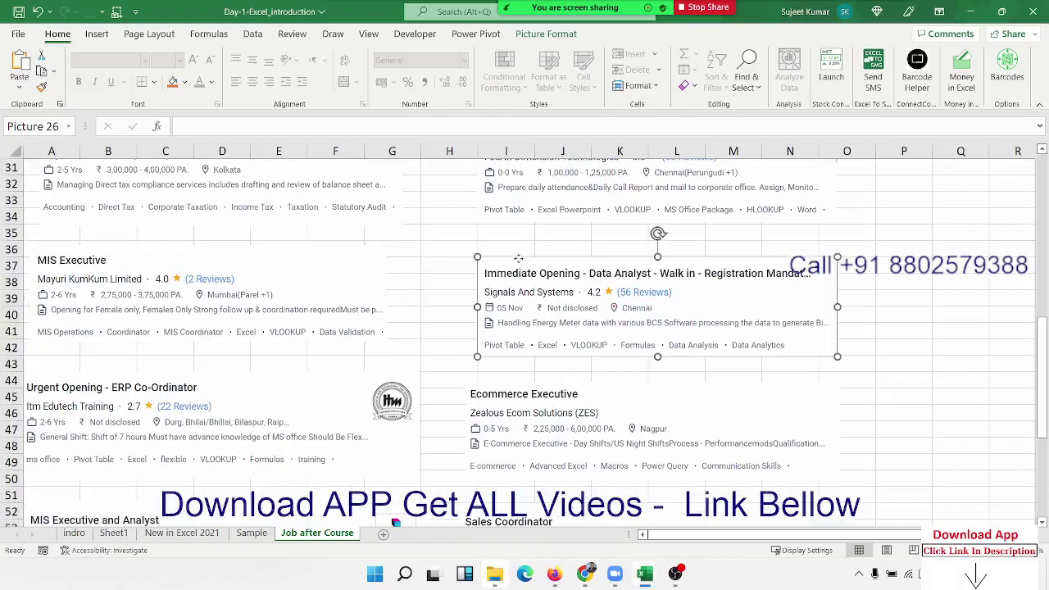
left_click(271, 394)
left_click(662, 396)
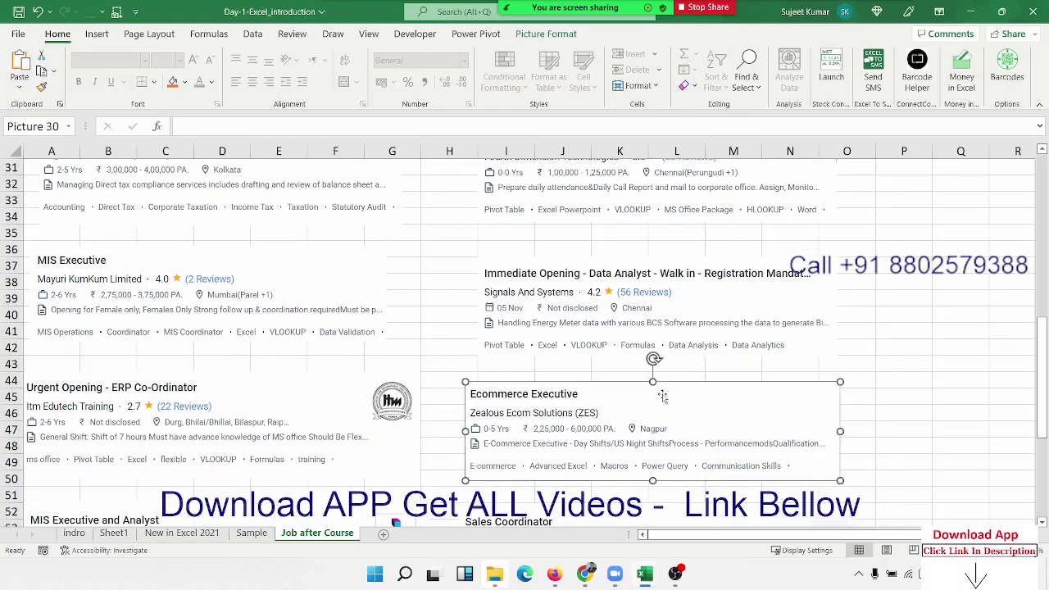
scroll(656, 390, "down", 3)
left_click(635, 365)
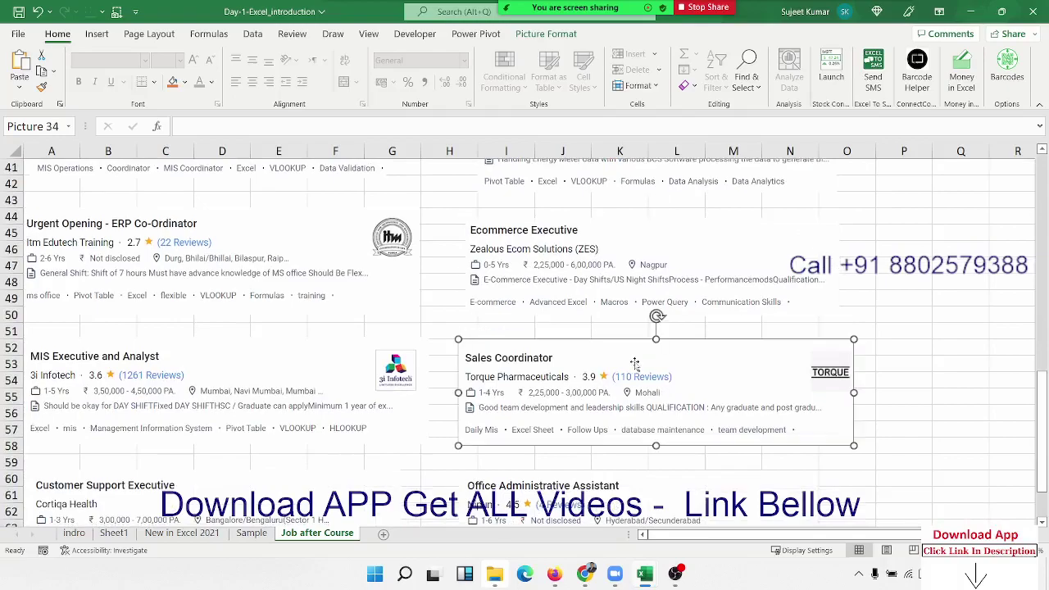
left_click(319, 366)
scroll(318, 373, "down", 2)
scroll(319, 379, "down", 1)
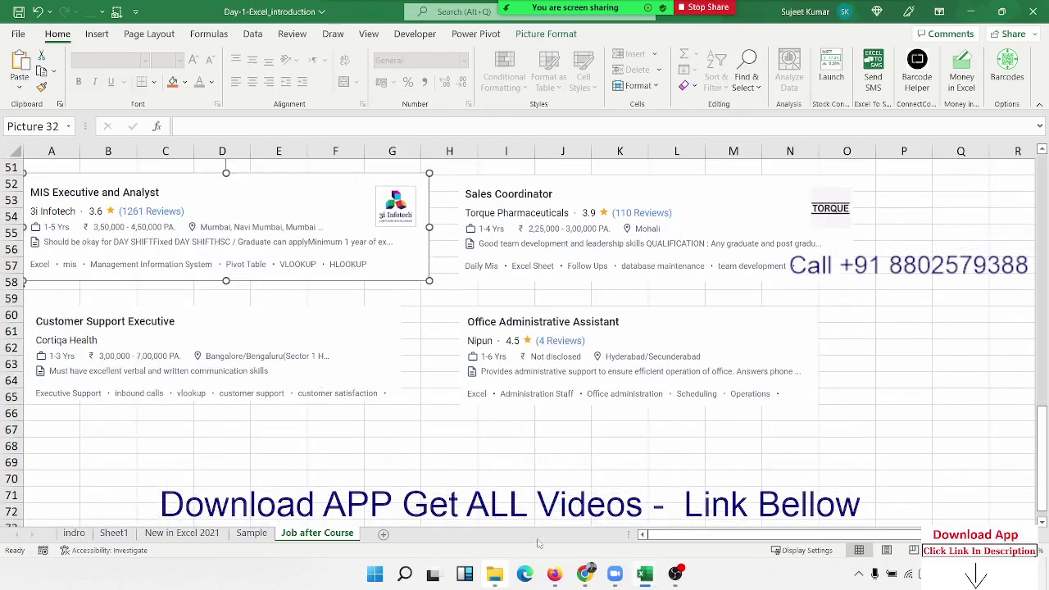
mouse_move(574, 566)
left_click(376, 316)
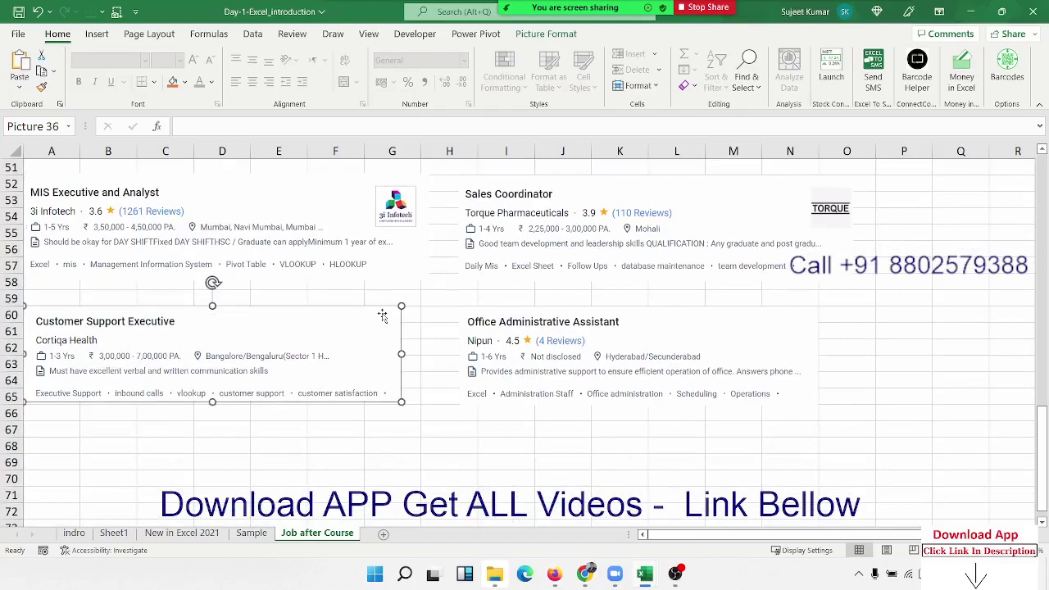
left_click(698, 325)
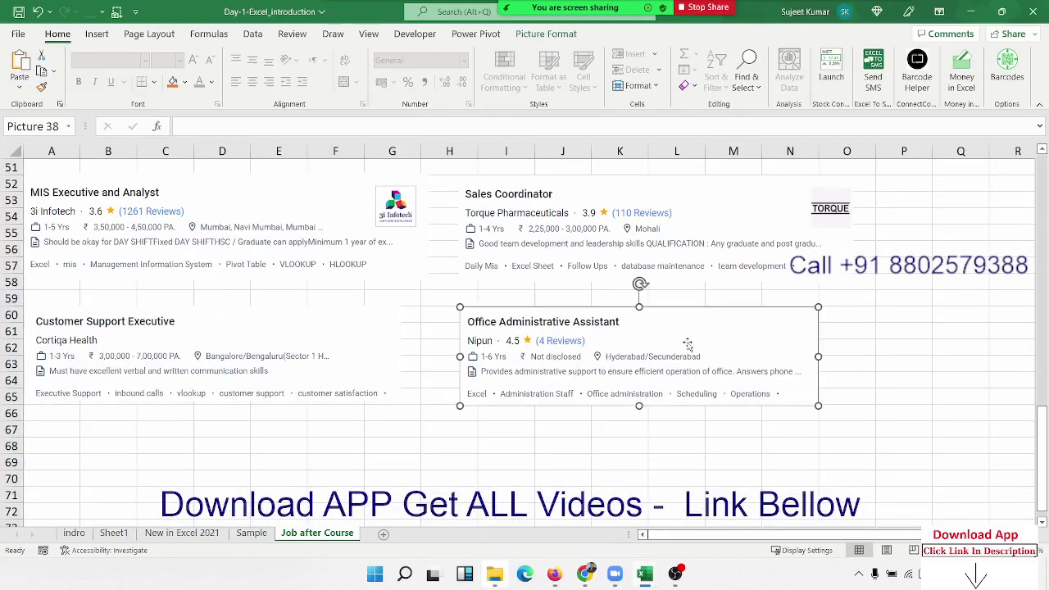
scroll(711, 347, "up", 3)
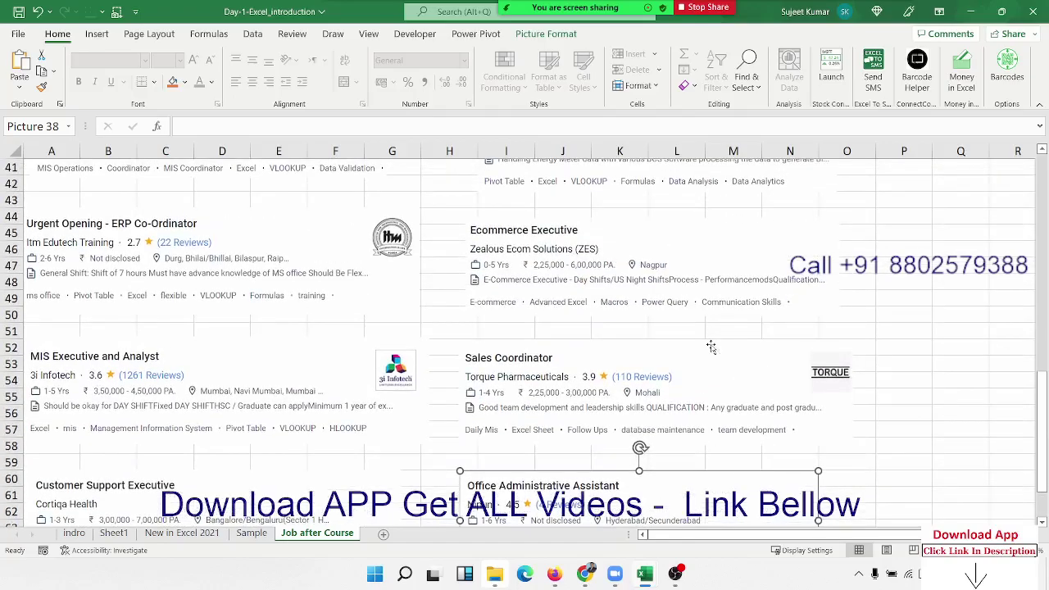
scroll(711, 347, "up", 7)
scroll(710, 347, "up", 5)
scroll(711, 347, "up", 2)
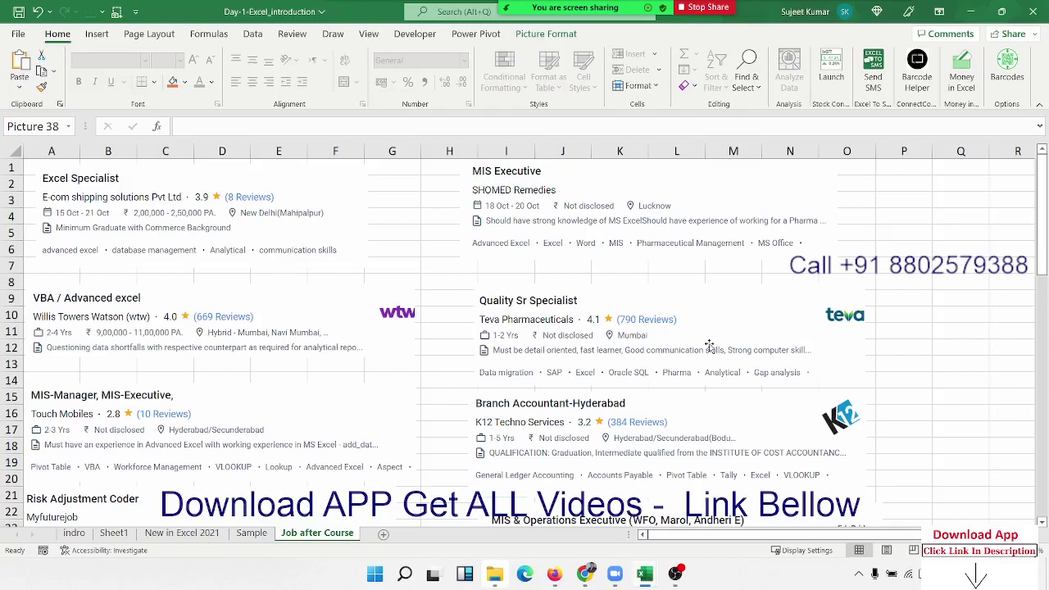
Step: Move from Excel to the IPT Excel School homepage in Chrome and go to the online course listings
mouse_move(587, 575)
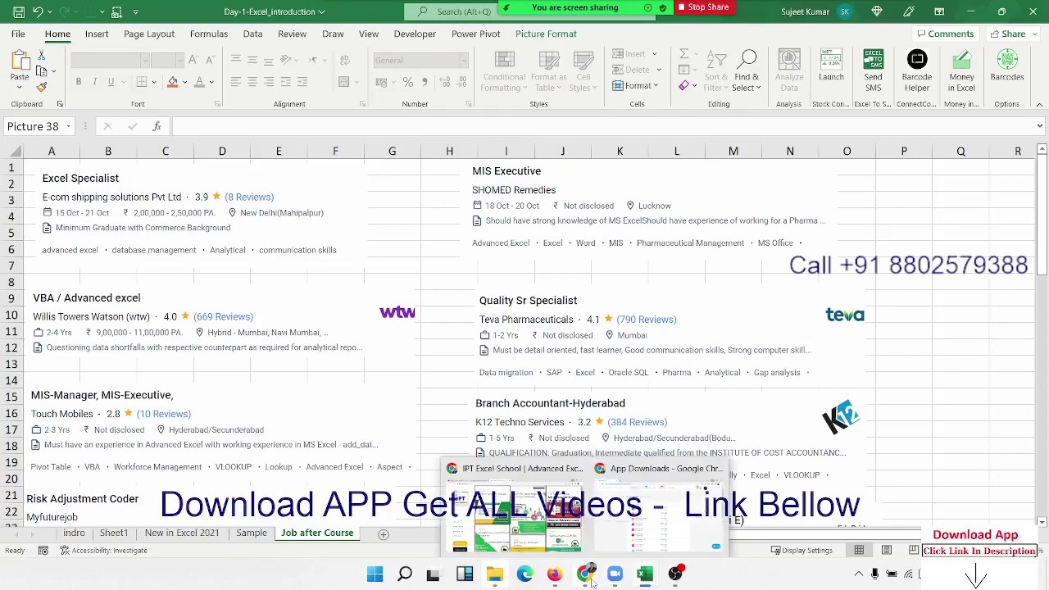
left_click(517, 508)
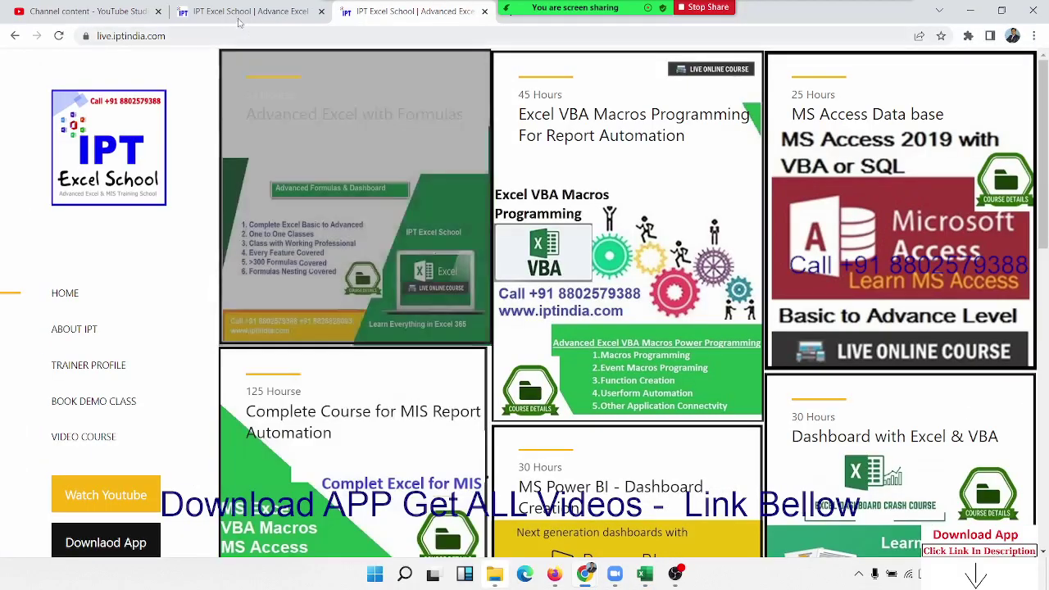
left_click(234, 13)
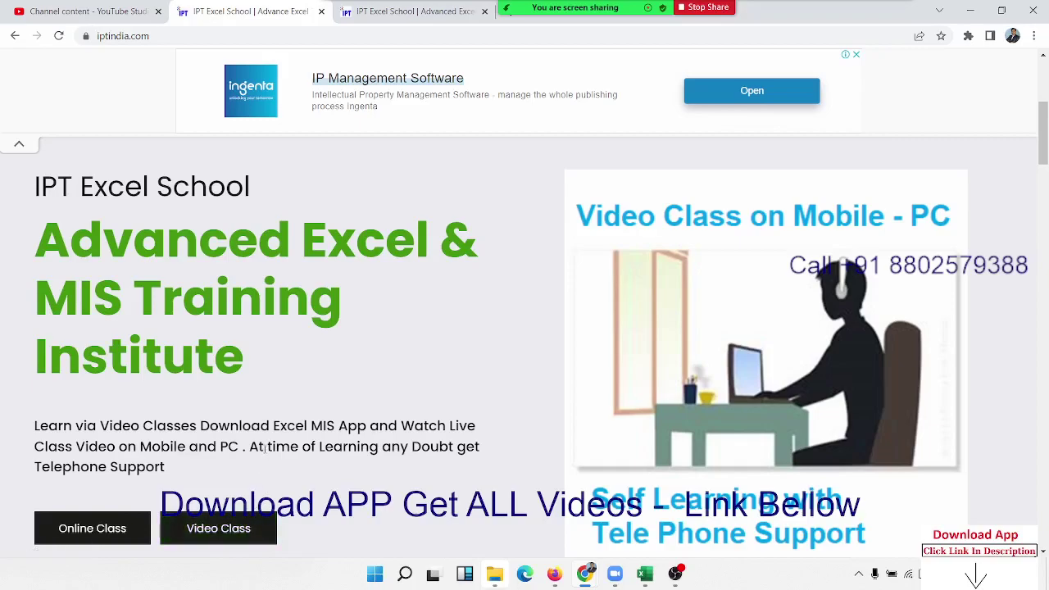
double_click(284, 425)
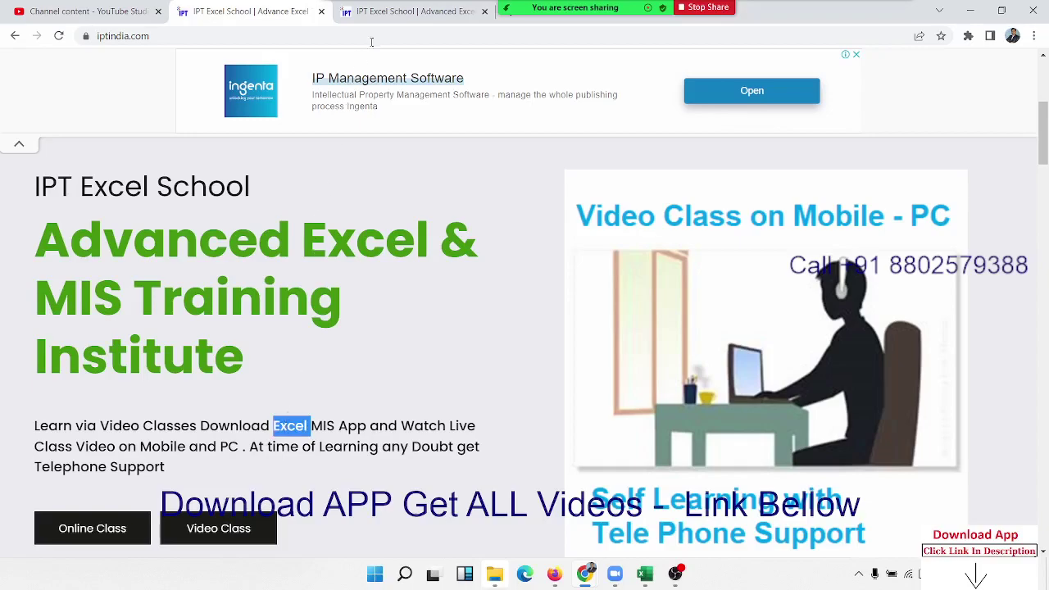
left_click(127, 516)
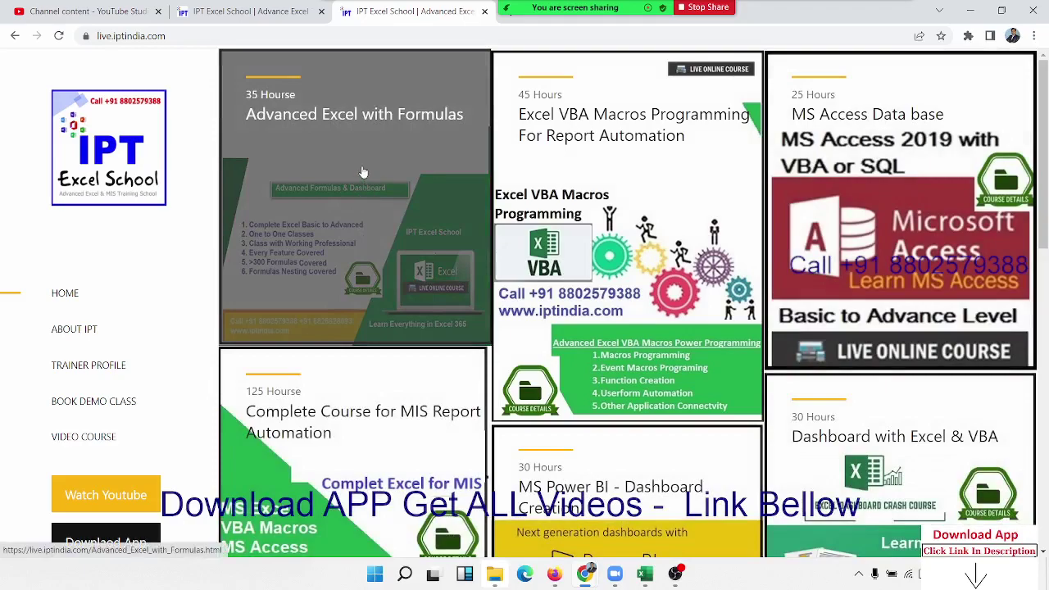
Step: Open the Advanced Excel with Formulas course page and scroll over its syllabus
left_click(377, 161)
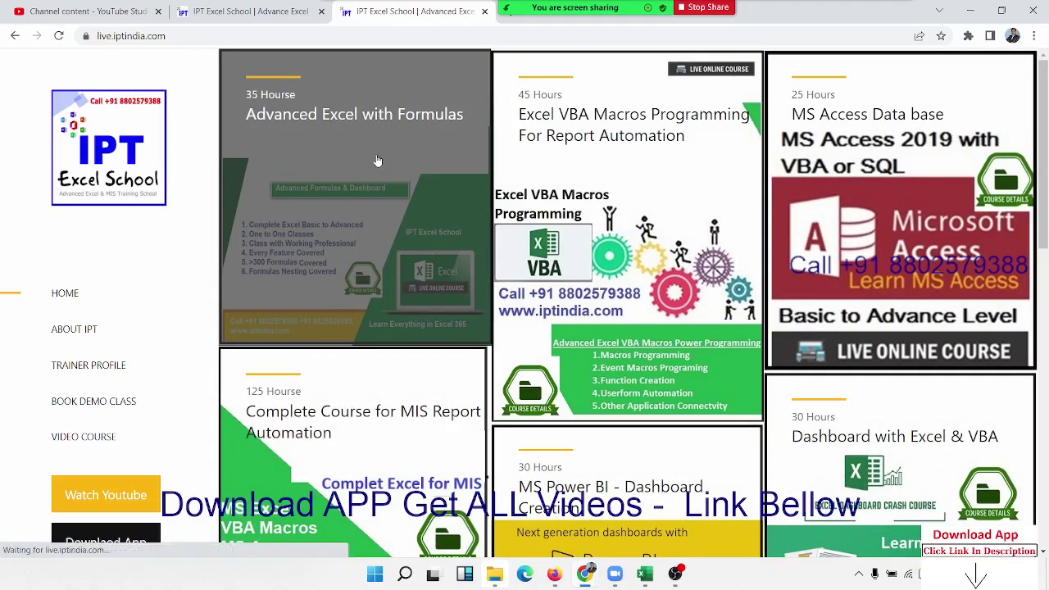
scroll(402, 217, "down", 3)
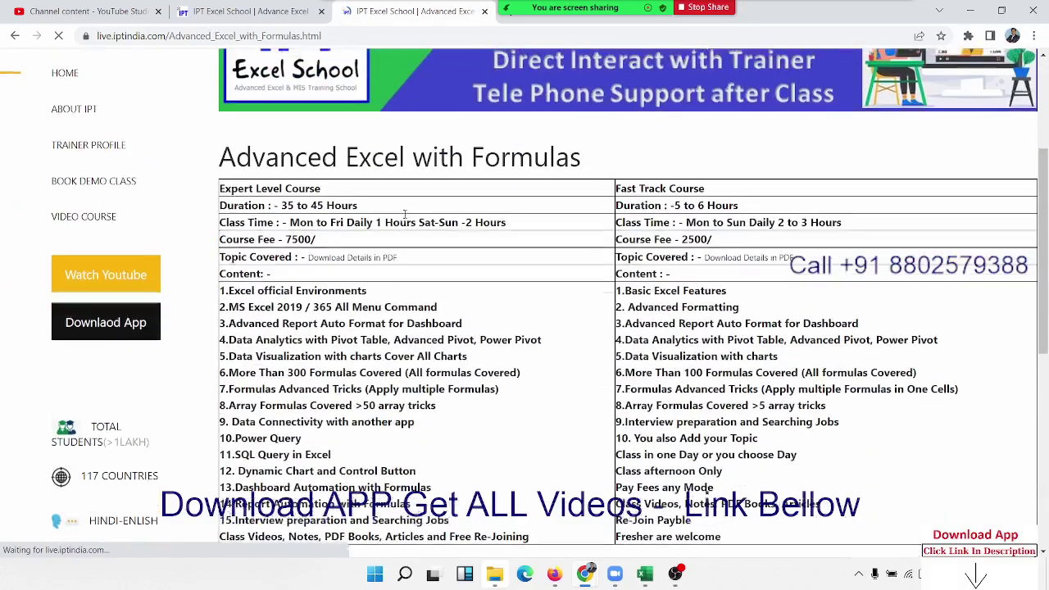
scroll(407, 214, "down", 3)
scroll(401, 229, "up", 3)
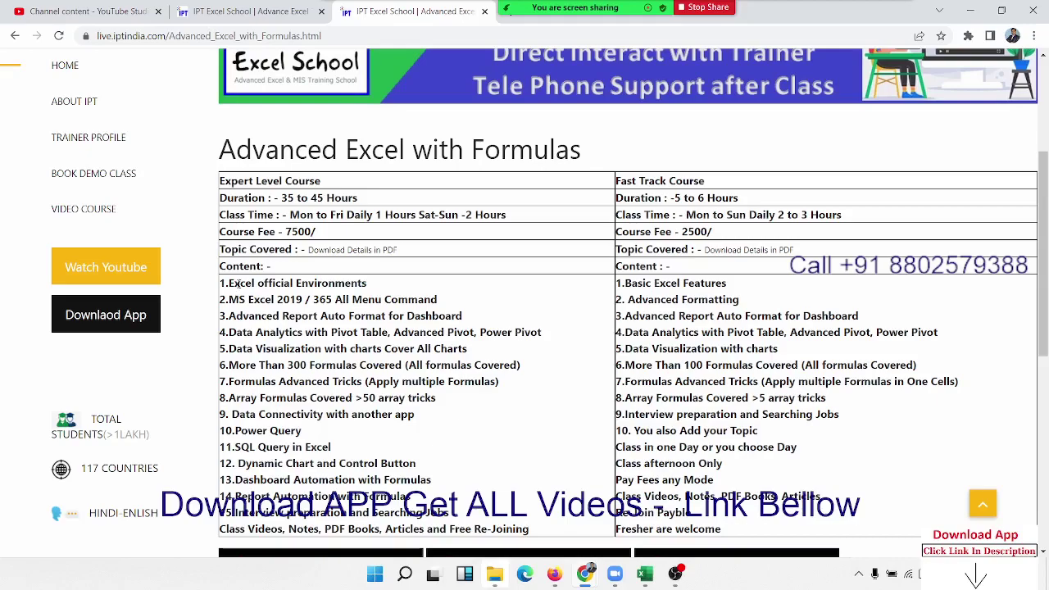
Step: Highlight Expert Level items 1–7, from Excel official Environments to Formulas Advanced Tricks
triple_click(241, 282)
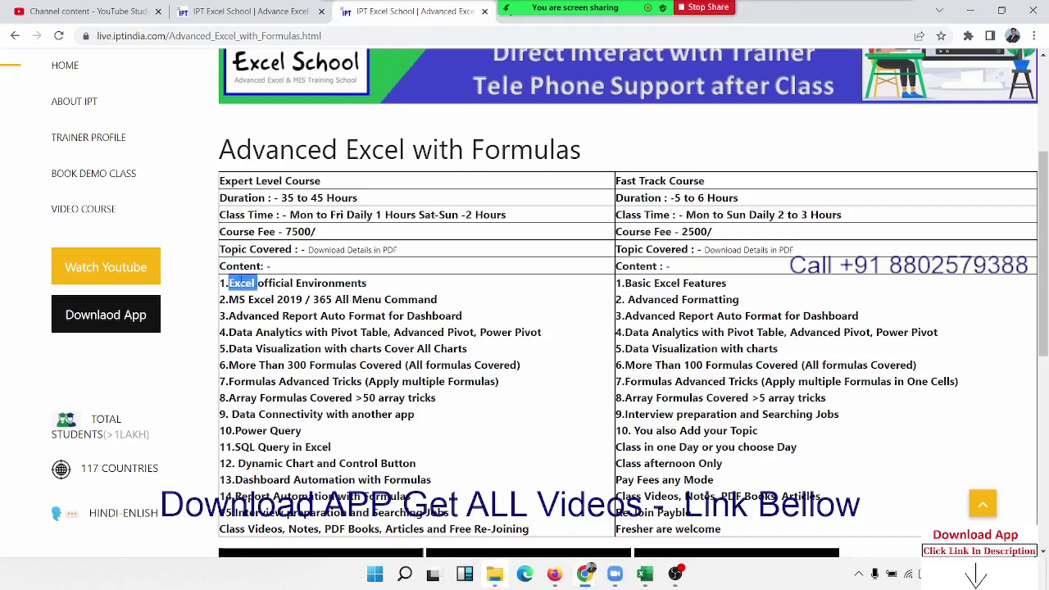
triple_click(244, 302)
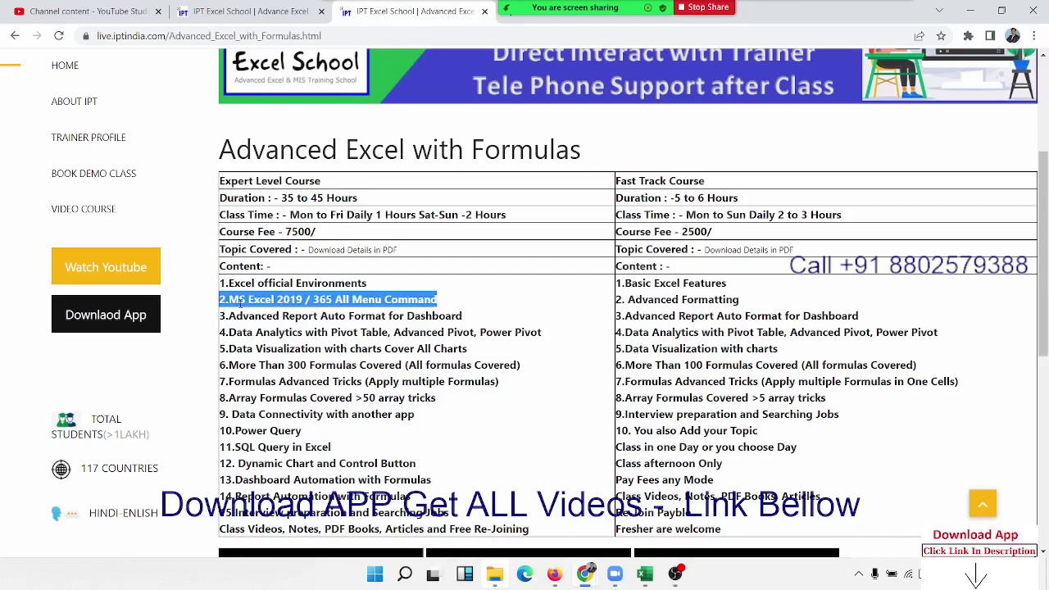
triple_click(274, 318)
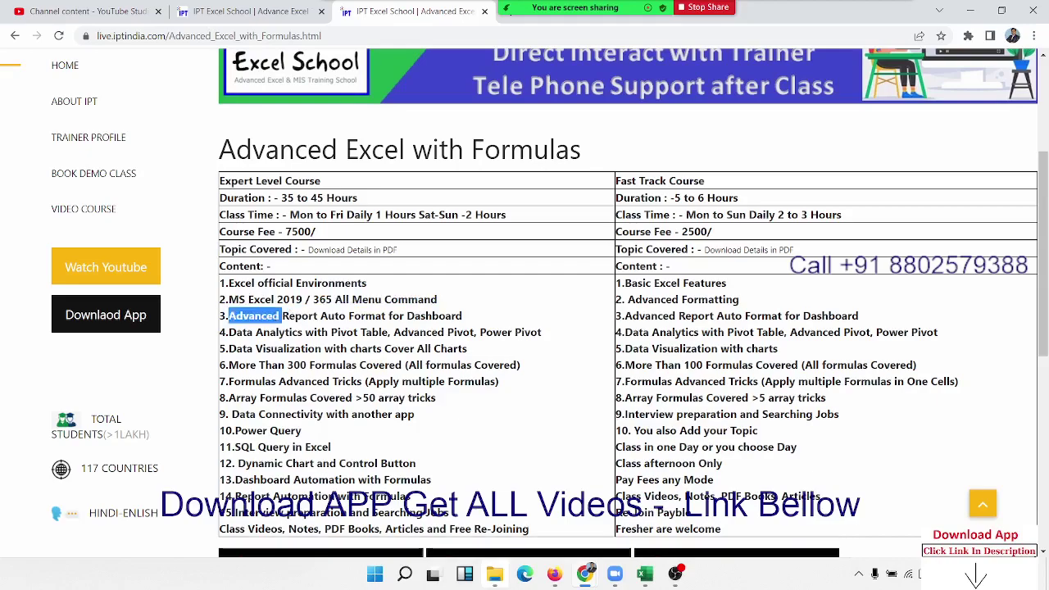
triple_click(273, 334)
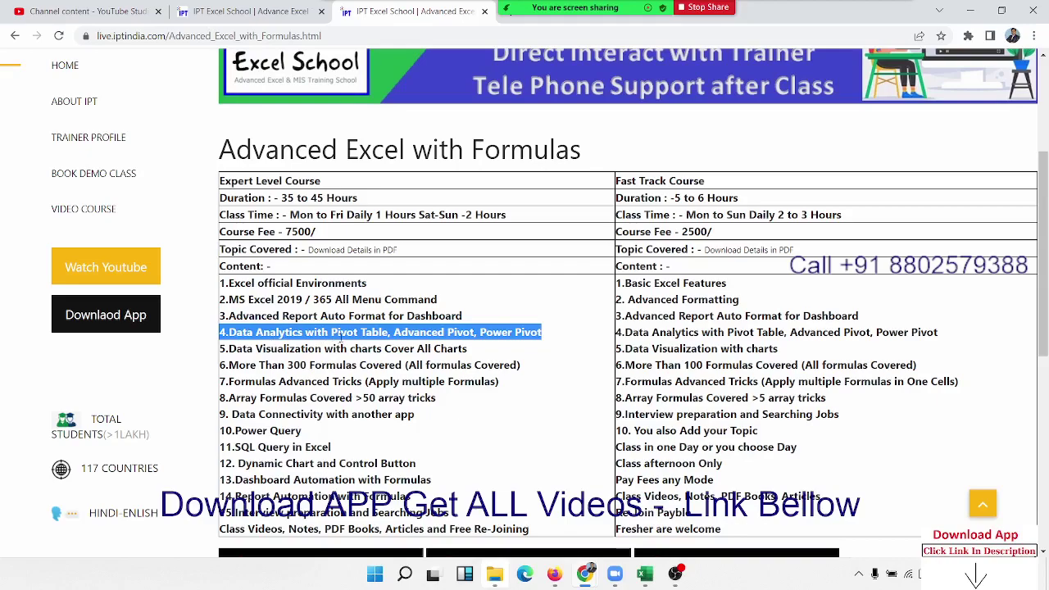
triple_click(291, 348)
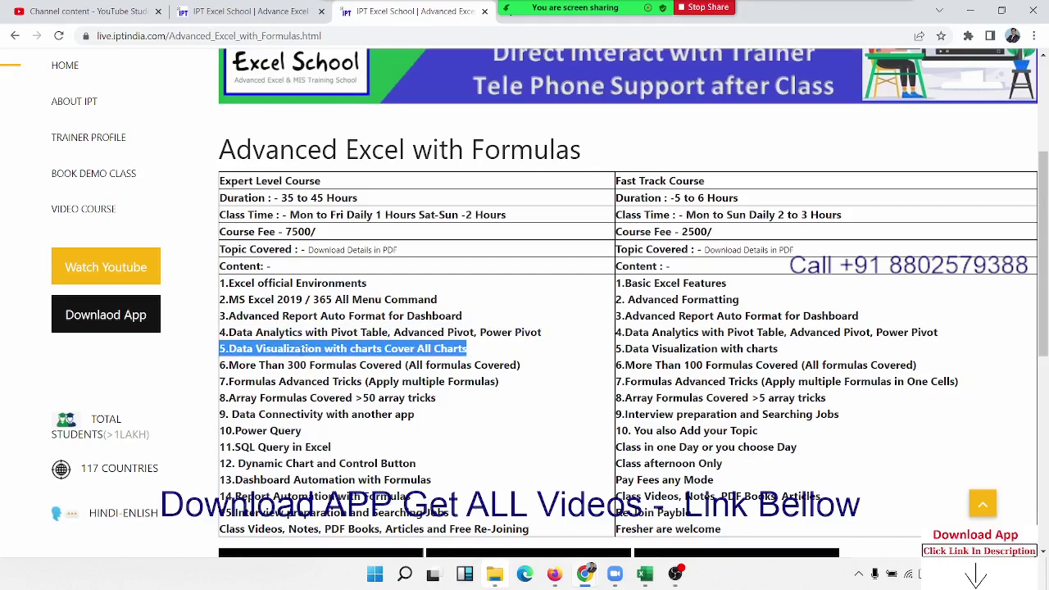
triple_click(312, 366)
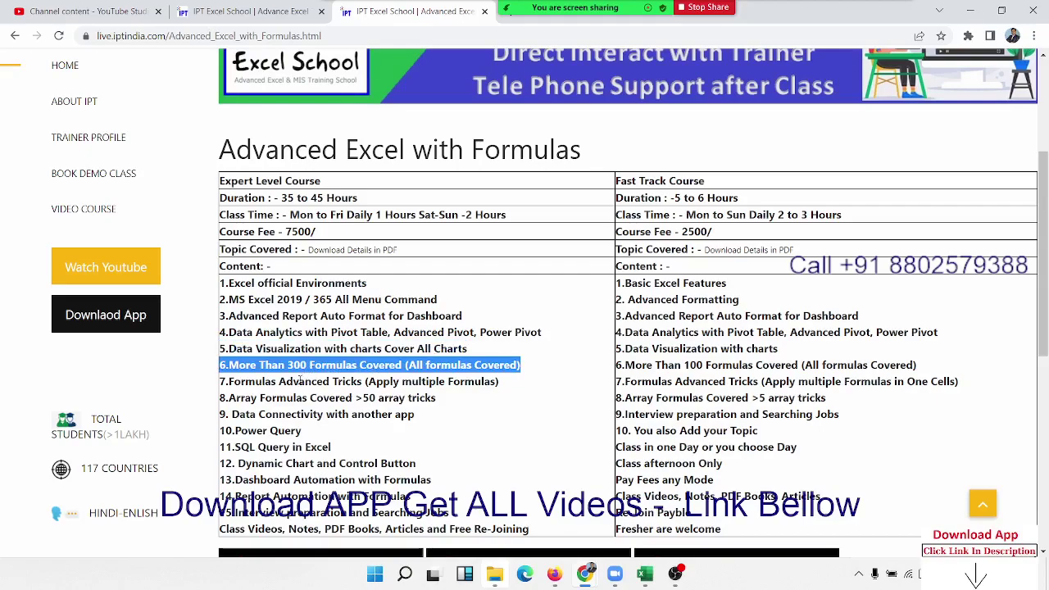
triple_click(293, 383)
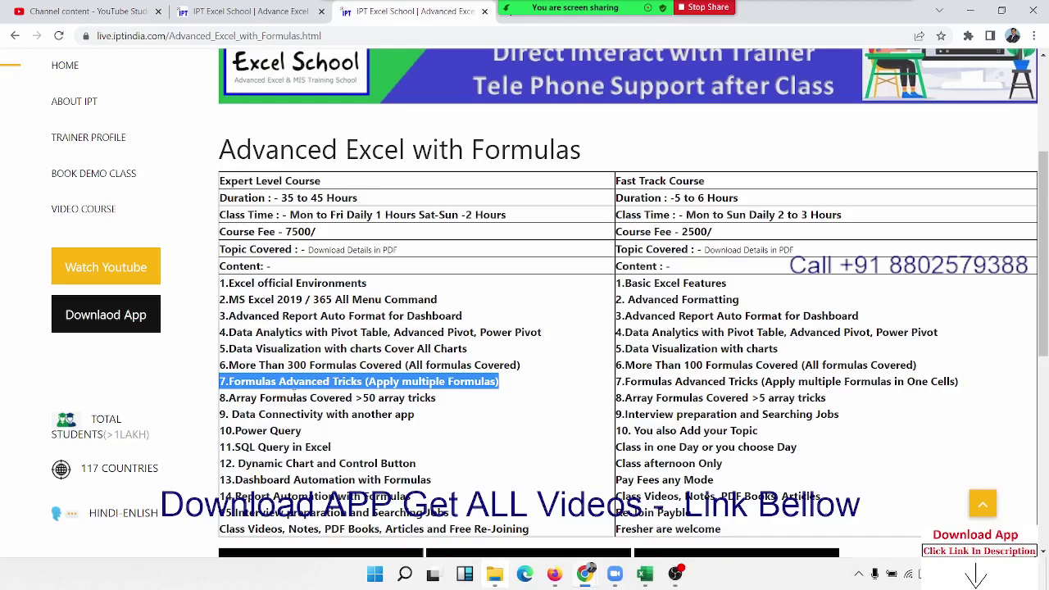
Step: Highlight Expert Level items 8–14, from array formulas to Report Automation with Formulas
triple_click(295, 414)
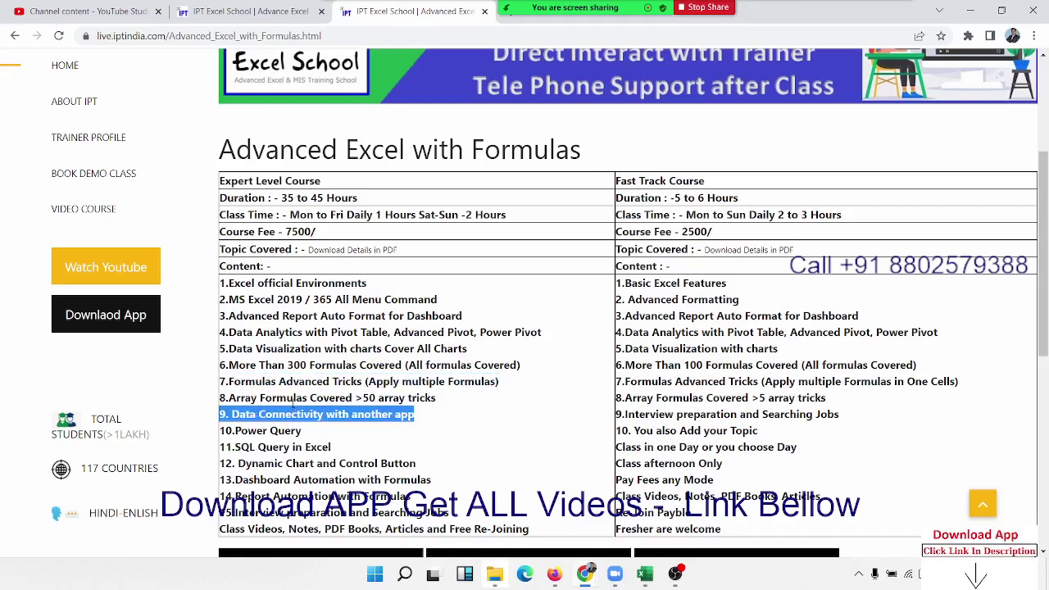
double_click(298, 400)
double_click(365, 399)
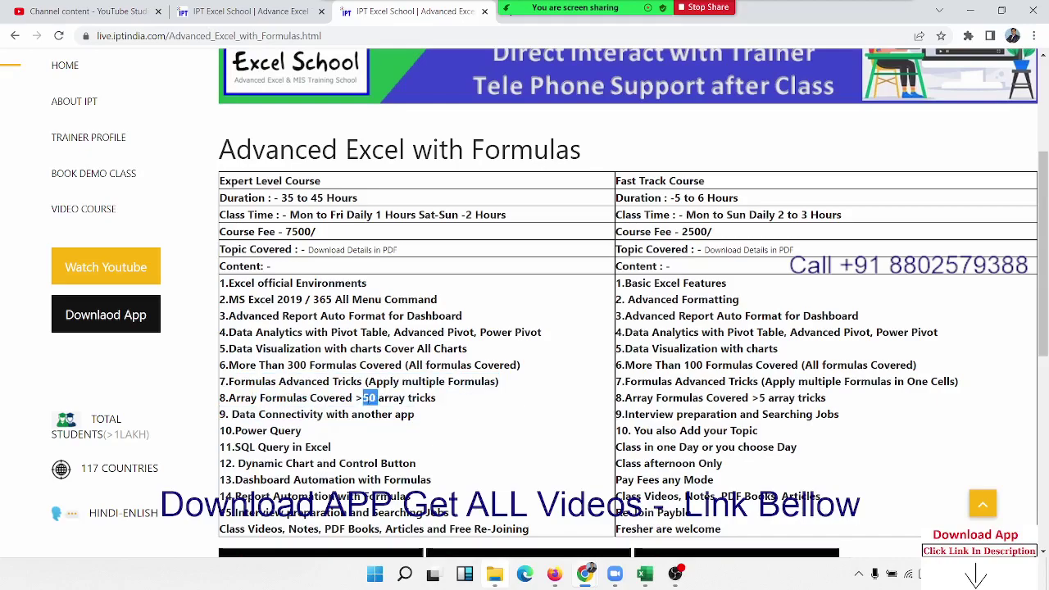
triple_click(365, 399)
double_click(339, 416)
triple_click(344, 419)
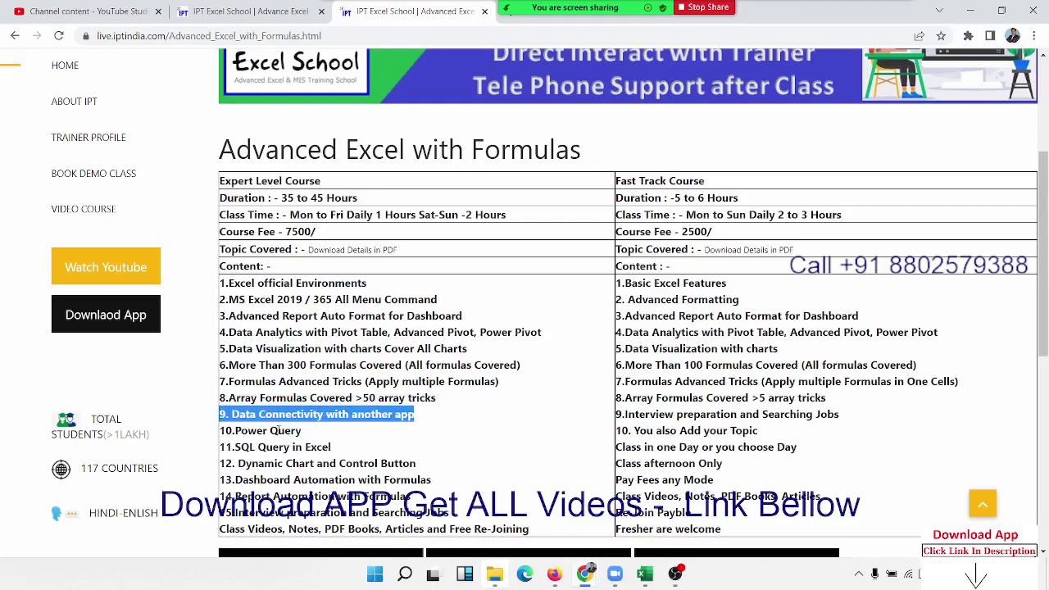
double_click(280, 430)
triple_click(280, 430)
triple_click(274, 448)
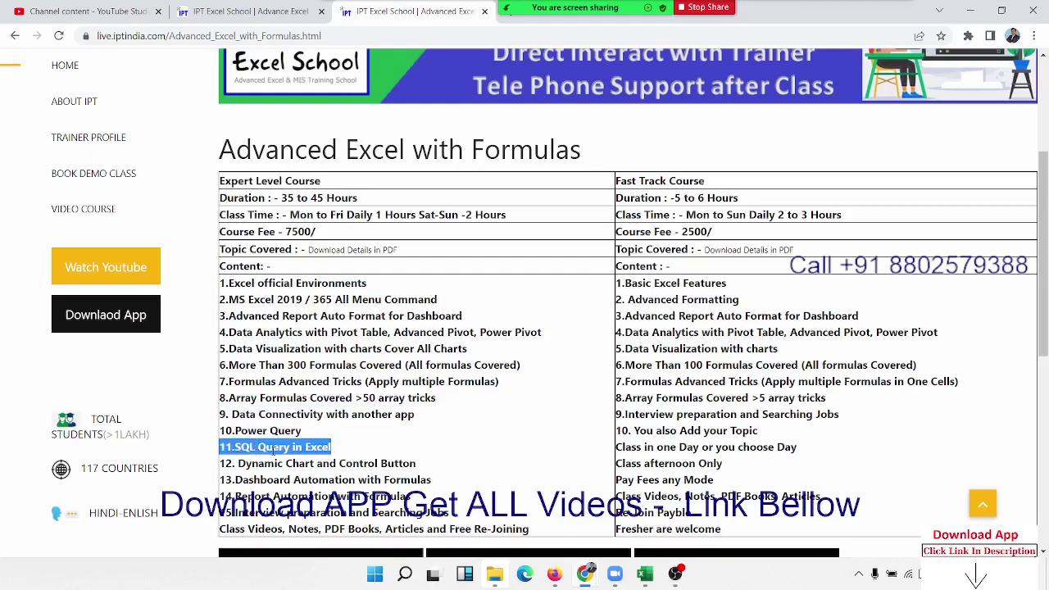
triple_click(269, 465)
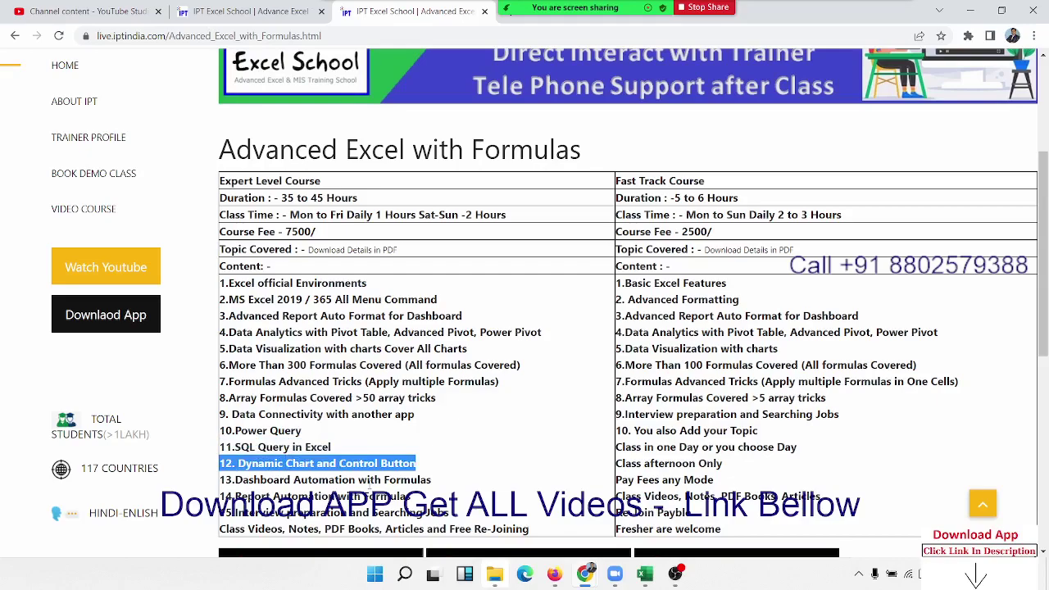
triple_click(369, 481)
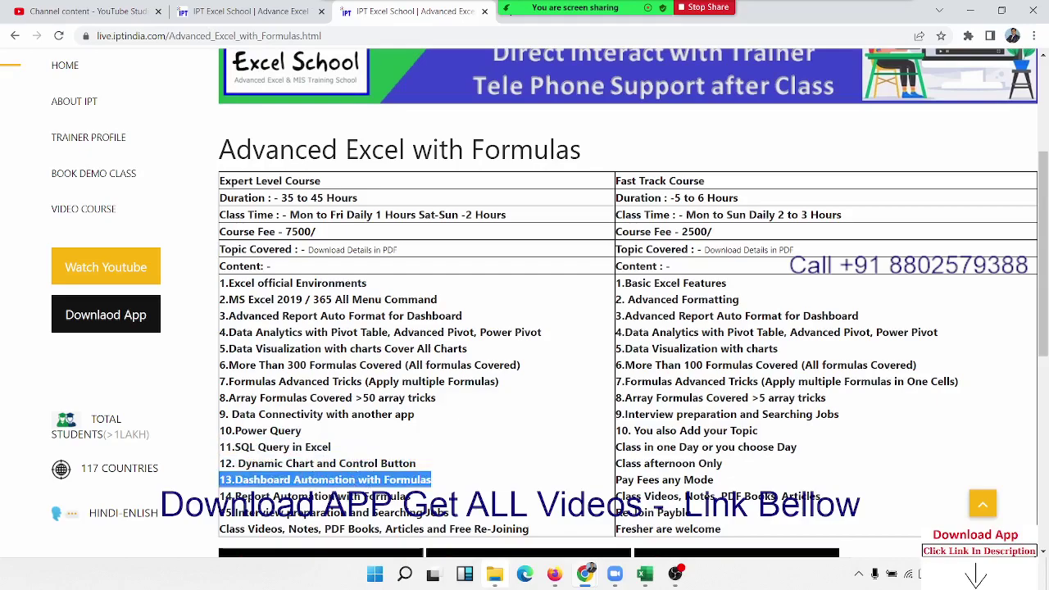
triple_click(312, 497)
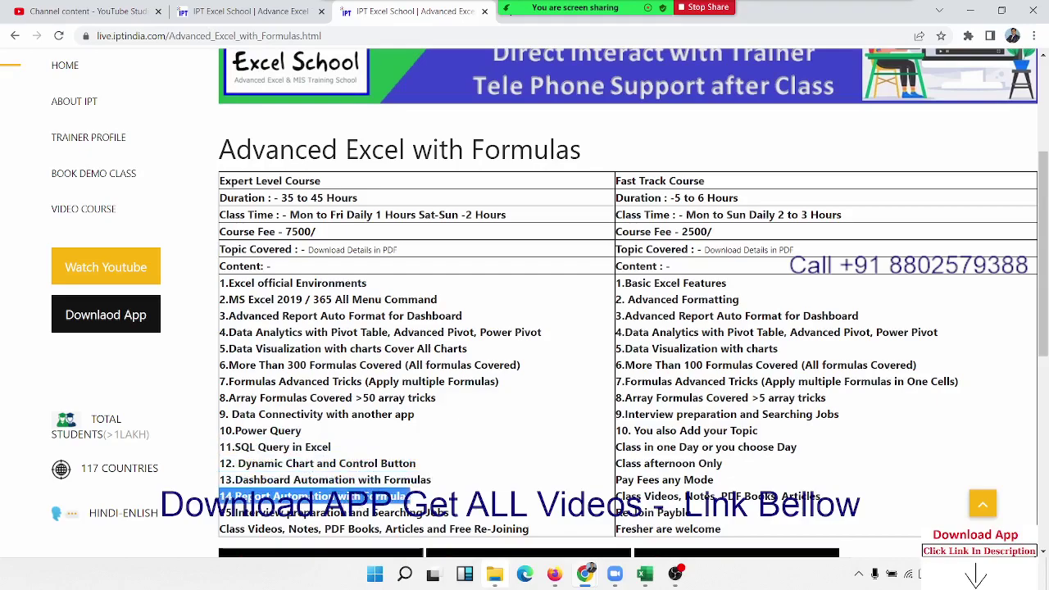
left_click_drag(410, 496, 219, 282)
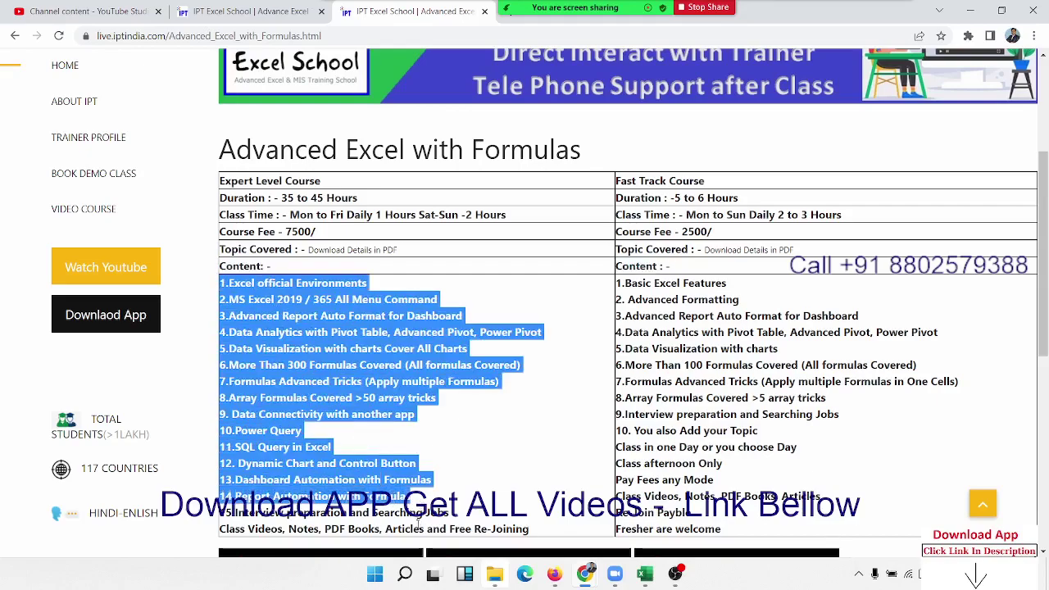
left_click_drag(220, 513, 450, 512)
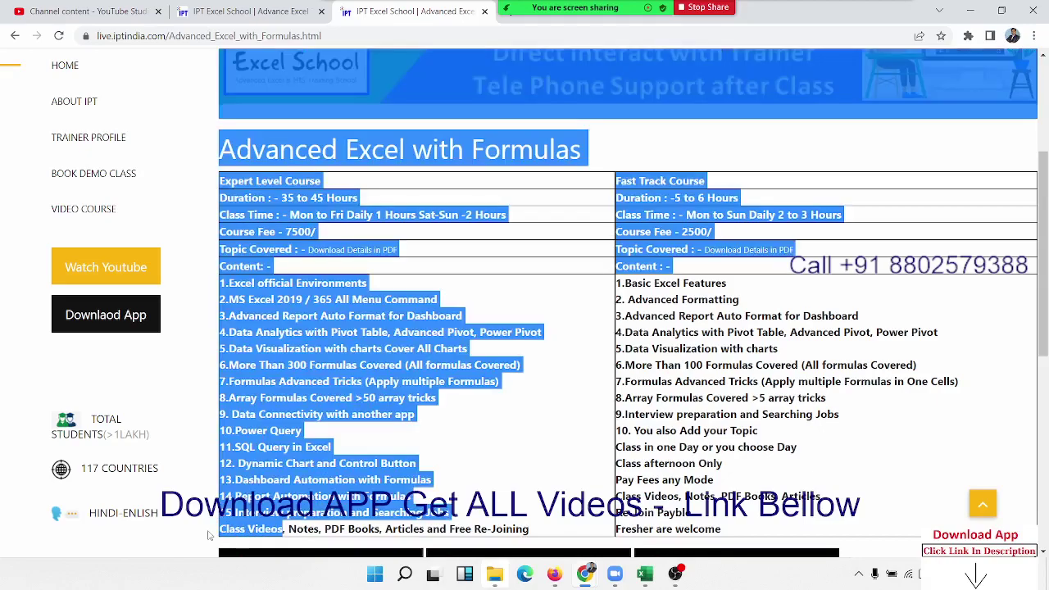
left_click_drag(248, 539, 285, 530)
double_click(336, 529)
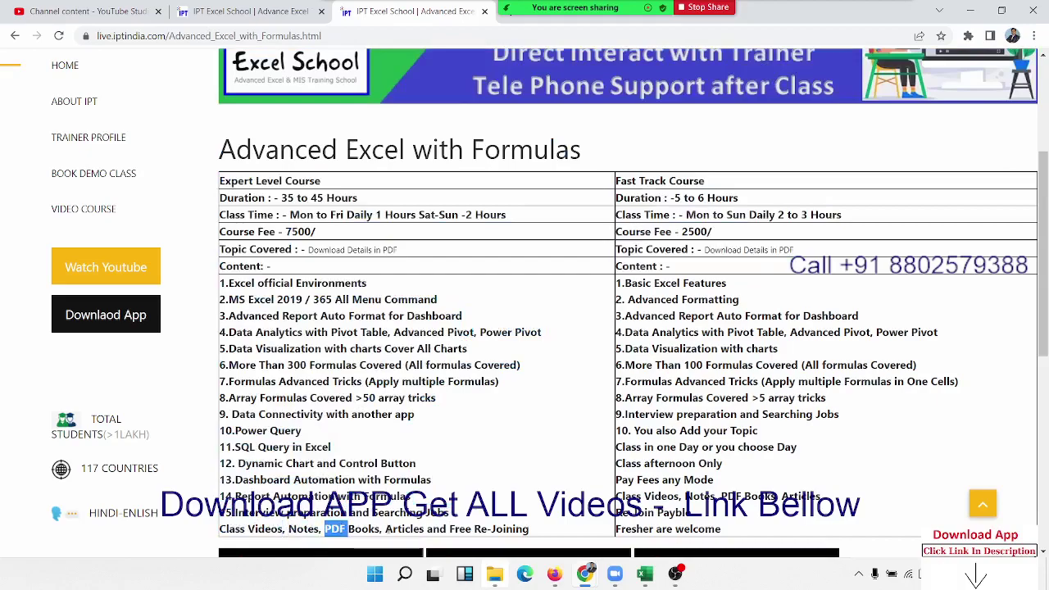
left_click(389, 529)
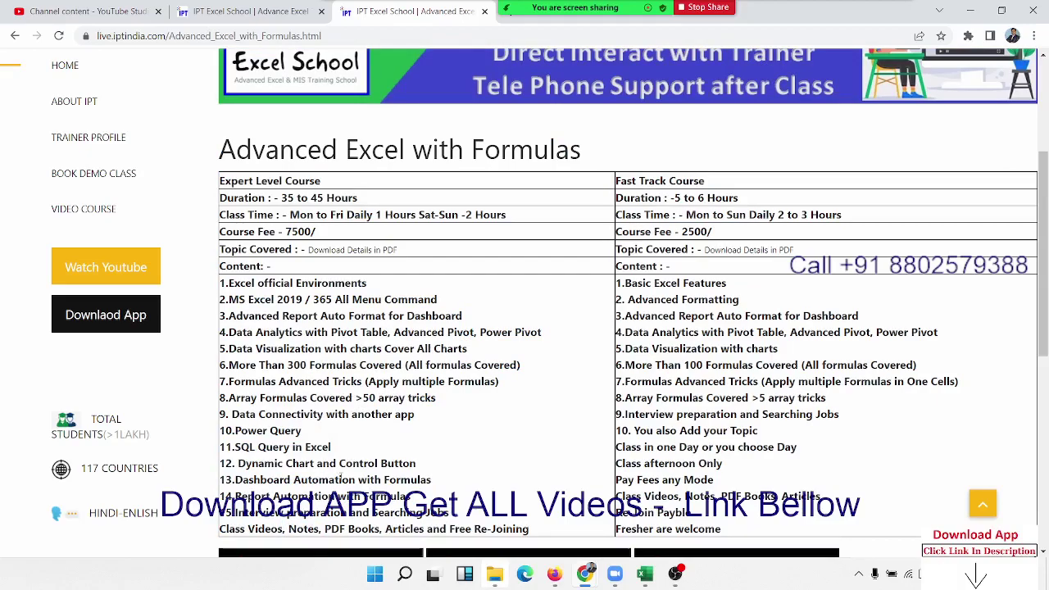
left_click_drag(473, 528, 534, 534)
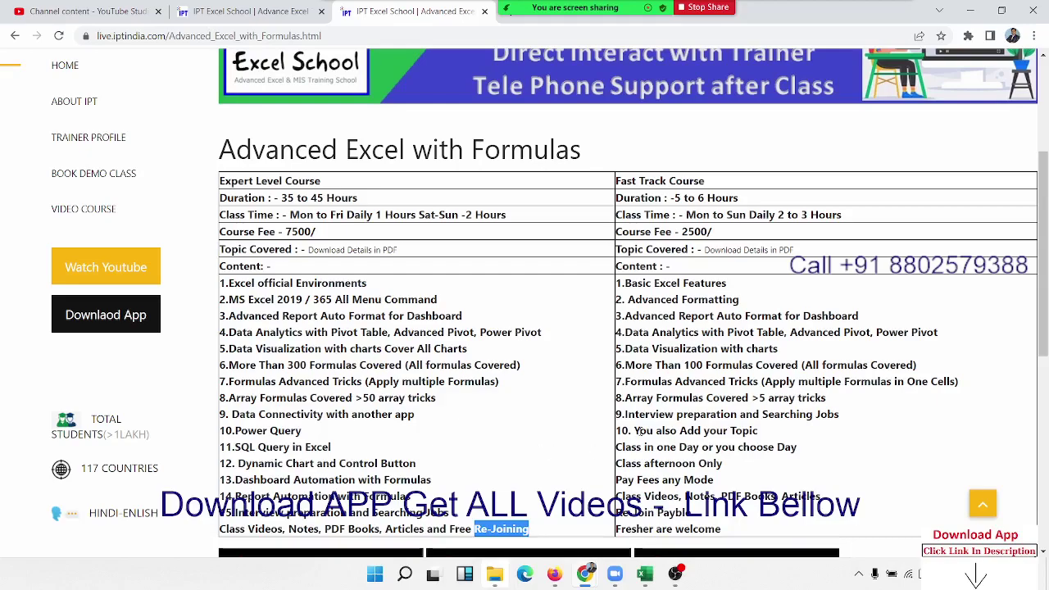
Step: Highlight Fast Track items 9 down to 6, then minimize Chrome to show the desktop
triple_click(634, 409)
triple_click(626, 397)
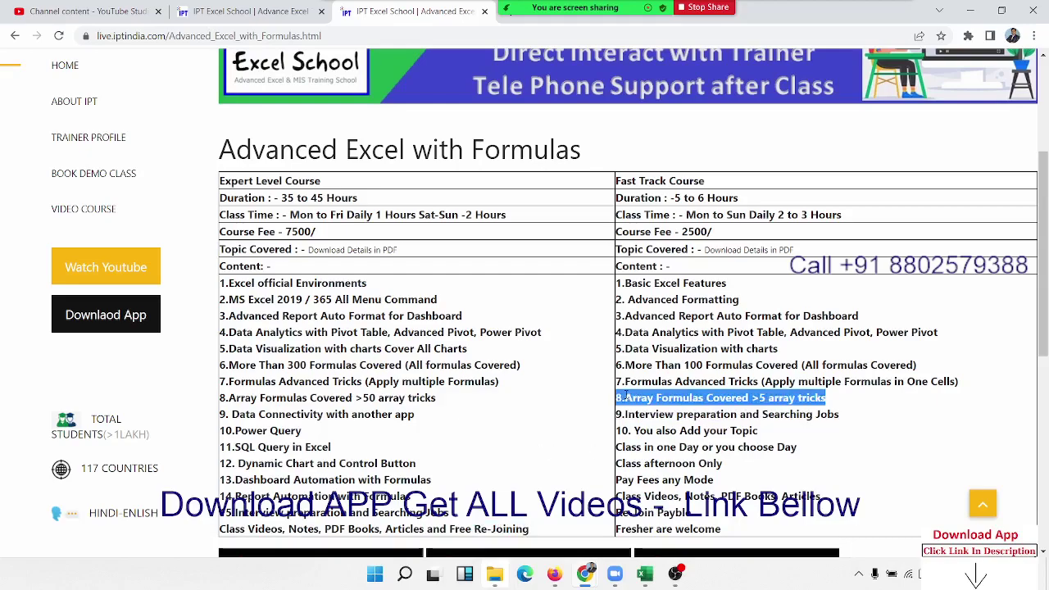
double_click(628, 382)
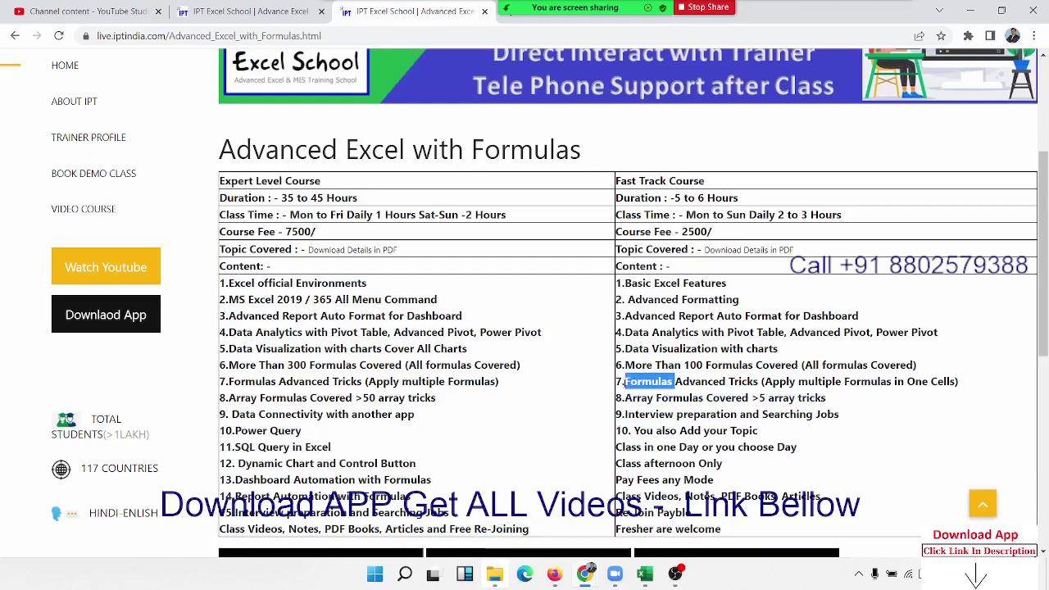
double_click(628, 365)
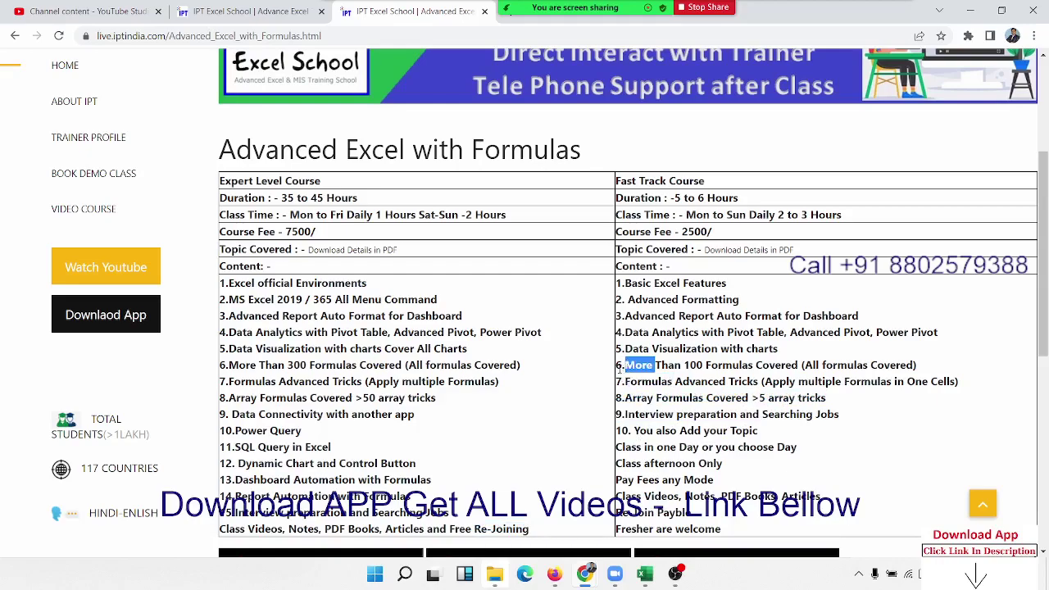
key("super+d")
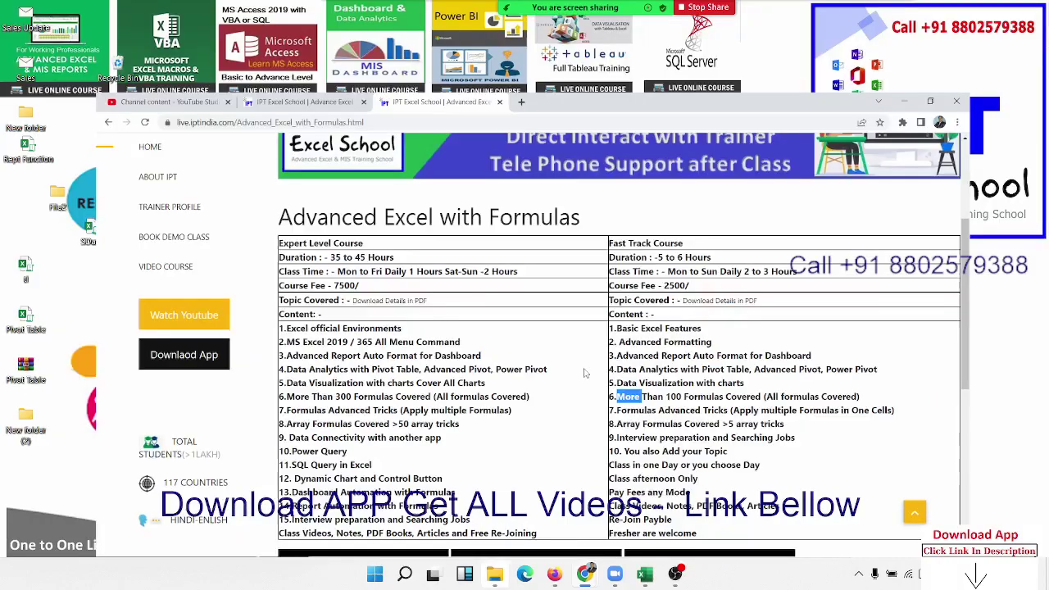